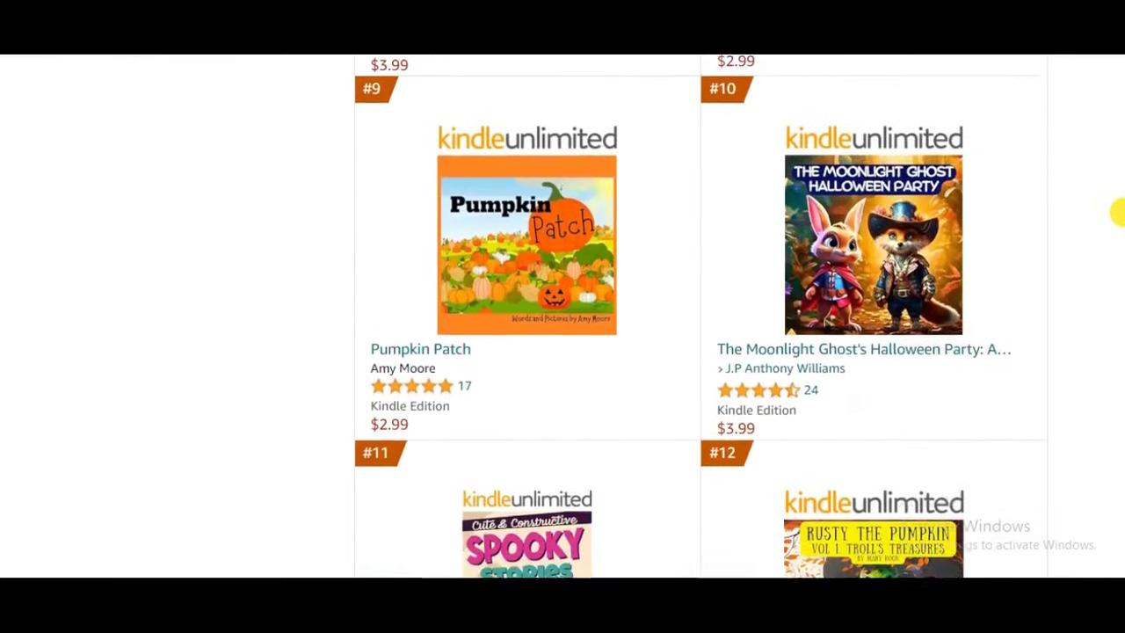
Step: Scroll down Amazon's ranked new kids' Kindle releases toward Halloween Stories For Kids
scroll(1116, 237, "down", 2)
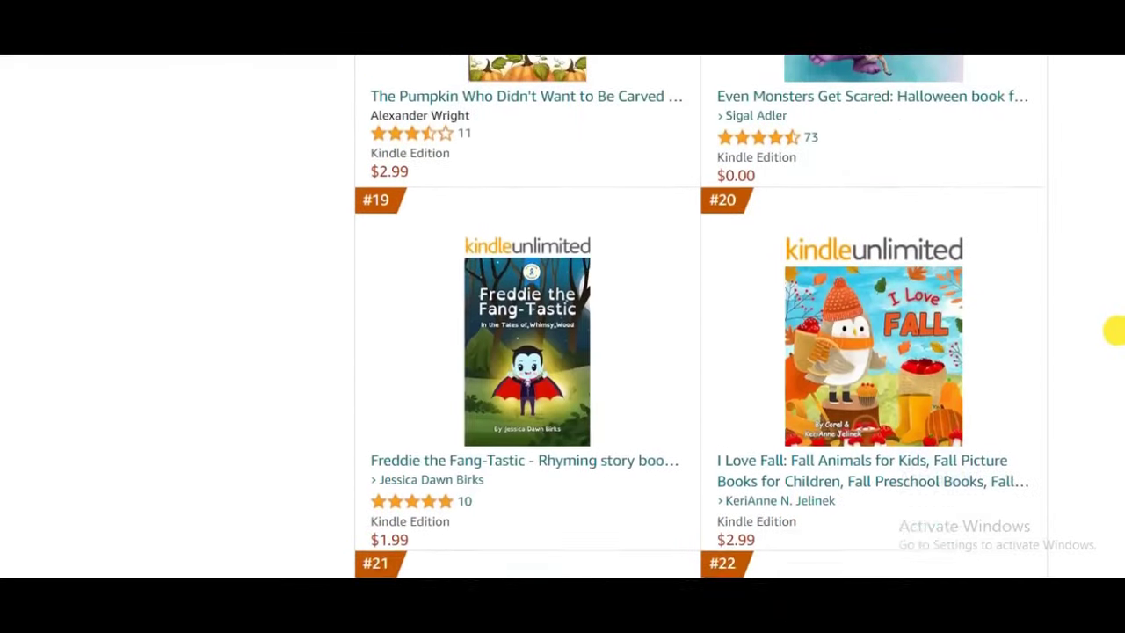
scroll(1114, 356, "down", 1)
scroll(1113, 370, "down", 5)
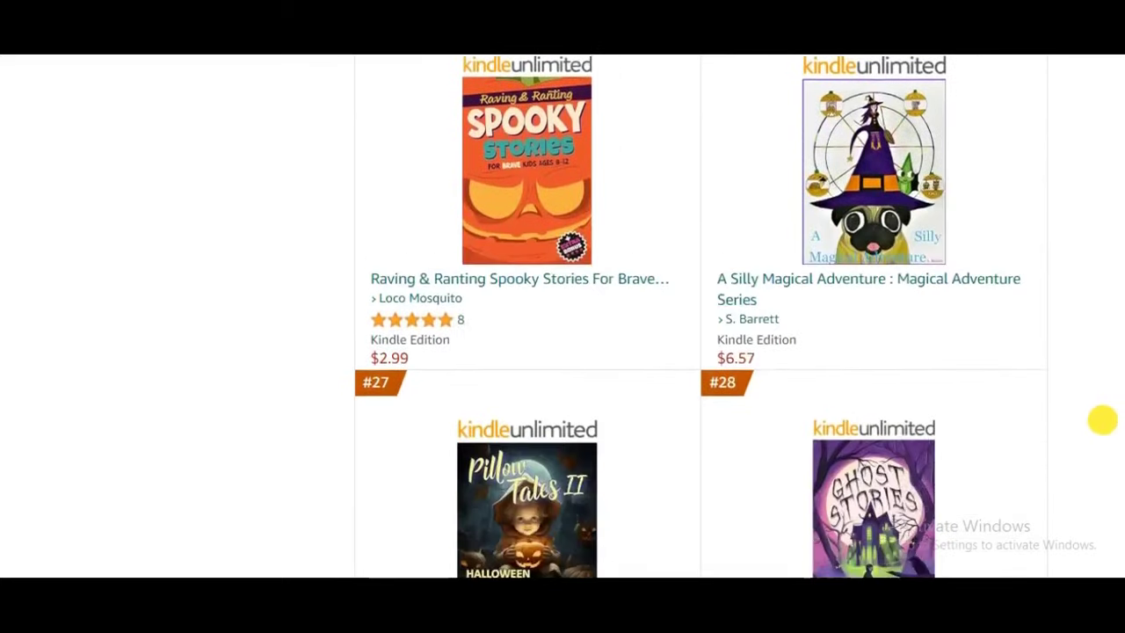
scroll(1100, 437, "down", 1)
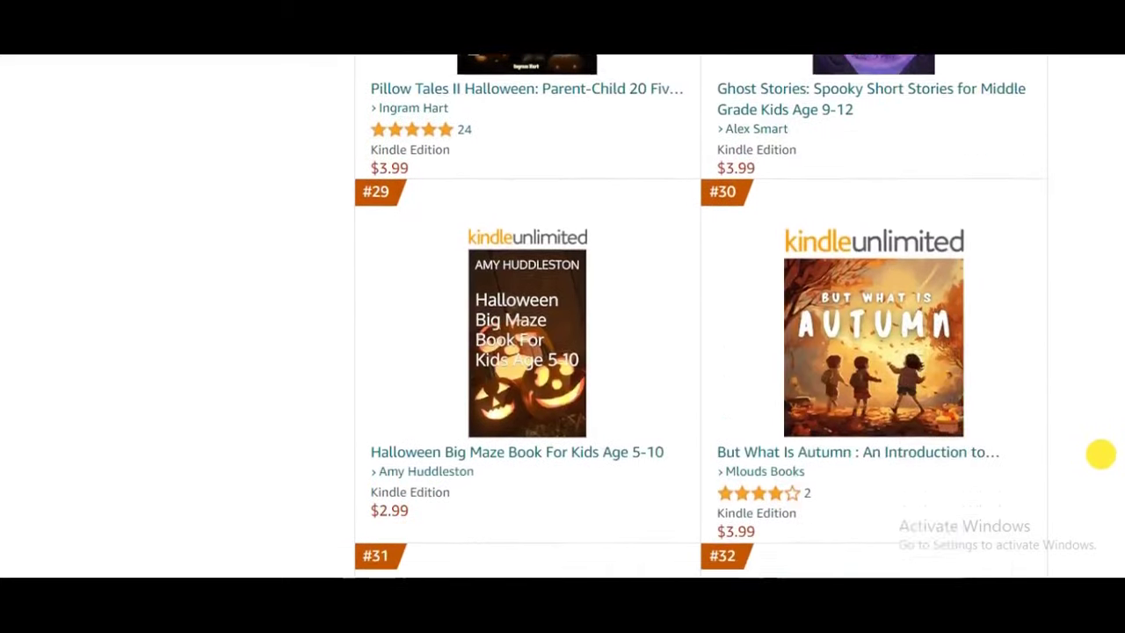
scroll(1101, 483, "down", 12)
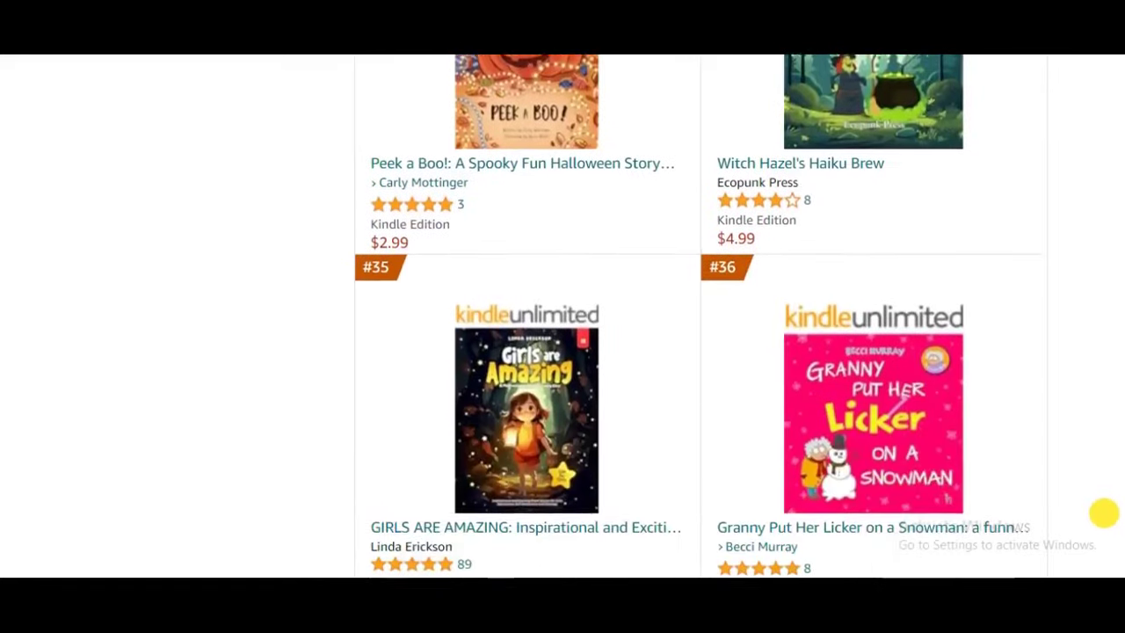
scroll(1104, 530, "down", 13)
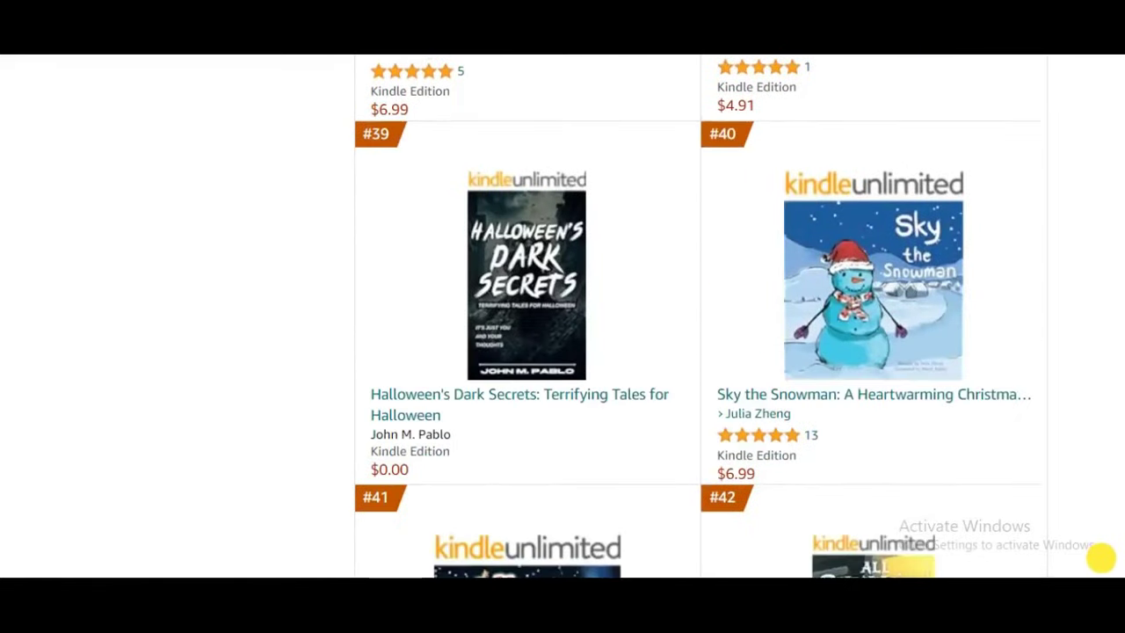
scroll(1099, 573, "down", 3)
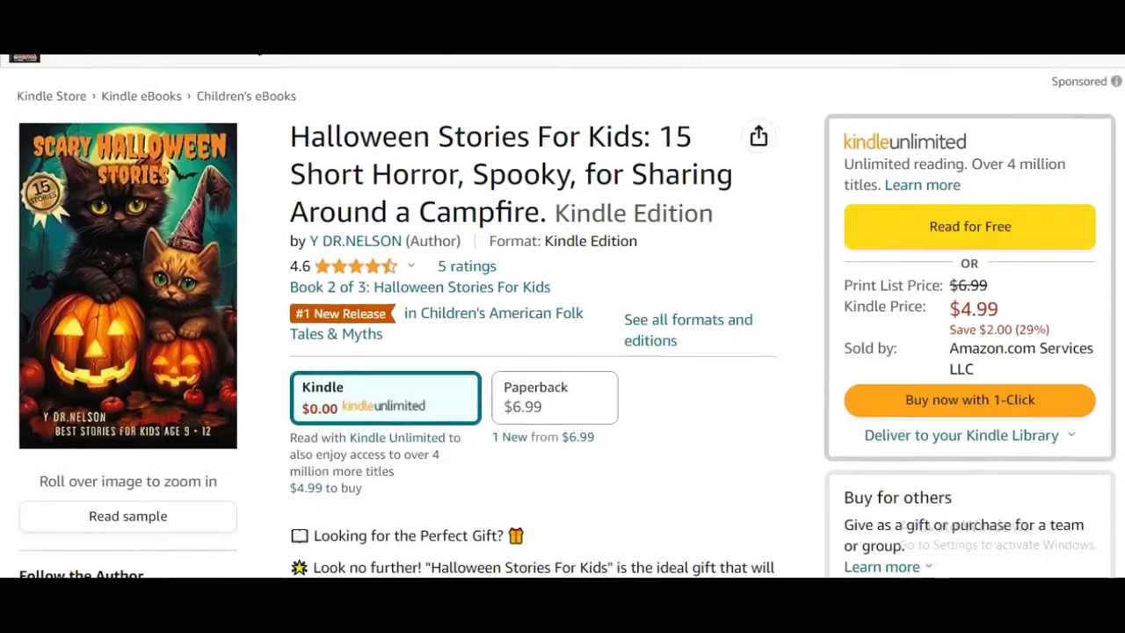
scroll(562, 352, "down", 1)
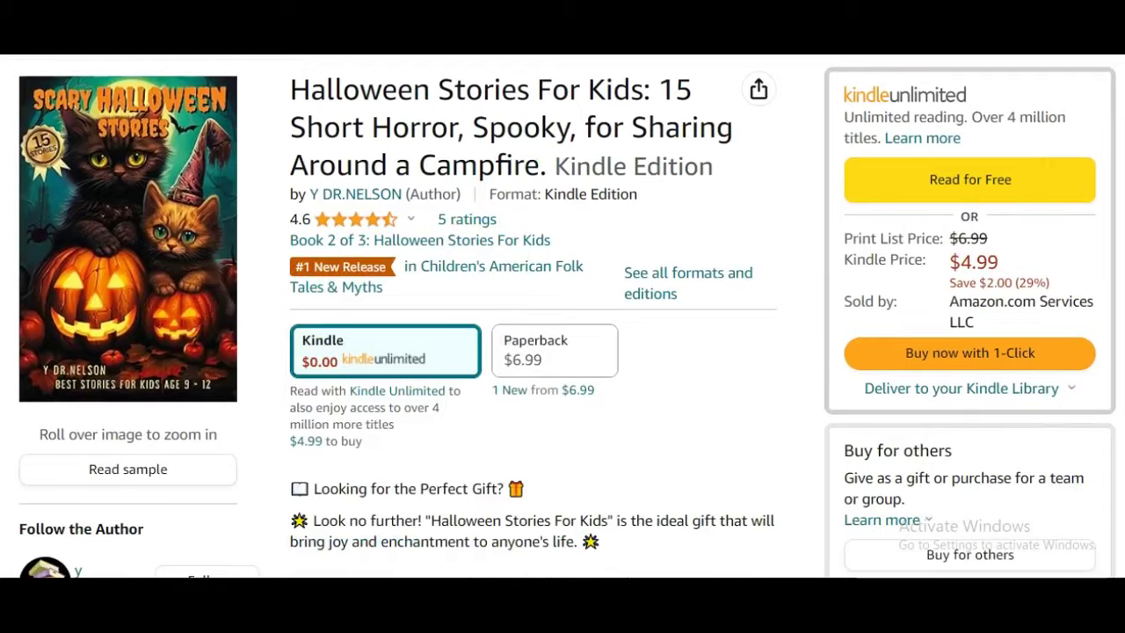
Step: Highlight the first Halloween book's publication date in its product details
scroll(710, 216, "down", 10)
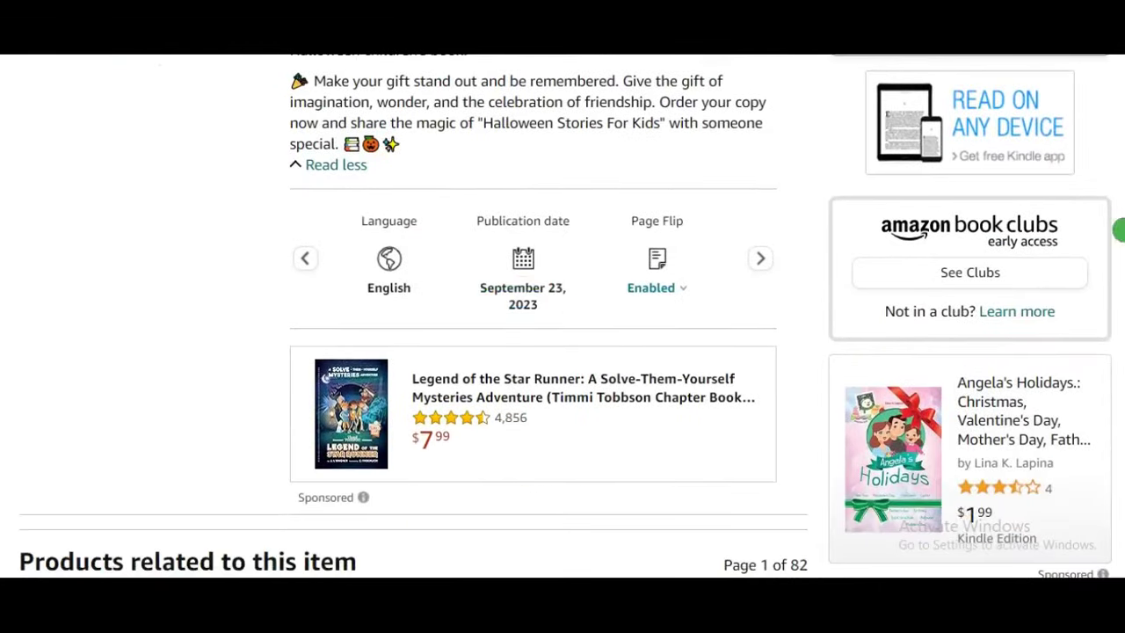
scroll(1119, 231, "up", 10)
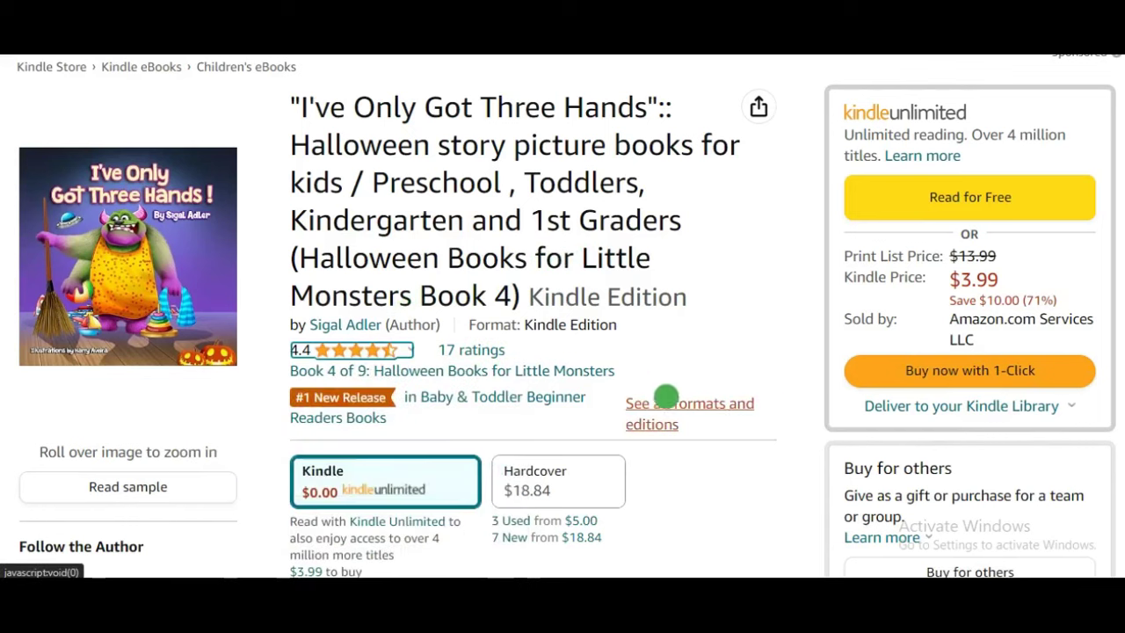
scroll(733, 436, "down", 3)
scroll(736, 436, "down", 2)
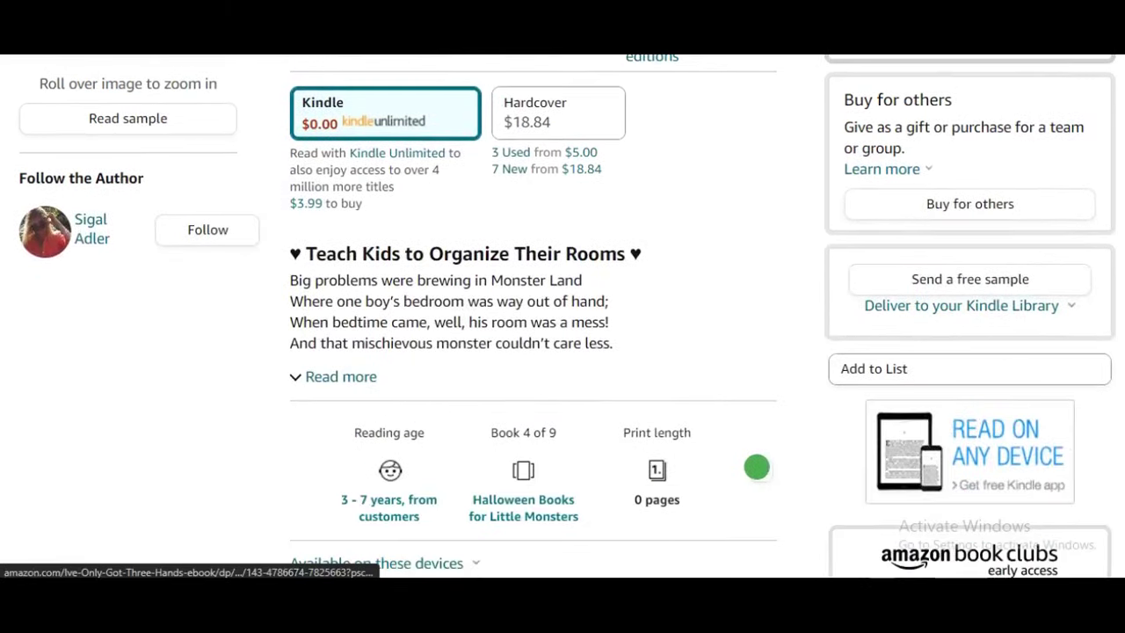
left_click(758, 469)
left_click_drag(480, 499, 583, 516)
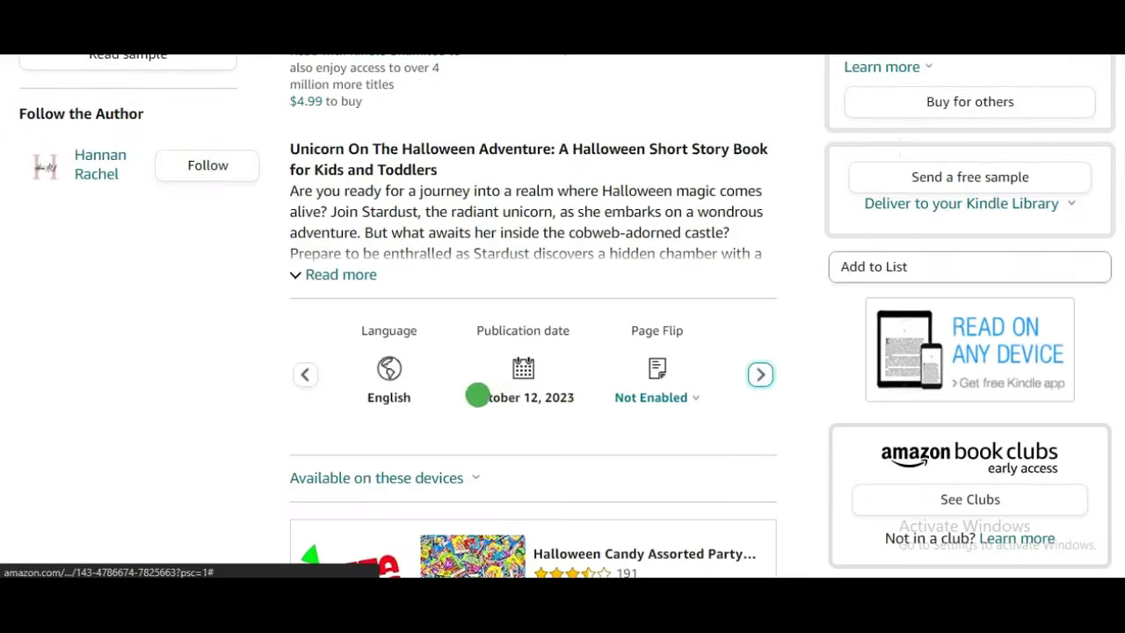
Step: Highlight two more Halloween books' publication dates and check their star ratings
left_click_drag(472, 396, 583, 401)
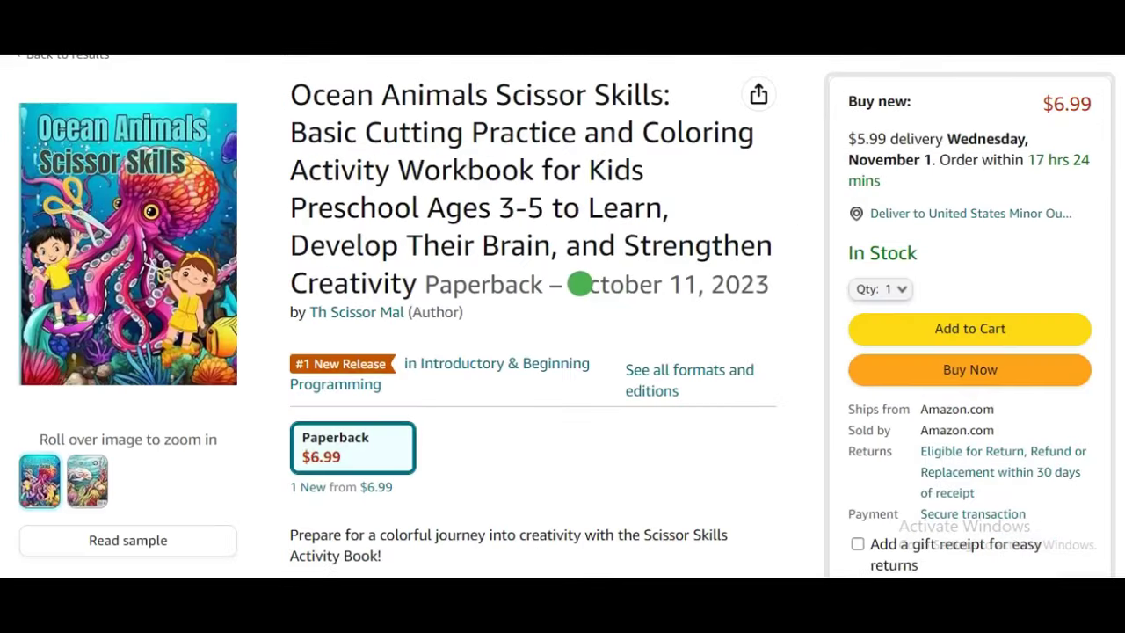
left_click_drag(580, 284, 778, 291)
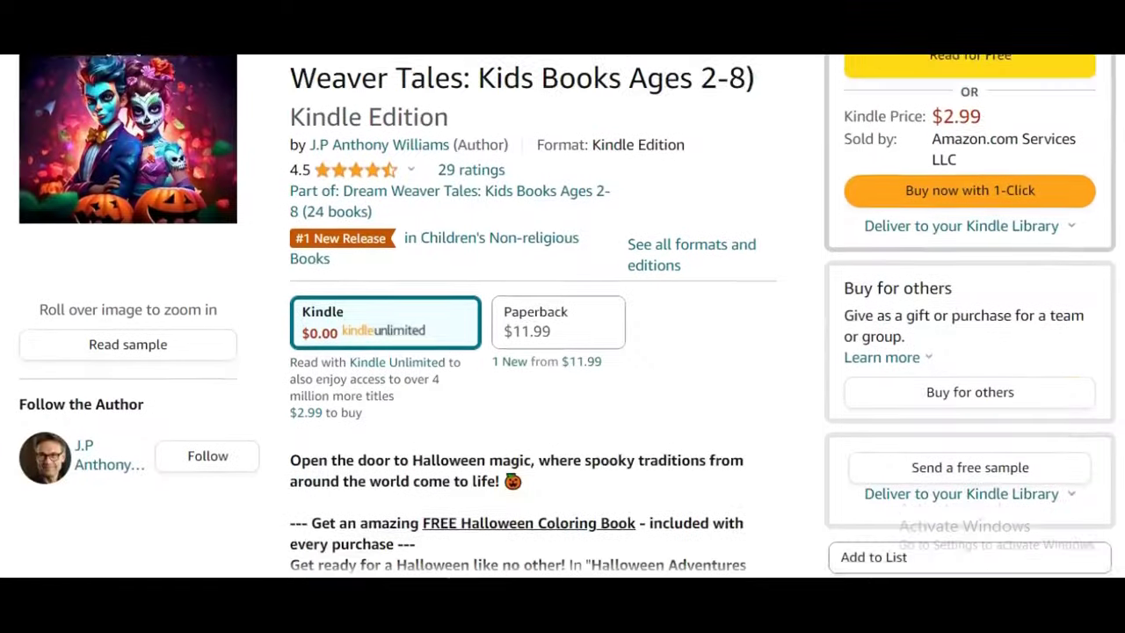
scroll(563, 316, "down", 1)
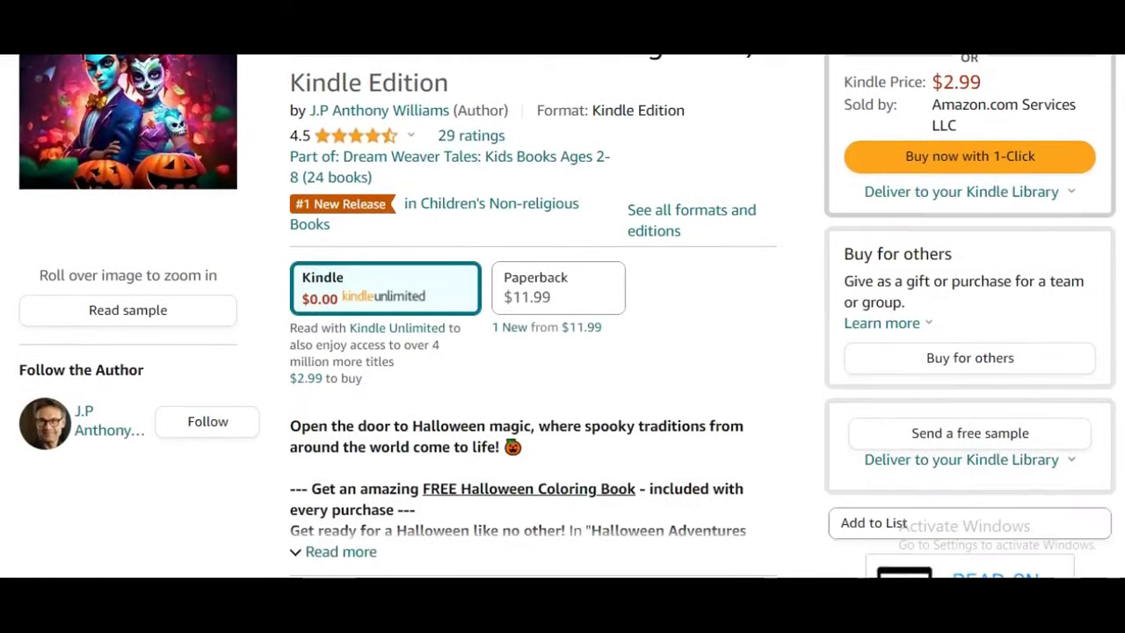
mouse_move(319, 136)
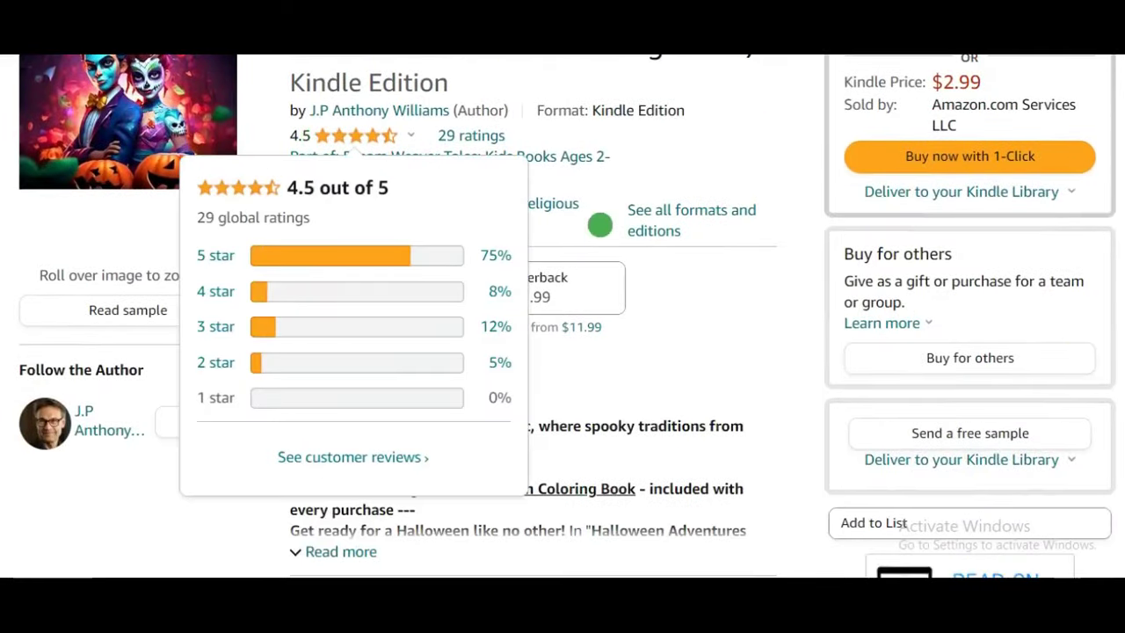
scroll(726, 407, "down", 3)
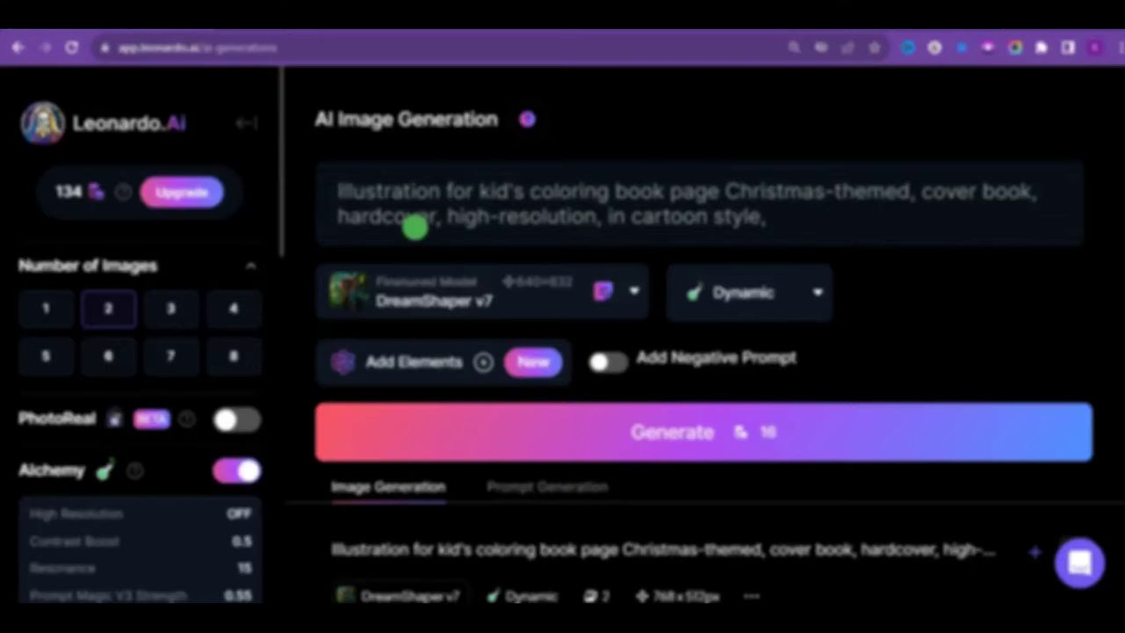
Step: Generate two Christmas coloring-book illustrations from the prompt and look over the results
left_click(1062, 438)
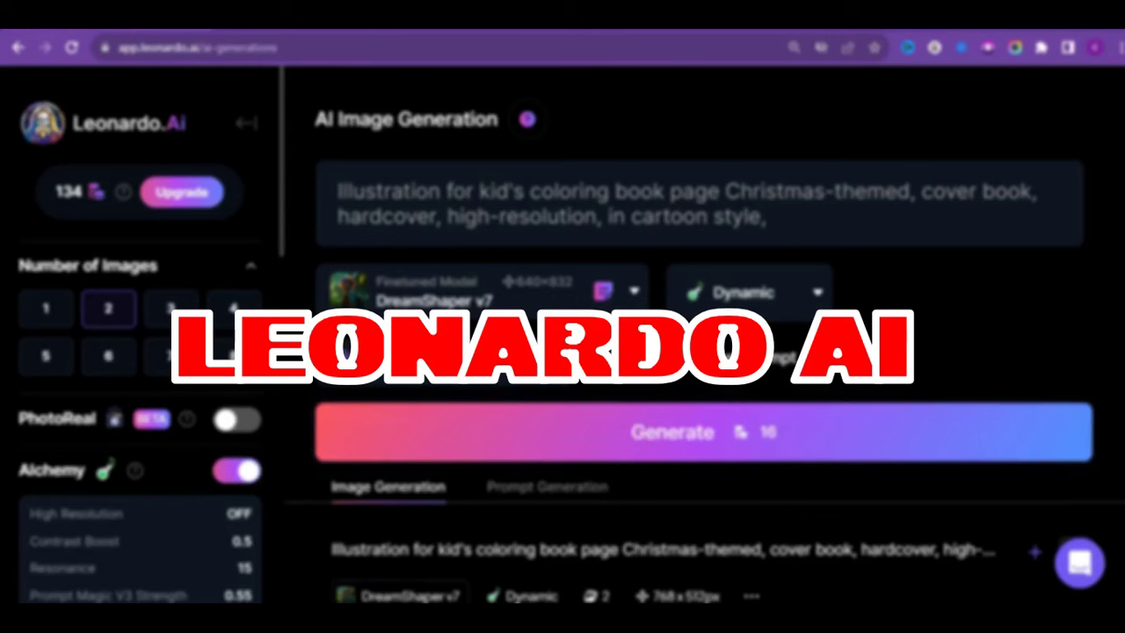
scroll(1062, 437, "down", 10)
scroll(1062, 437, "down", 3)
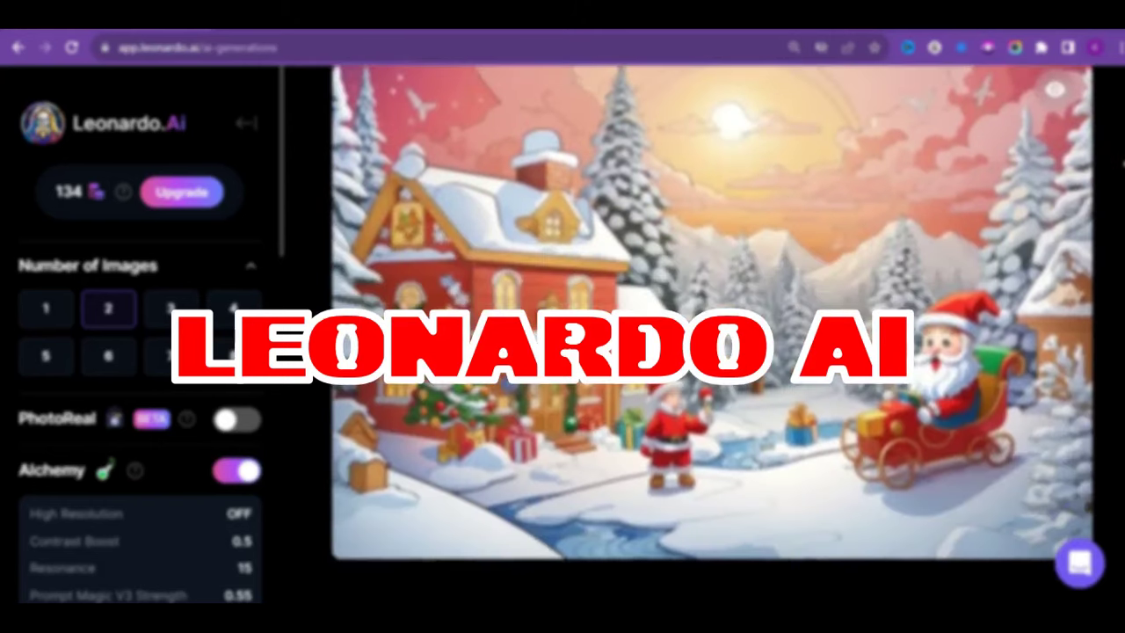
scroll(1062, 437, "up", 1)
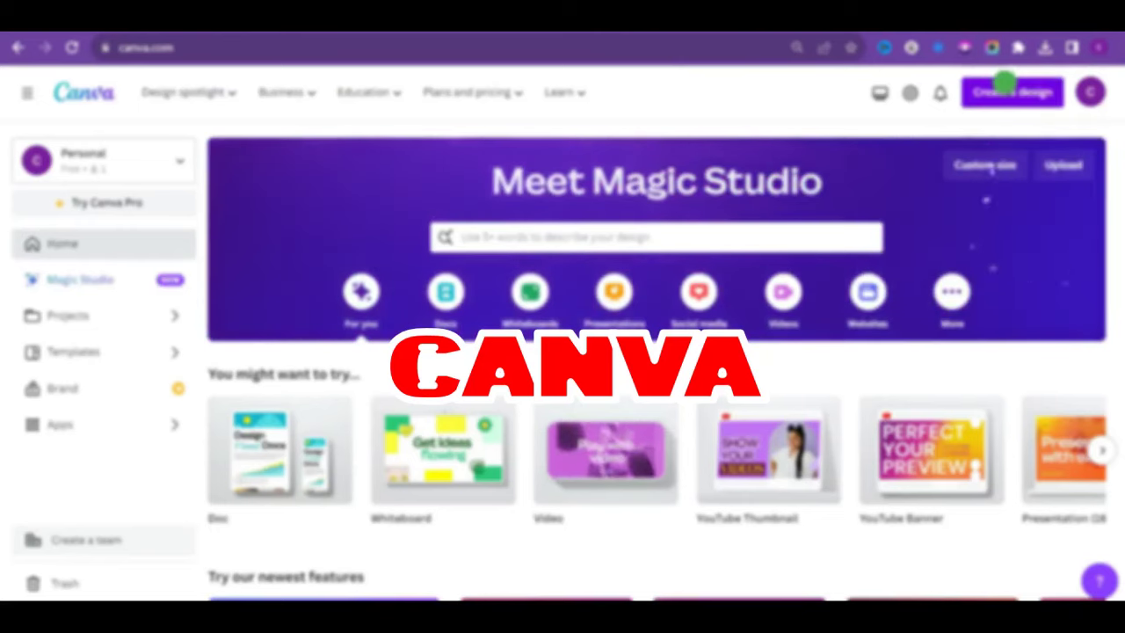
Step: Start a new Canva design and scroll through the page
left_click(1004, 85)
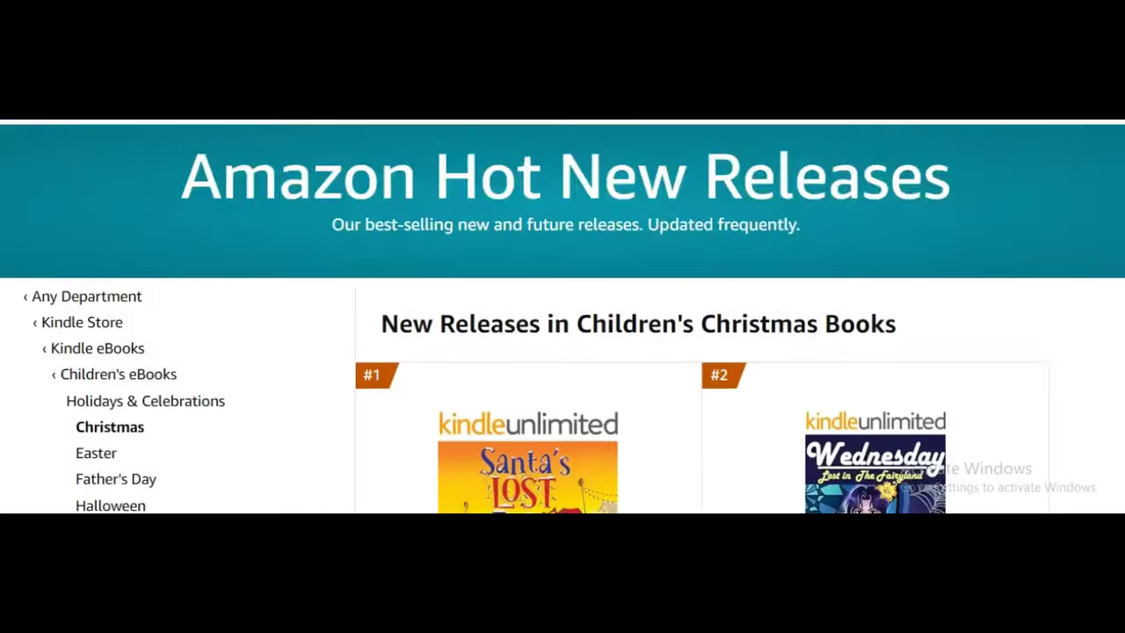
scroll(563, 316, "down", 3)
scroll(562, 317, "down", 6)
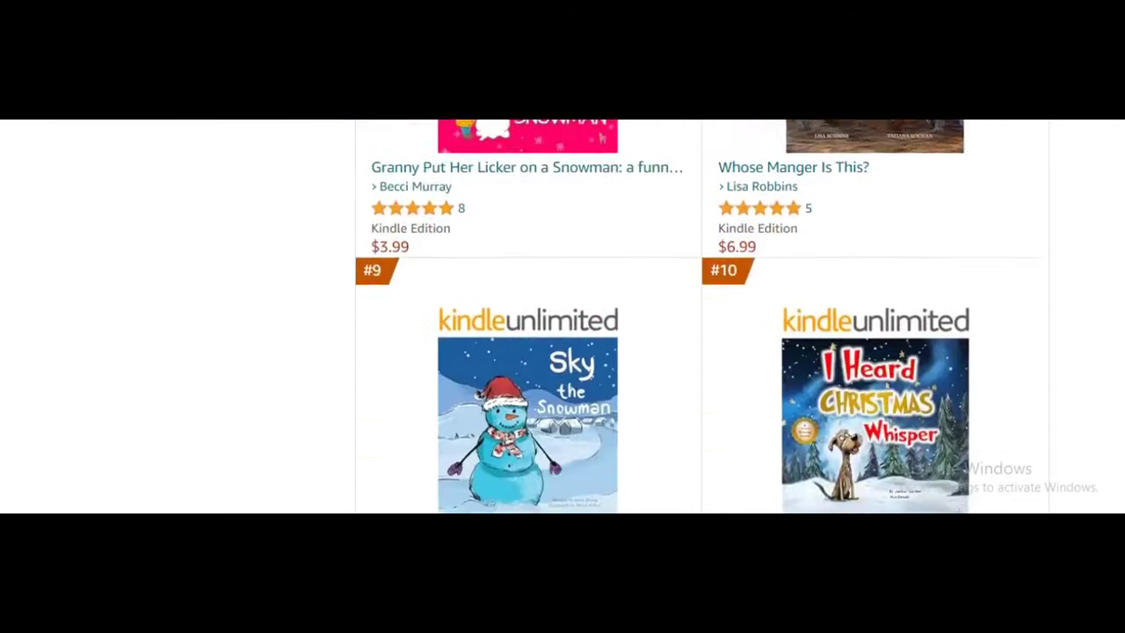
Step: Scroll the Children's Christmas Books new releases down to the #33 and #34 titles
scroll(1116, 132, "down", 13)
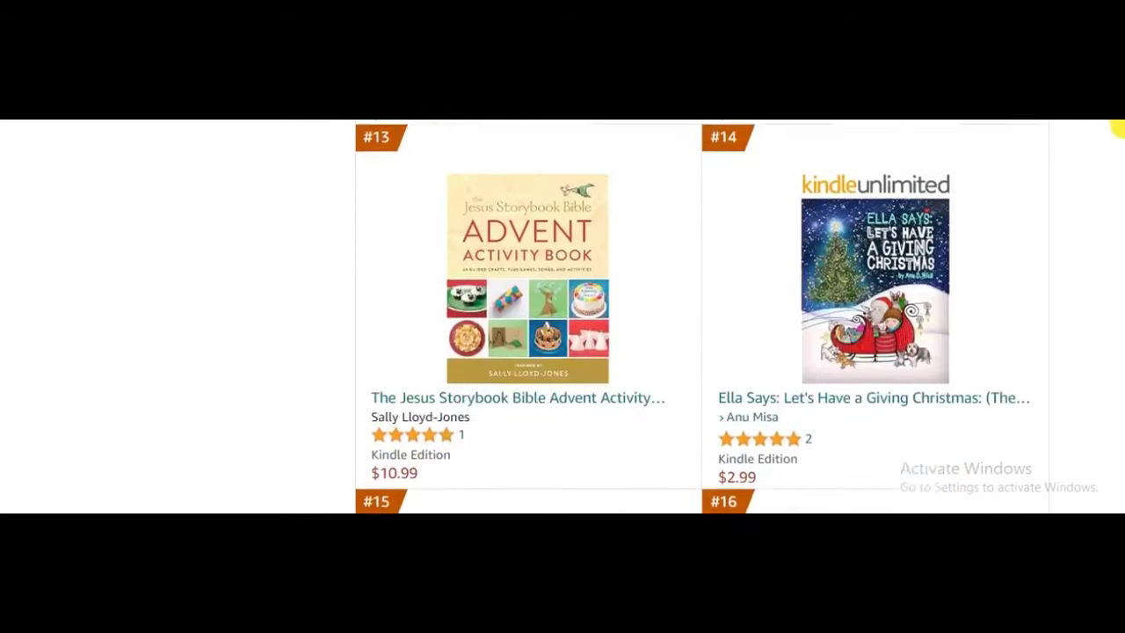
scroll(1110, 163, "down", 9)
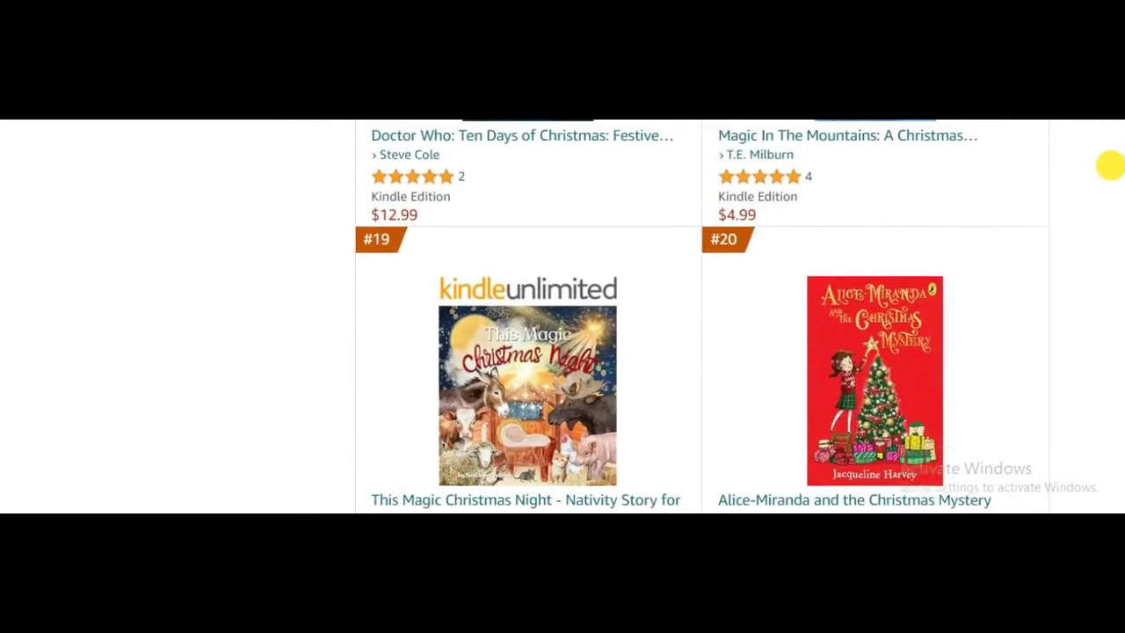
scroll(1106, 198, "down", 9)
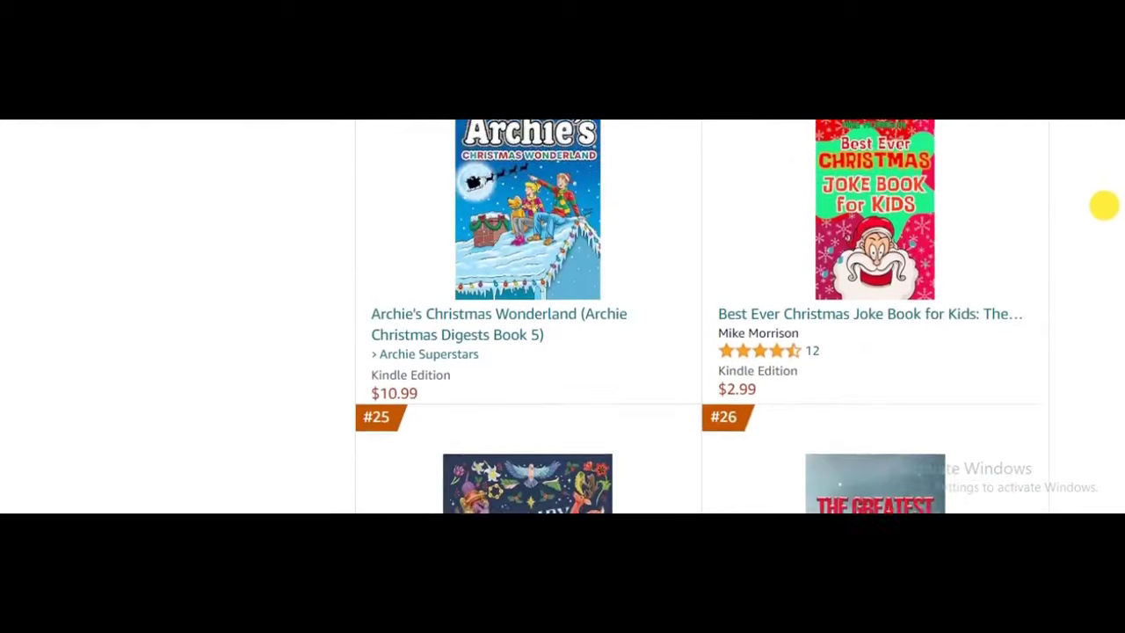
scroll(1105, 230, "down", 9)
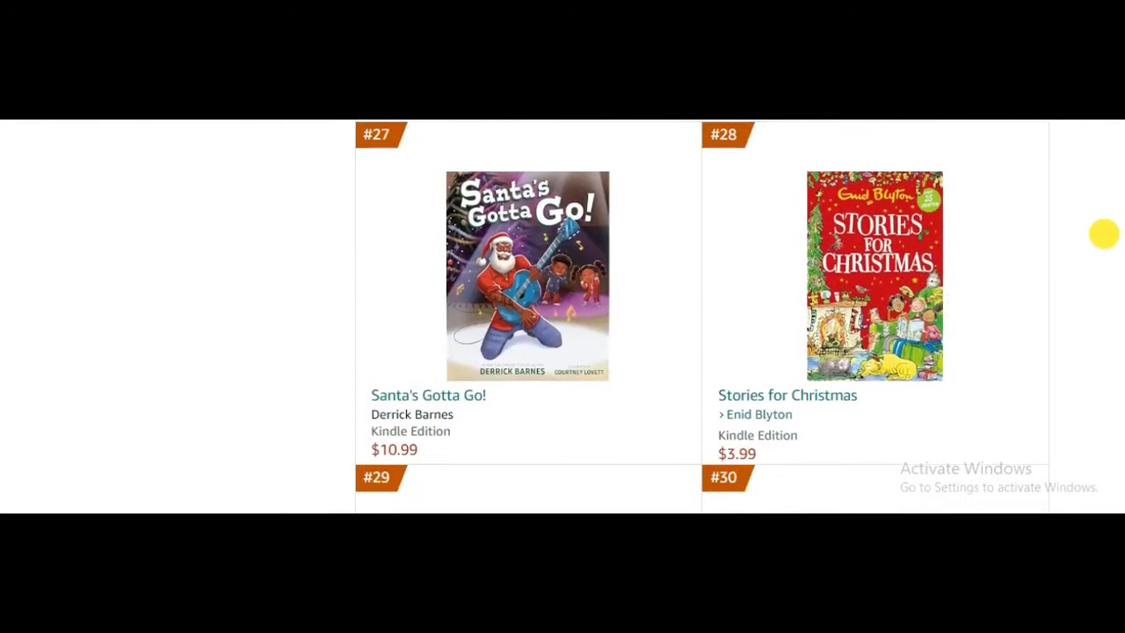
scroll(1103, 265, "down", 9)
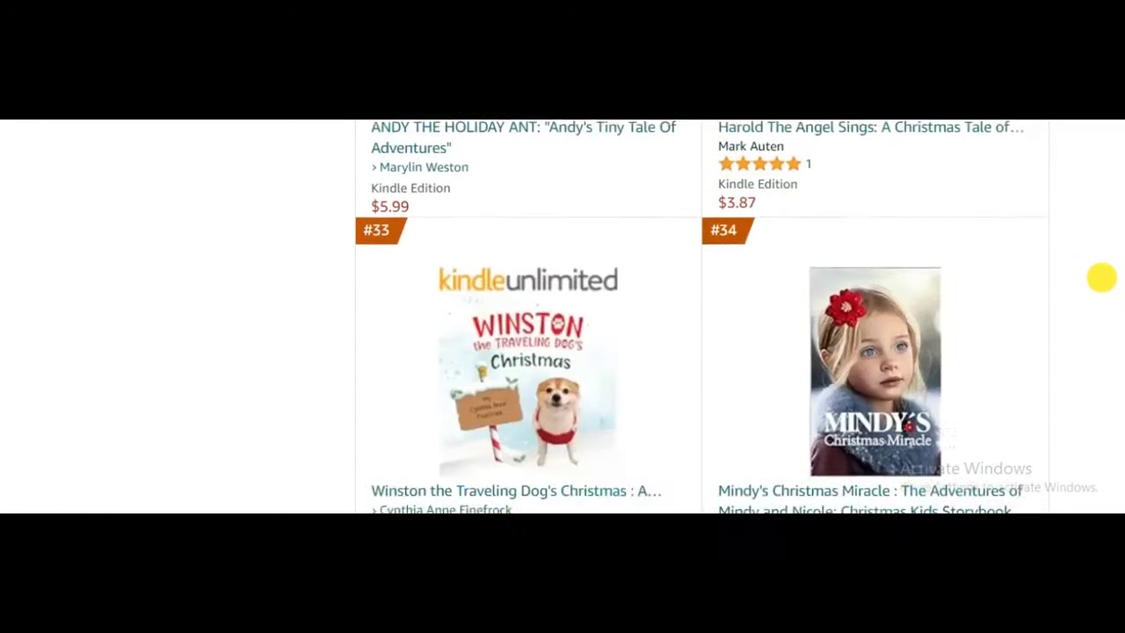
scroll(1098, 352, "down", 8)
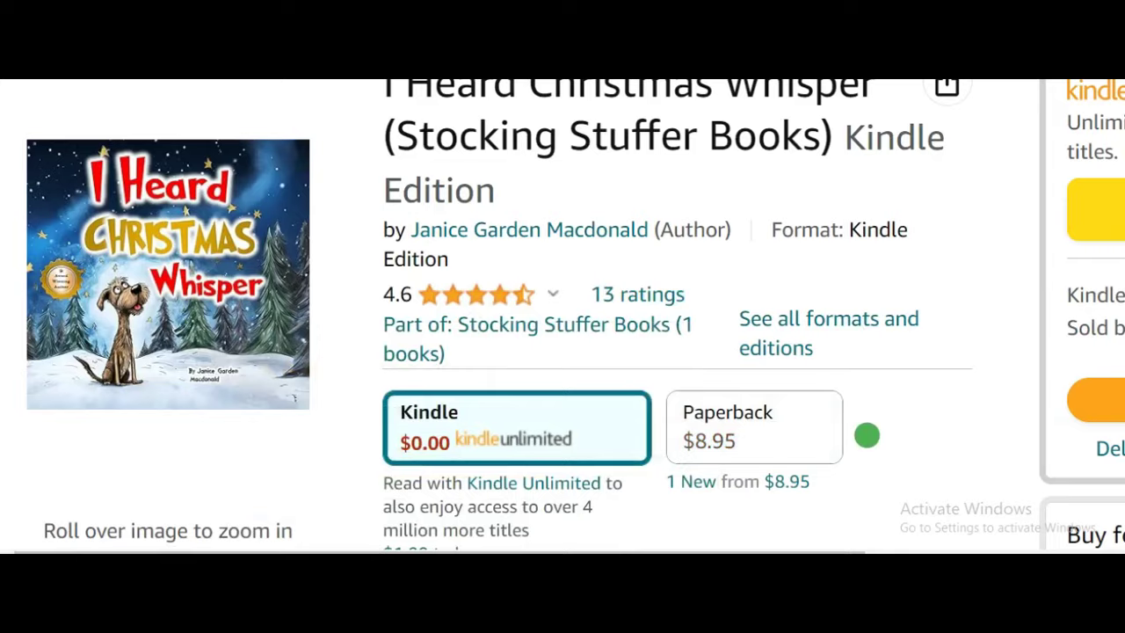
Step: Highlight the October 13, 2023 publication date on the first Christmas book's page
scroll(867, 436, "down", 5)
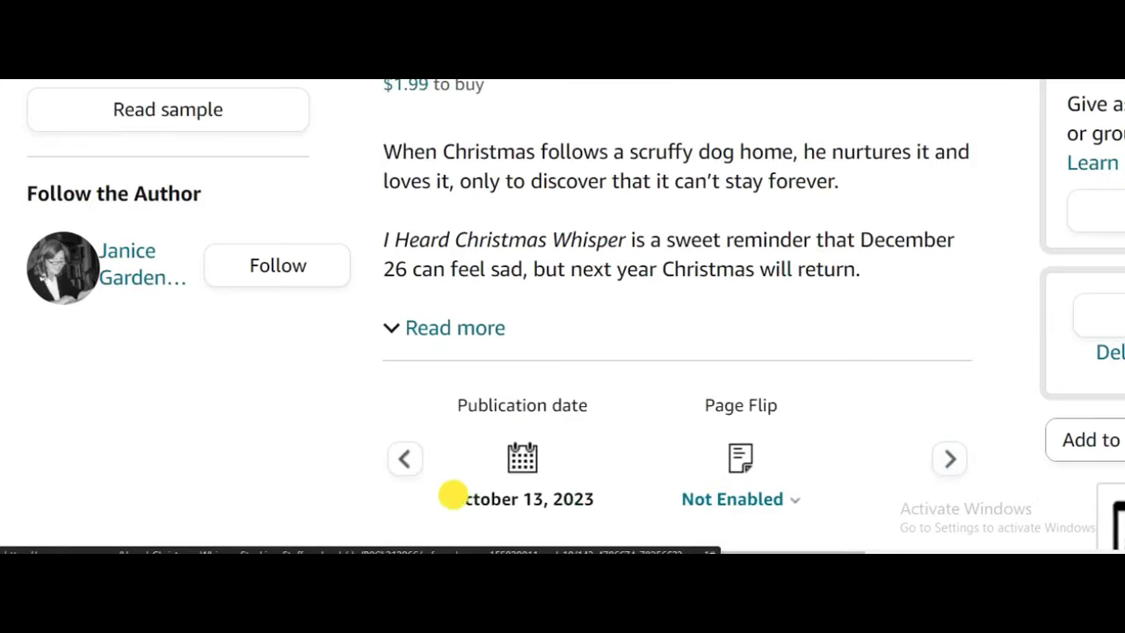
left_click_drag(452, 495, 585, 507)
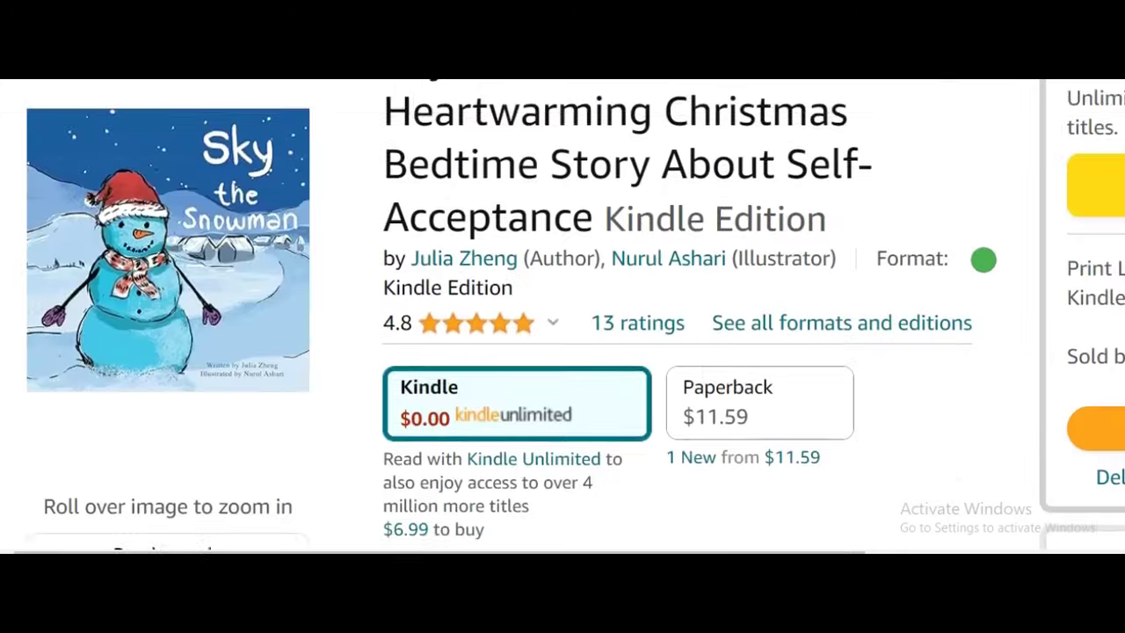
scroll(981, 259, "down", 4)
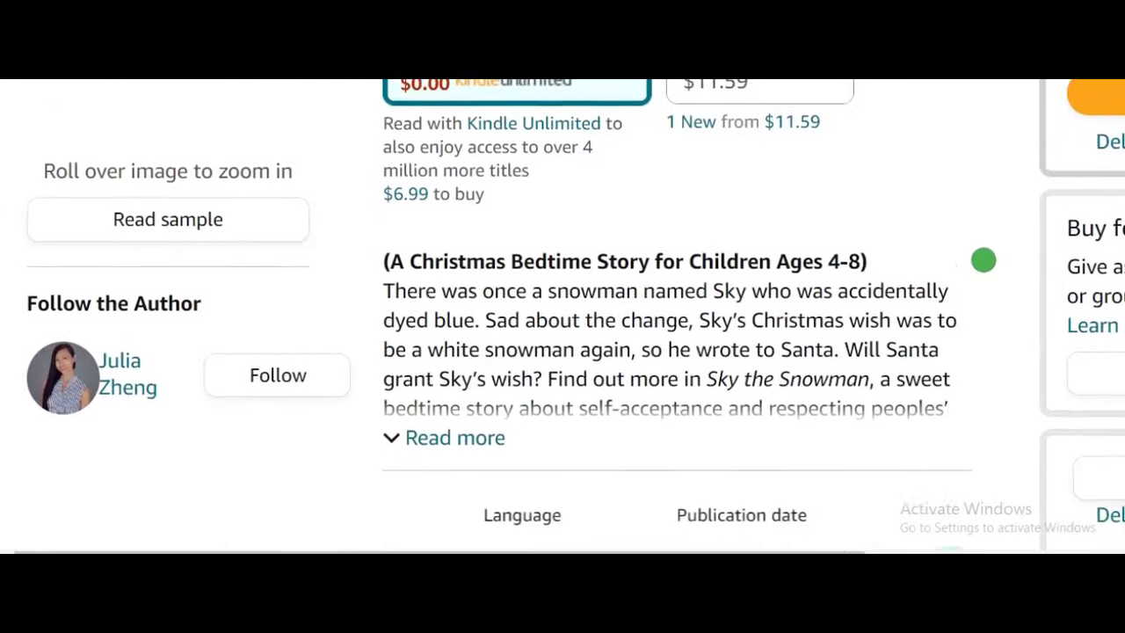
scroll(984, 261, "down", 2)
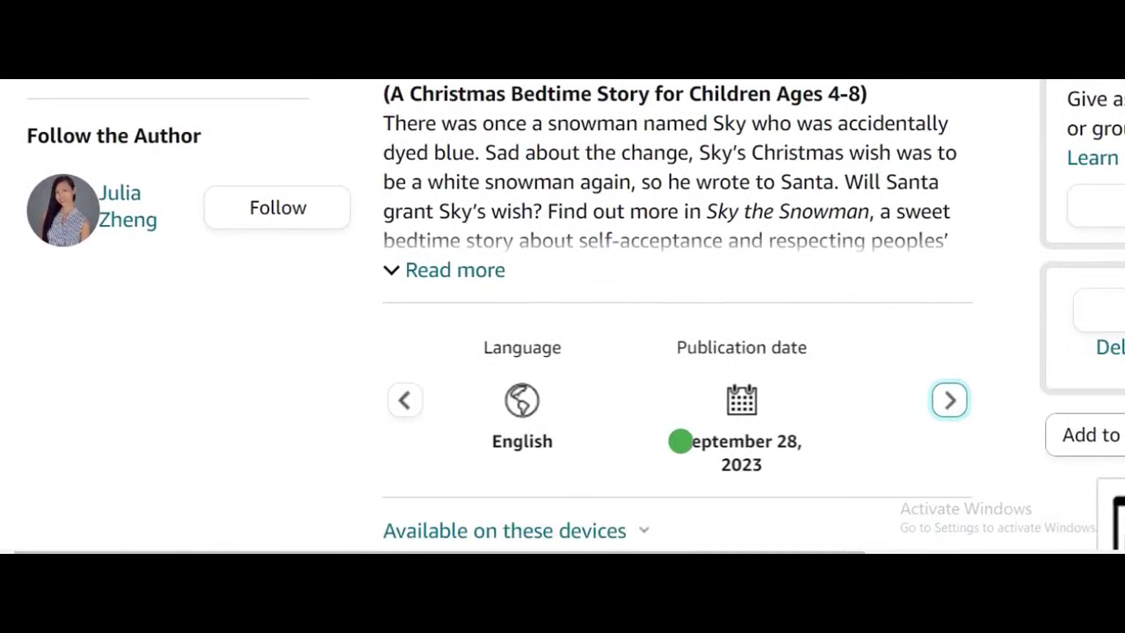
Step: Check the Sky the Snowman and next book's publication dates, then return to Hot New Releases
left_click_drag(680, 441, 782, 448)
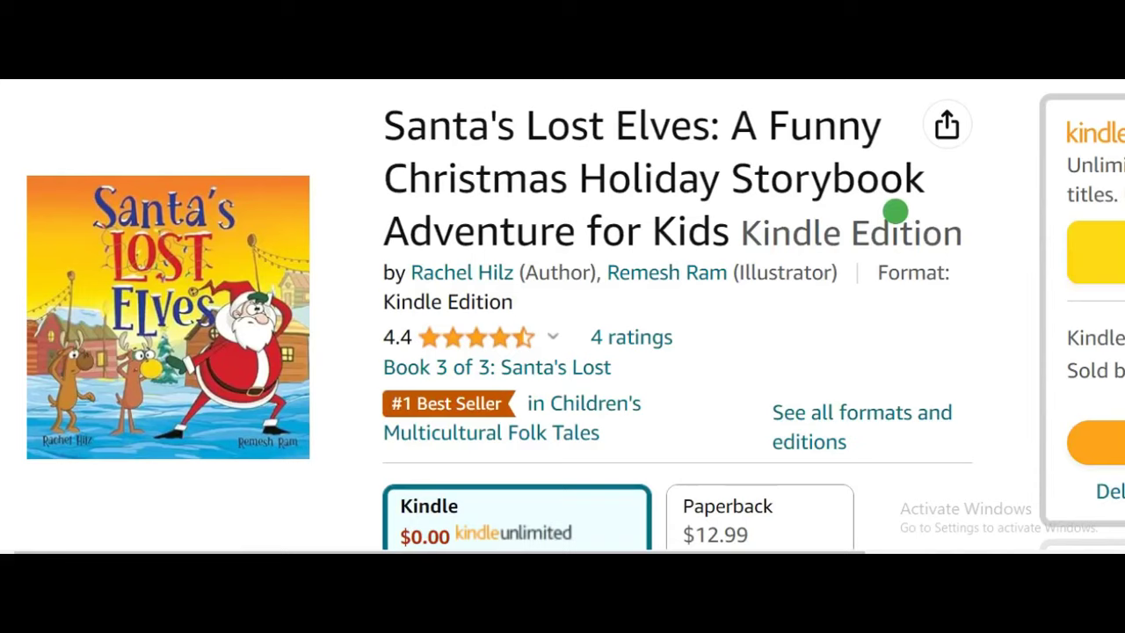
scroll(1003, 226, "down", 6)
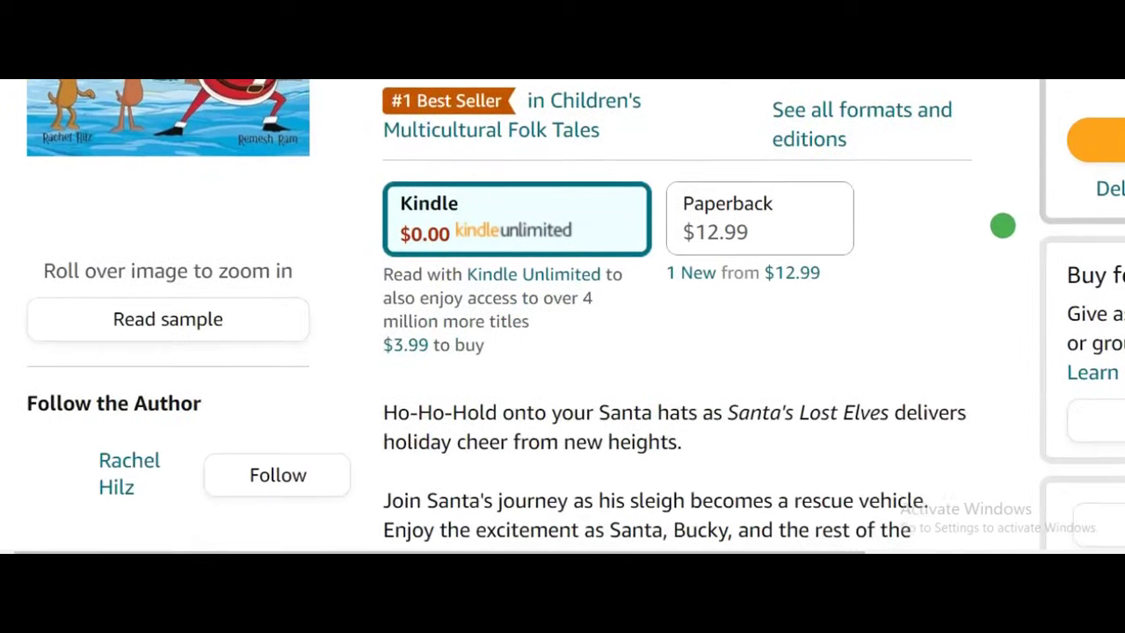
scroll(1002, 226, "down", 1)
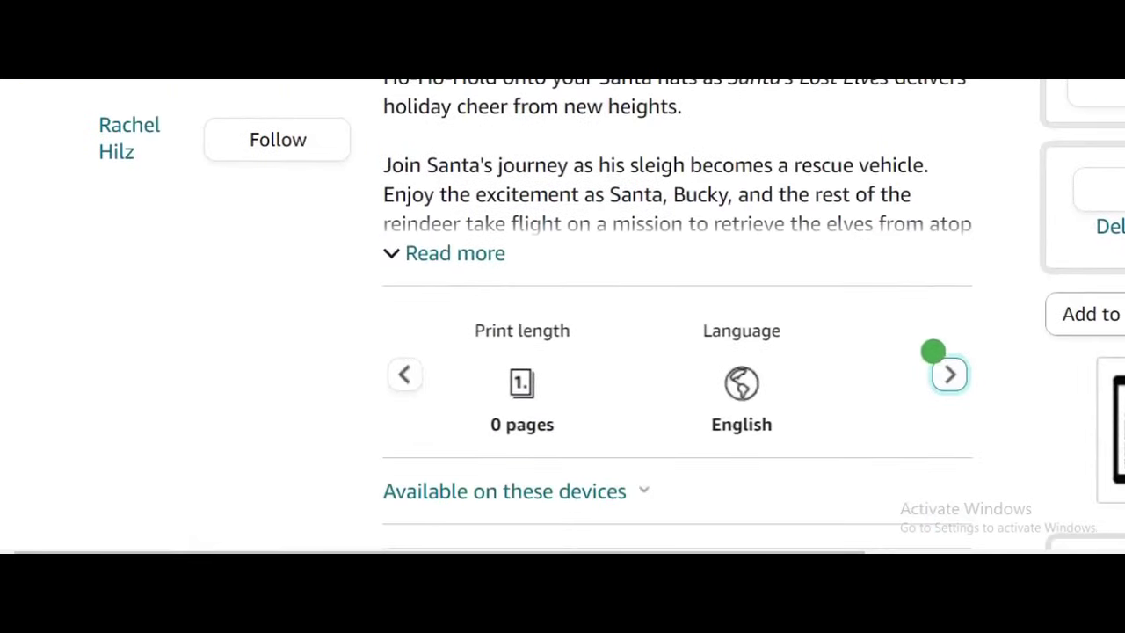
left_click(948, 375)
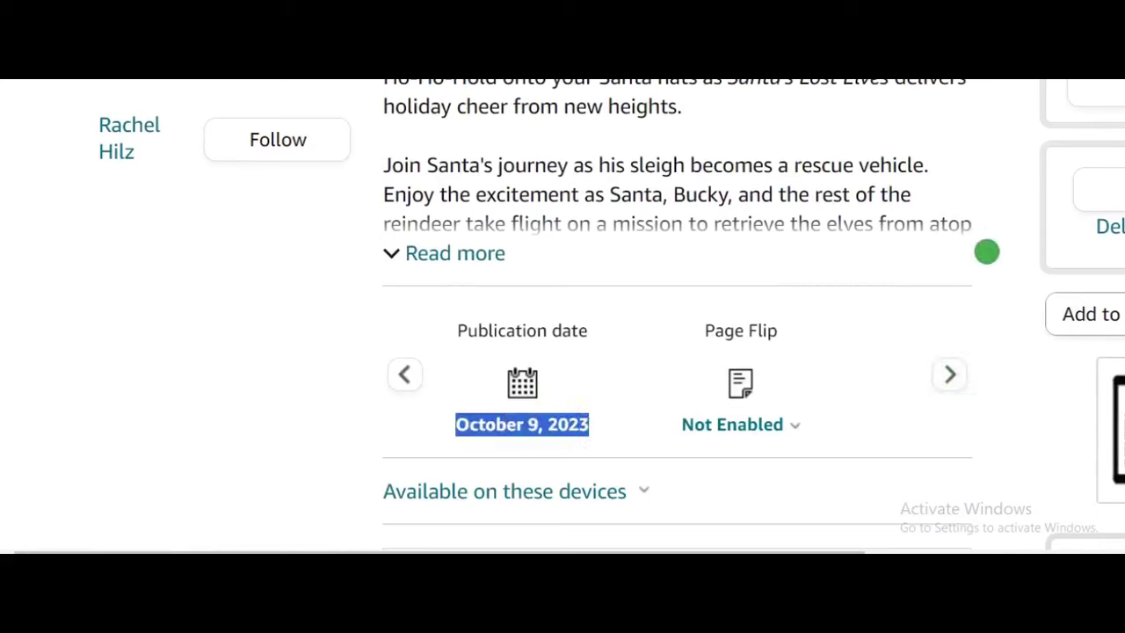
left_click(986, 252)
key("alt+Left")
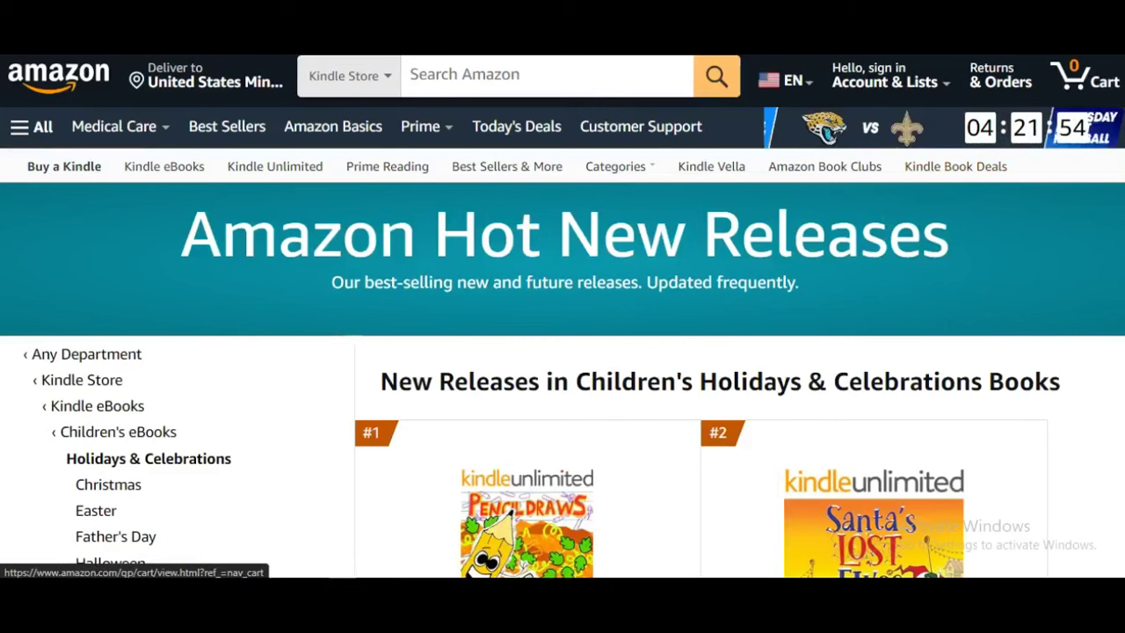
Step: Scroll further down the Amazon Hot New Releases list
scroll(562, 316, "down", 1)
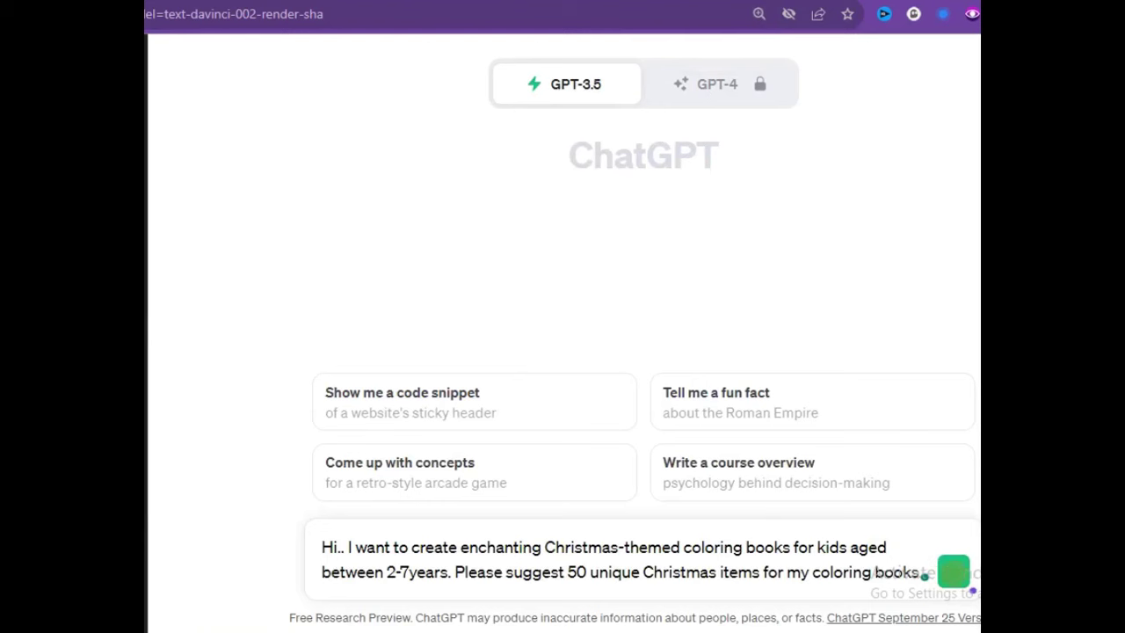
Step: Submit the ChatGPT request for 50 Christmas coloring items for kids aged 2–7
left_click(955, 570)
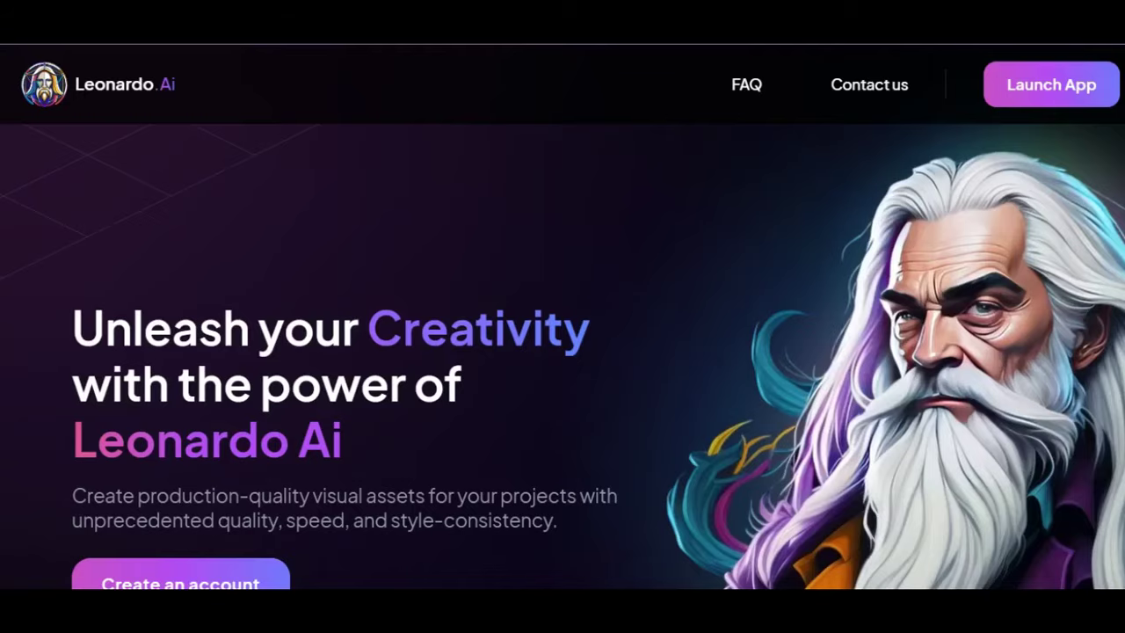
Step: Scroll through the Leonardo.Ai landing page's features and fine-tuned models sections
scroll(563, 352, "down", 5)
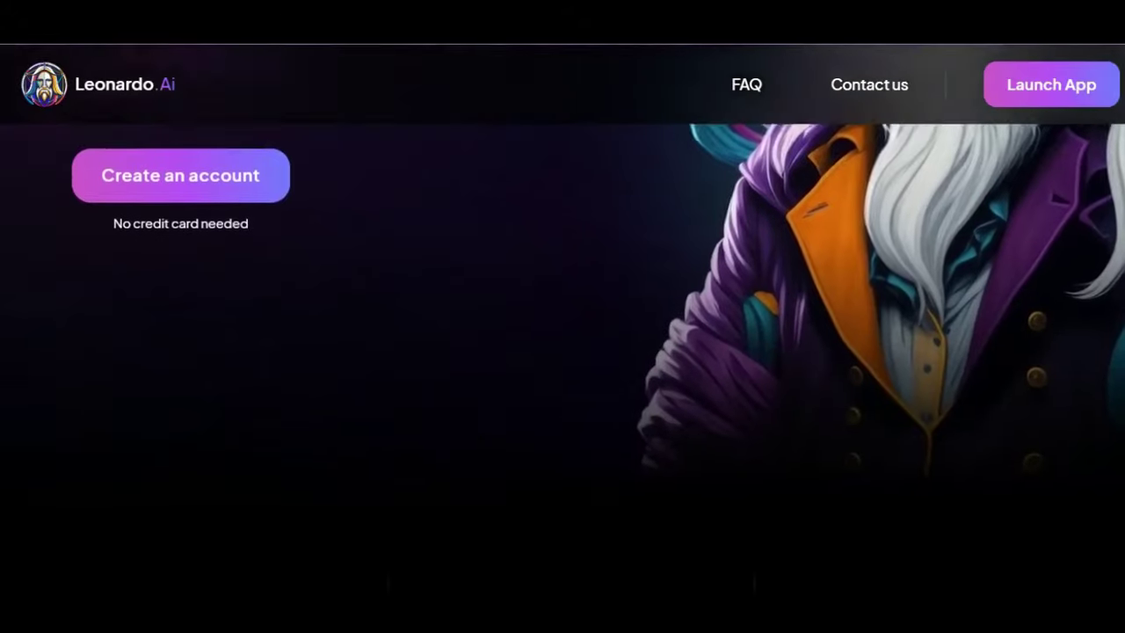
scroll(563, 351, "down", 8)
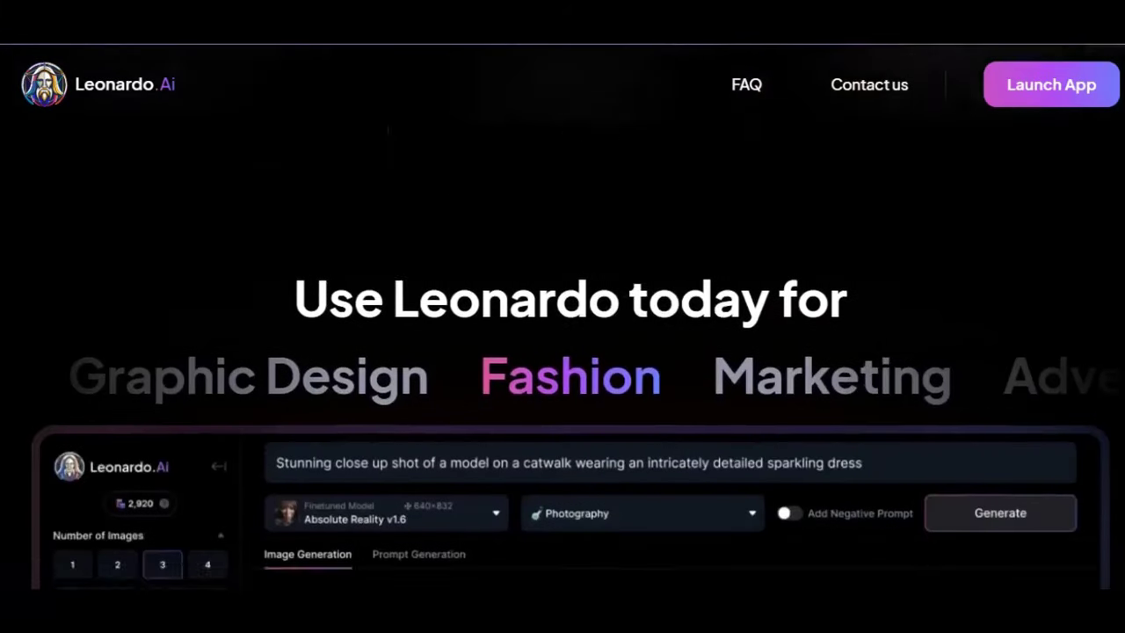
scroll(563, 352, "down", 6)
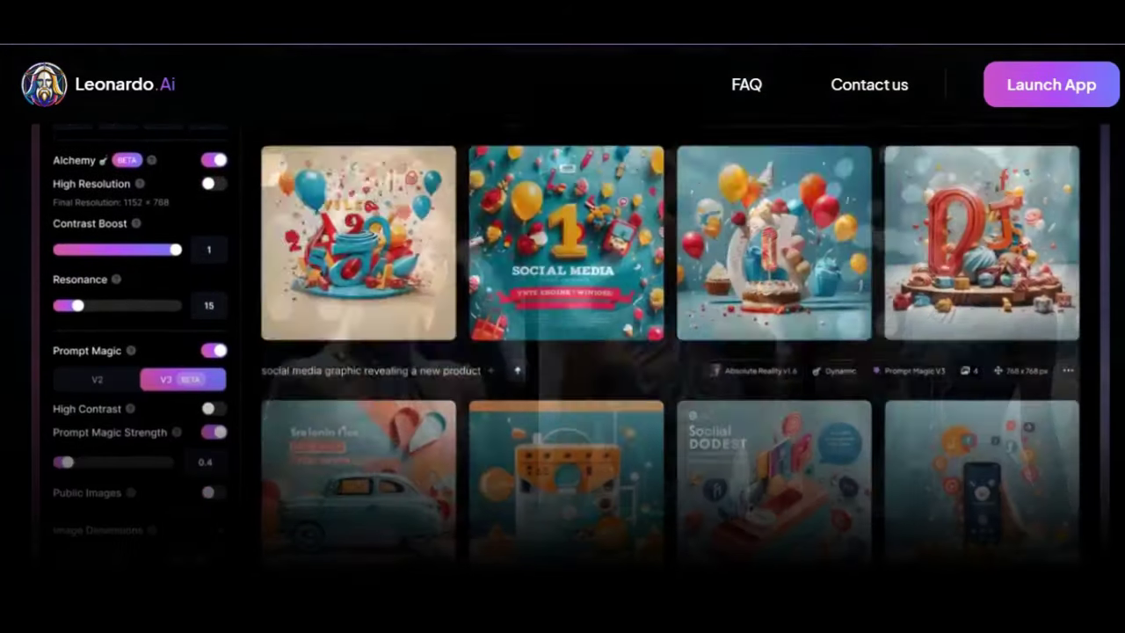
scroll(562, 352, "down", 1)
scroll(563, 352, "down", 4)
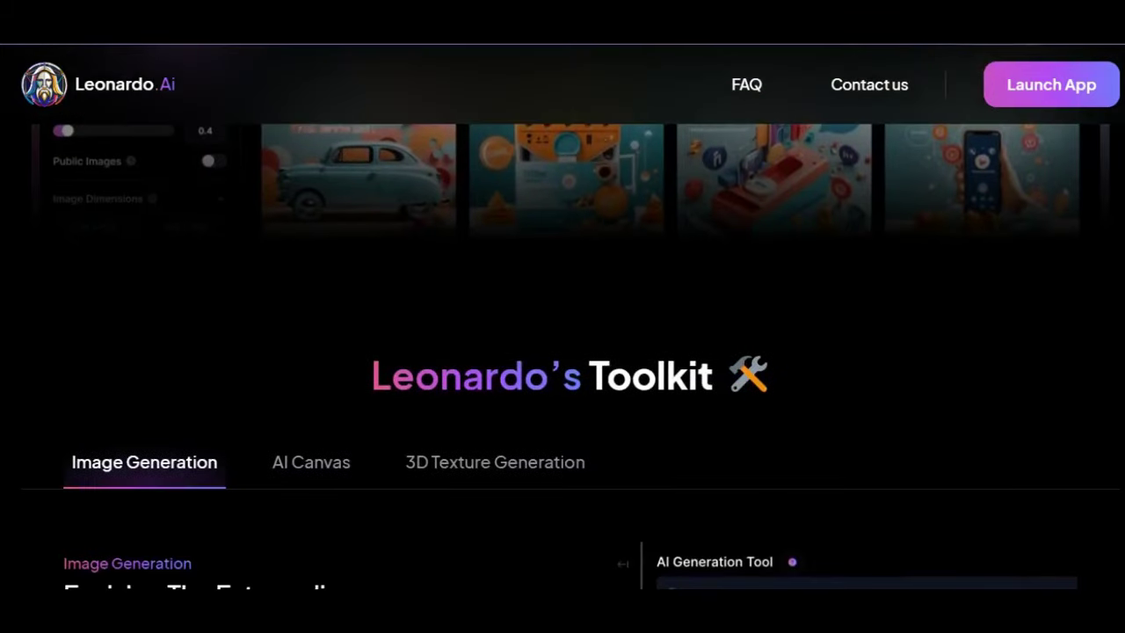
scroll(562, 352, "down", 10)
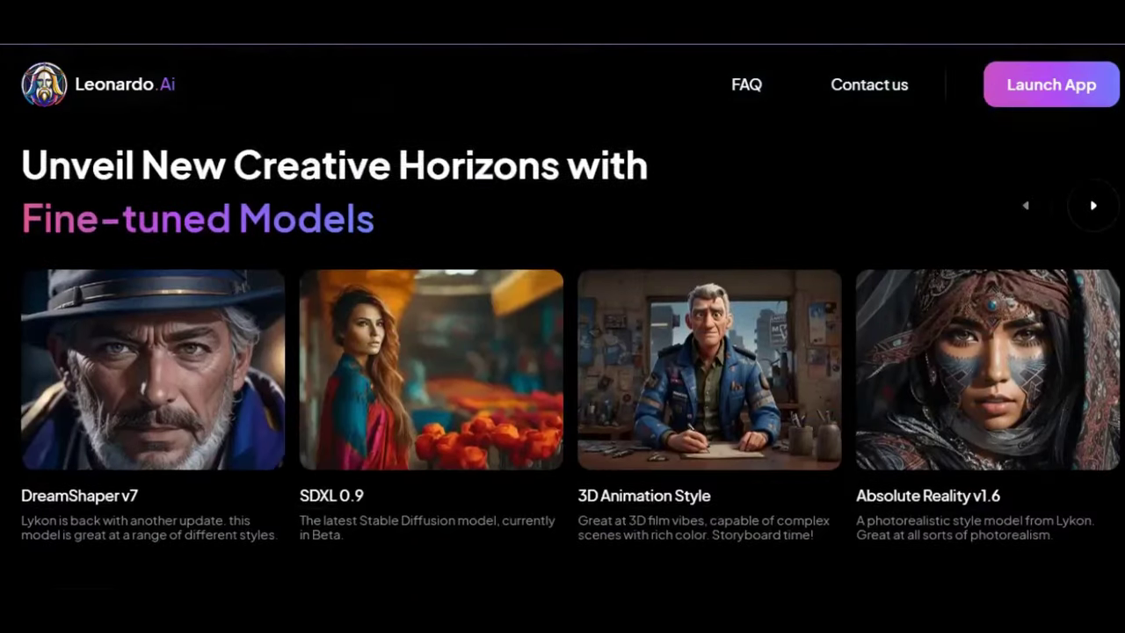
scroll(563, 352, "down", 3)
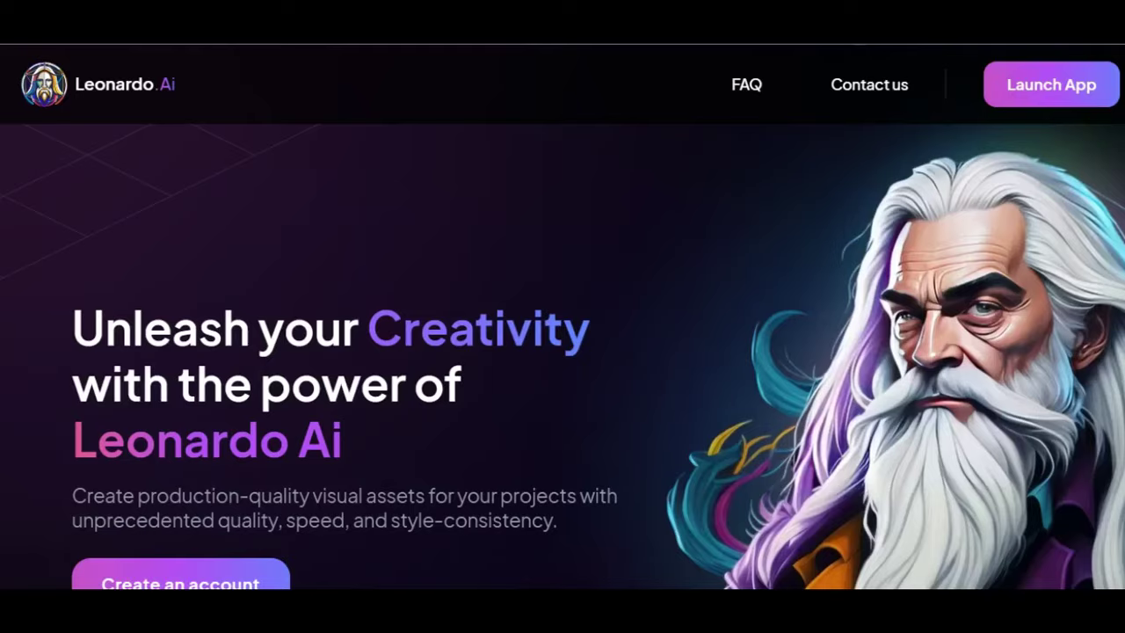
scroll(384, 361, "down", 2)
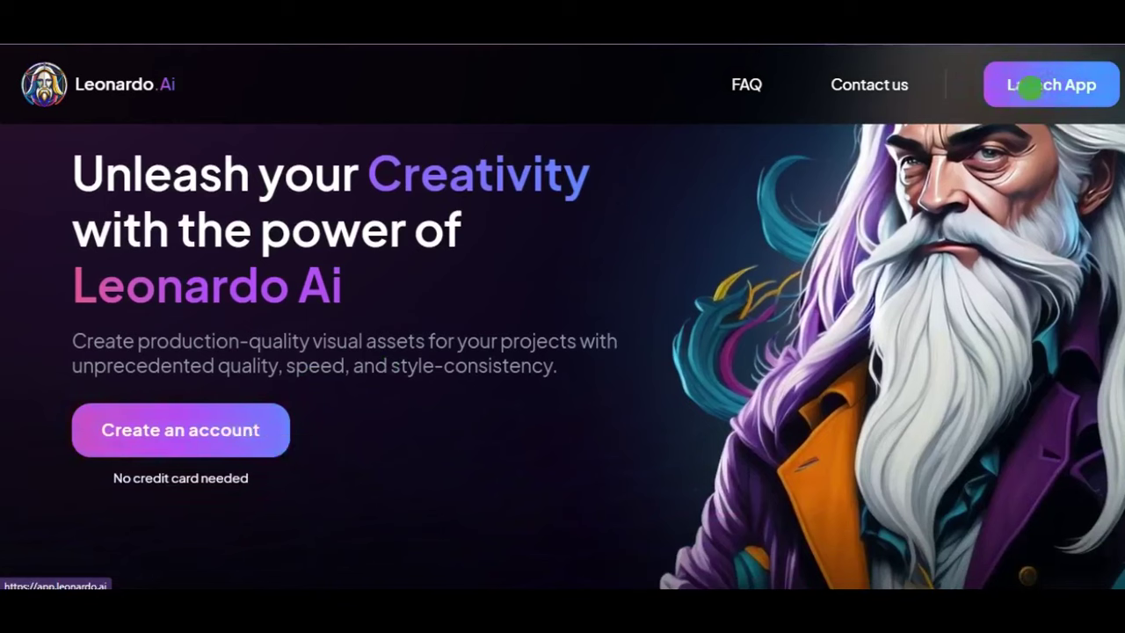
Step: Launch the Leonardo.Ai app and edit the black-and-white Christmas angel coloring-page prompt
left_click(1043, 84)
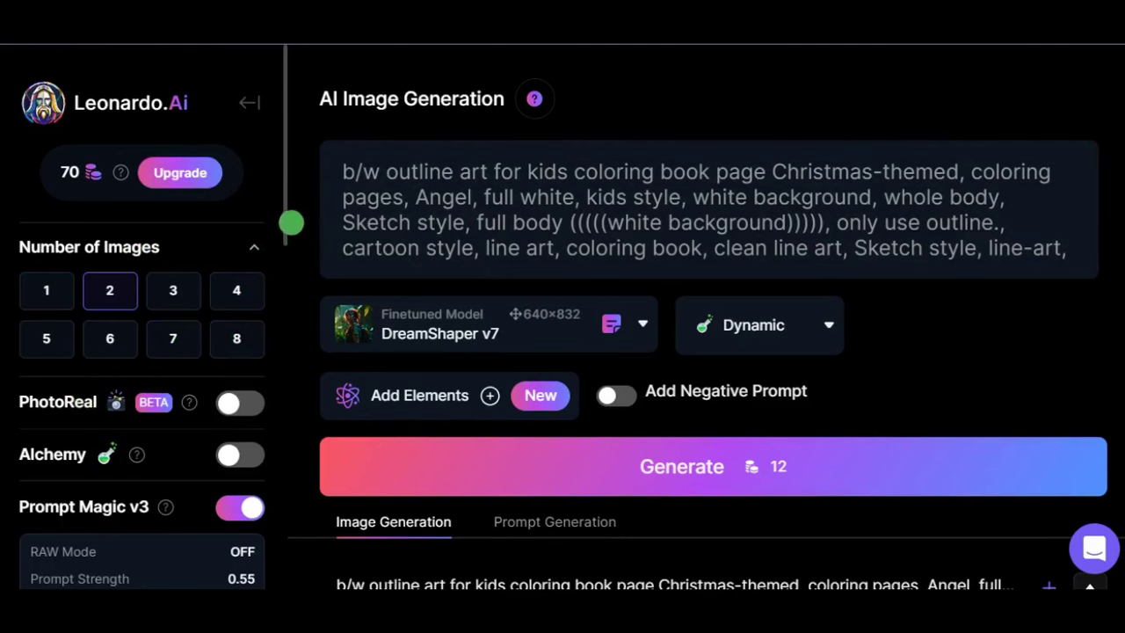
left_click_drag(287, 218, 276, 319)
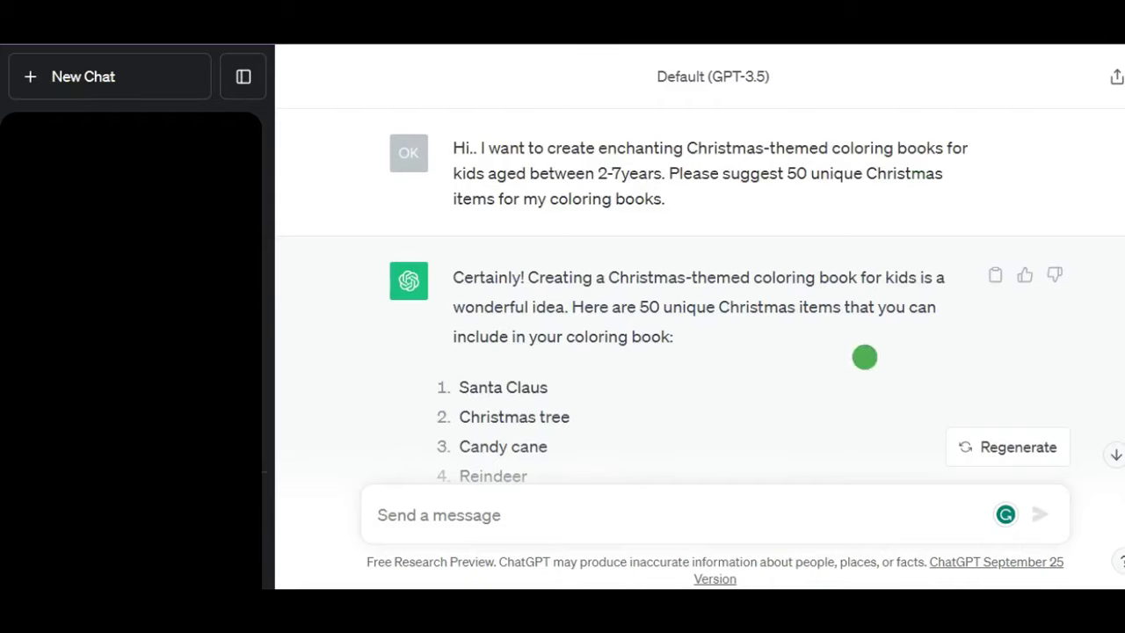
Step: Scroll ChatGPT's 50 Christmas items down to Angel, item 26
scroll(863, 368, "down", 6)
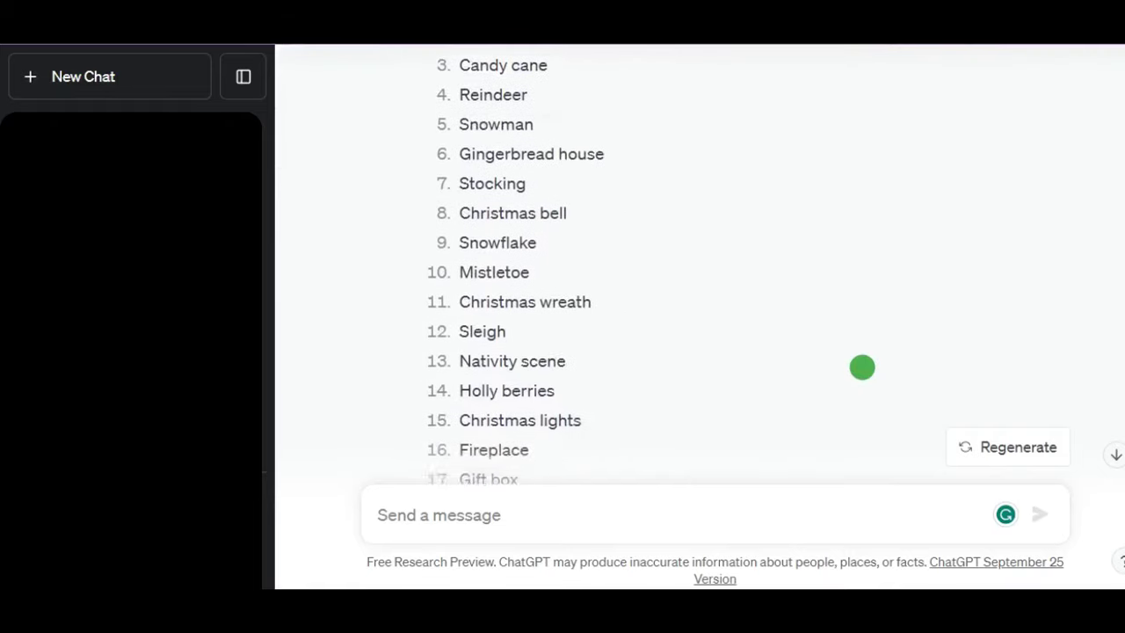
scroll(862, 368, "down", 10)
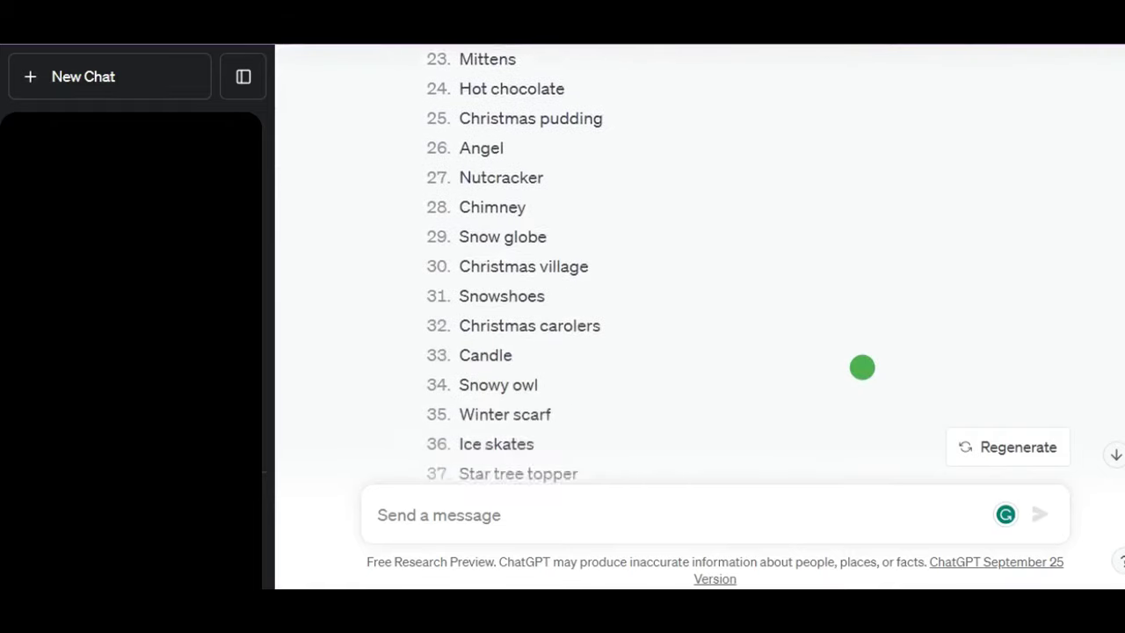
scroll(862, 368, "down", 2)
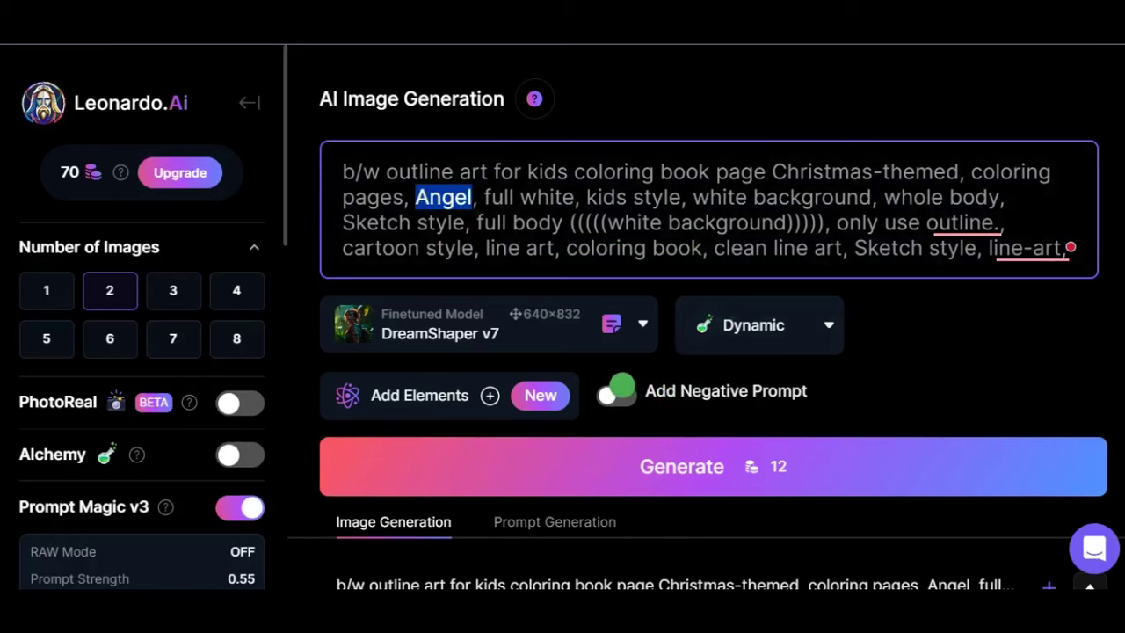
Step: Add a negative prompt excluding colors, generate the angel coloring pages, and view them full-size
left_click(618, 392)
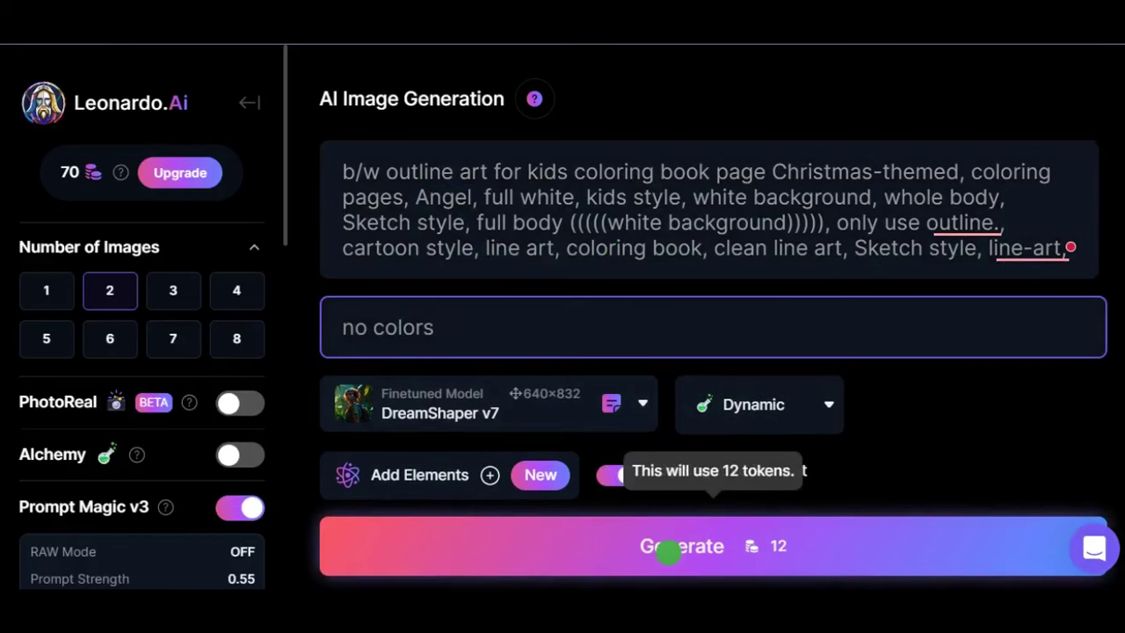
left_click(926, 545)
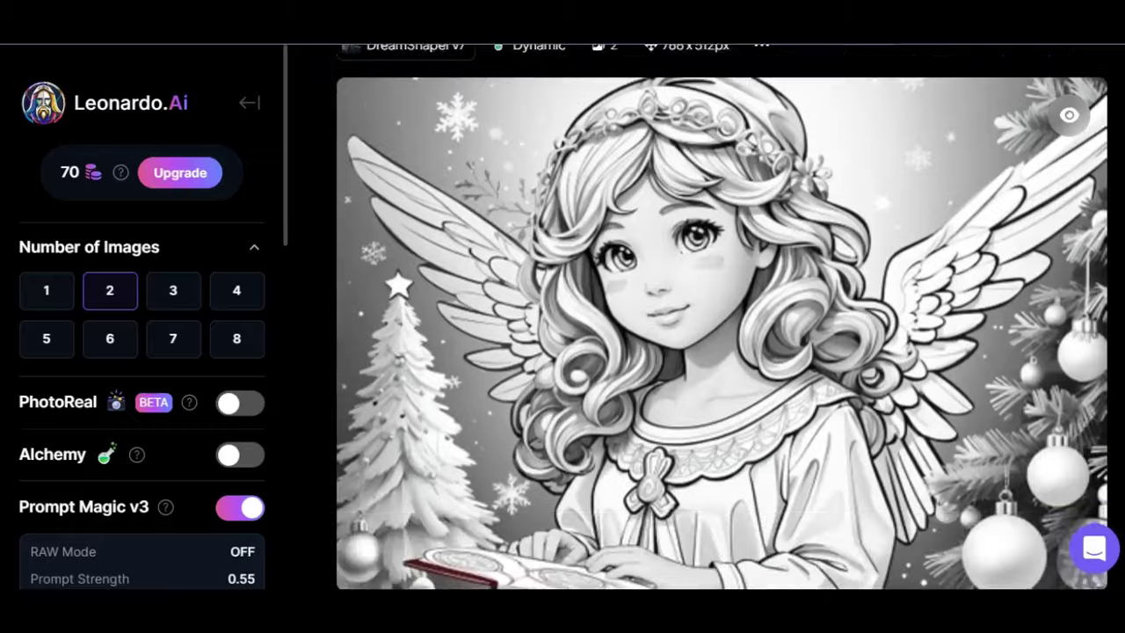
left_click(547, 331)
left_click(918, 337)
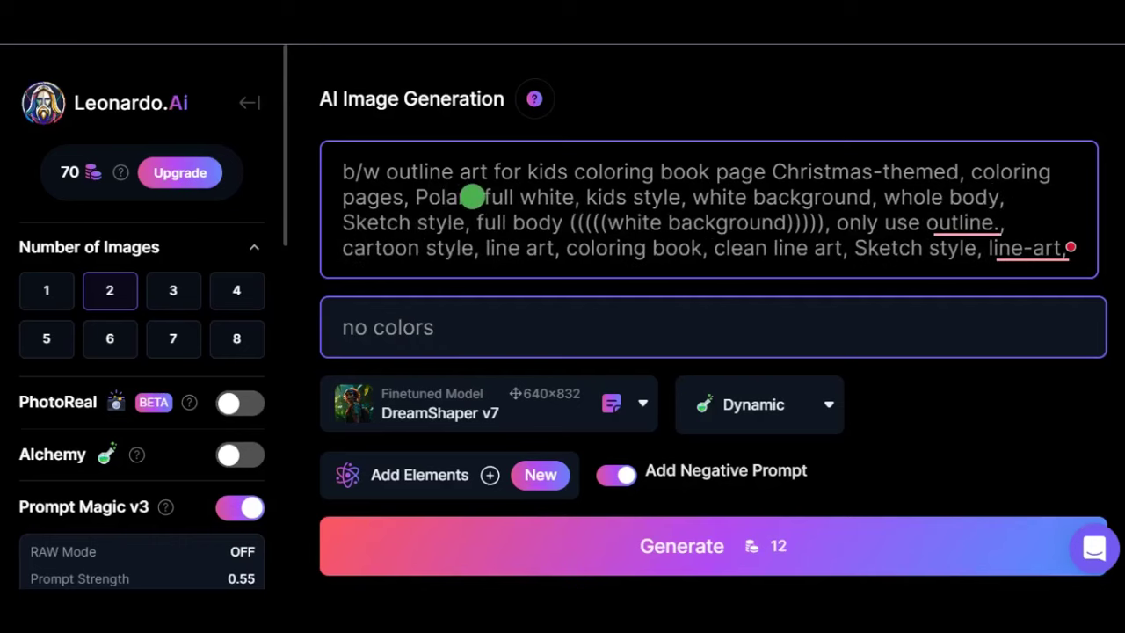
Step: Generate polar bear coloring pages and browse them full-size before closing the viewer
type("bear, full white, kids style, white background, whole body,")
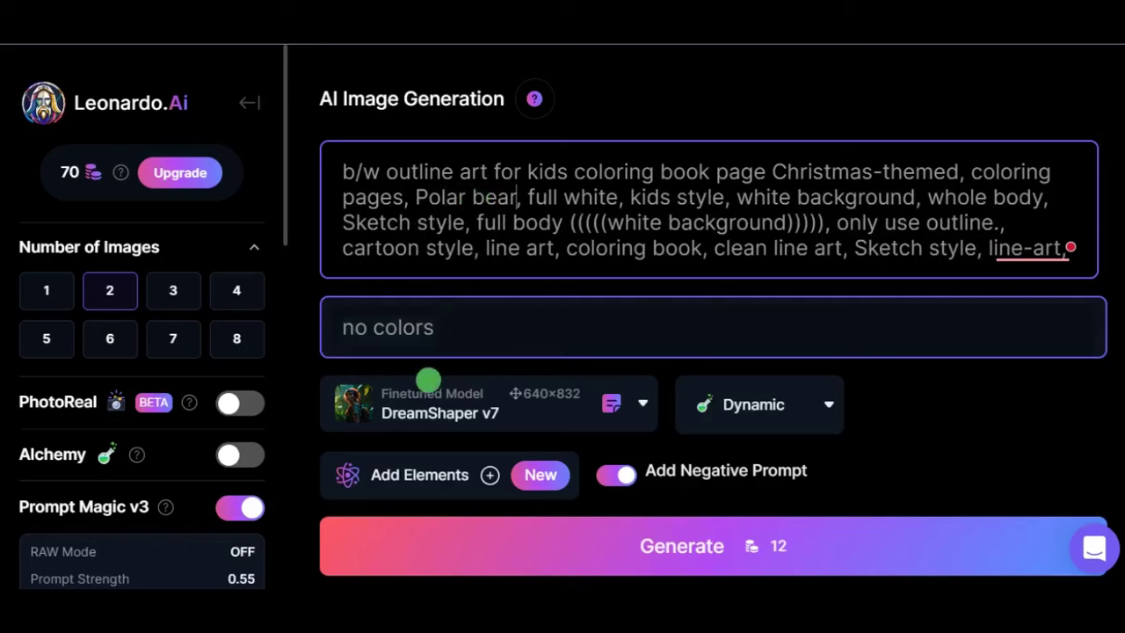
left_click(586, 545)
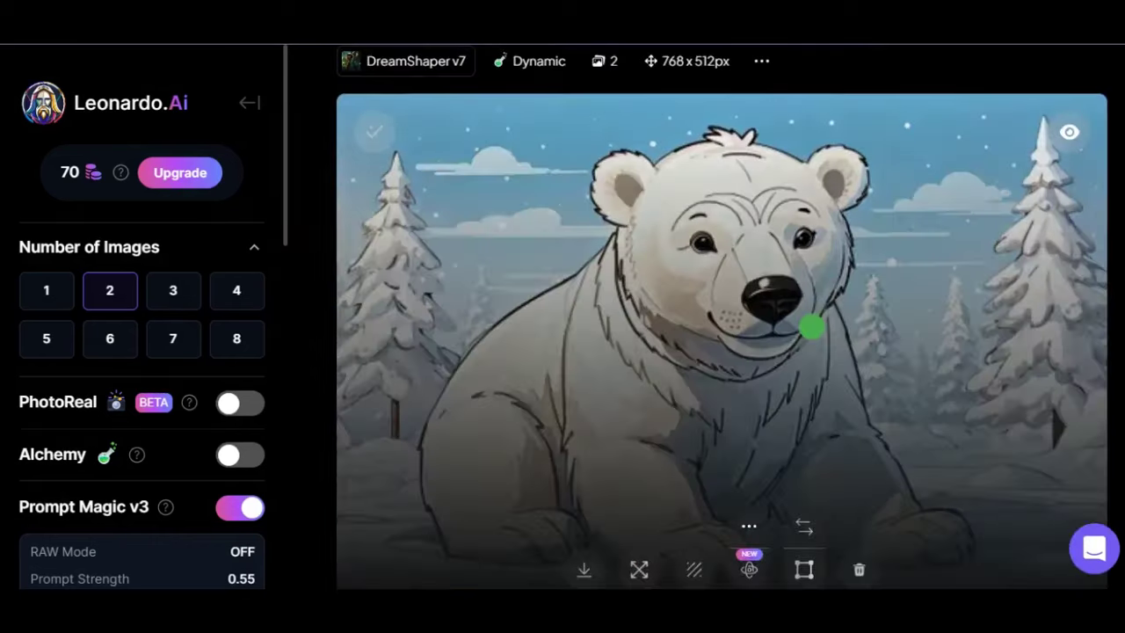
left_click(812, 325)
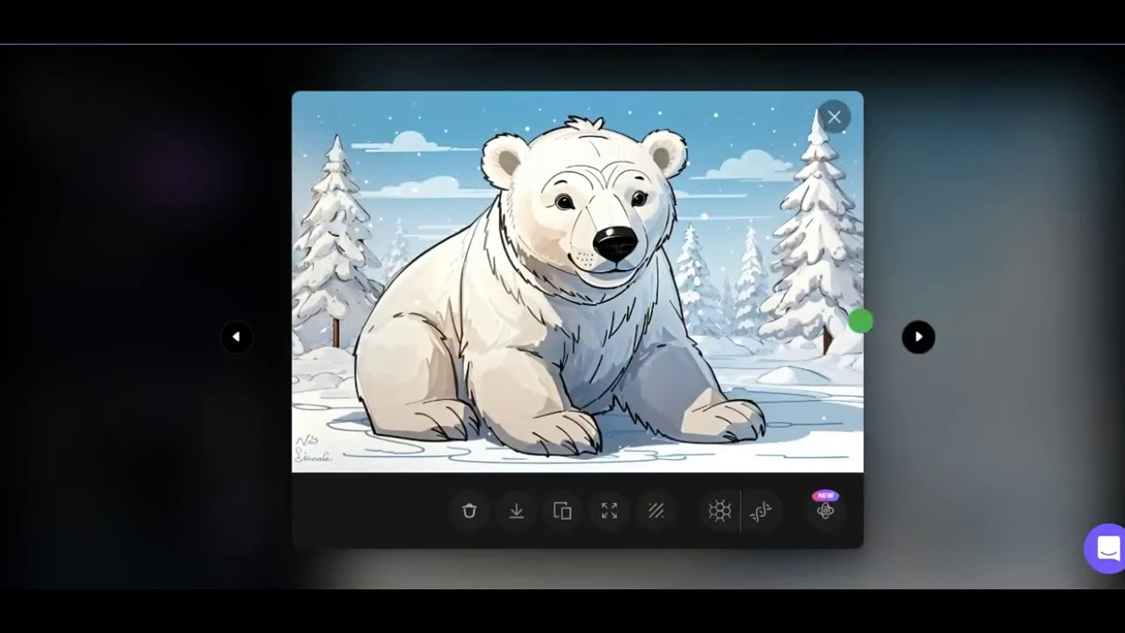
left_click(919, 336)
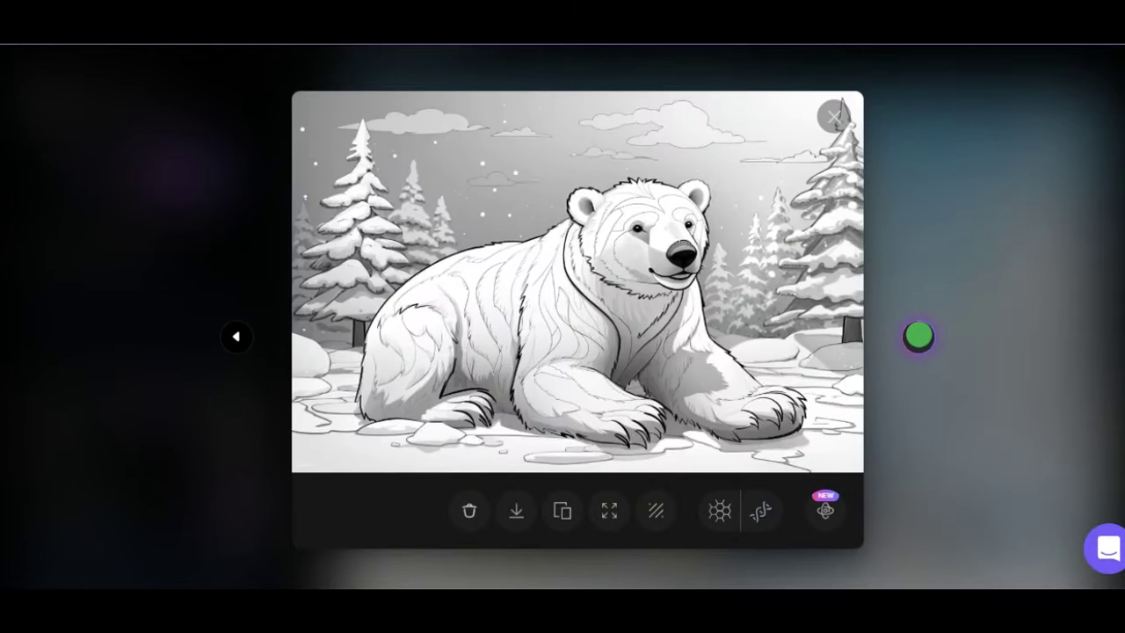
left_click(935, 182)
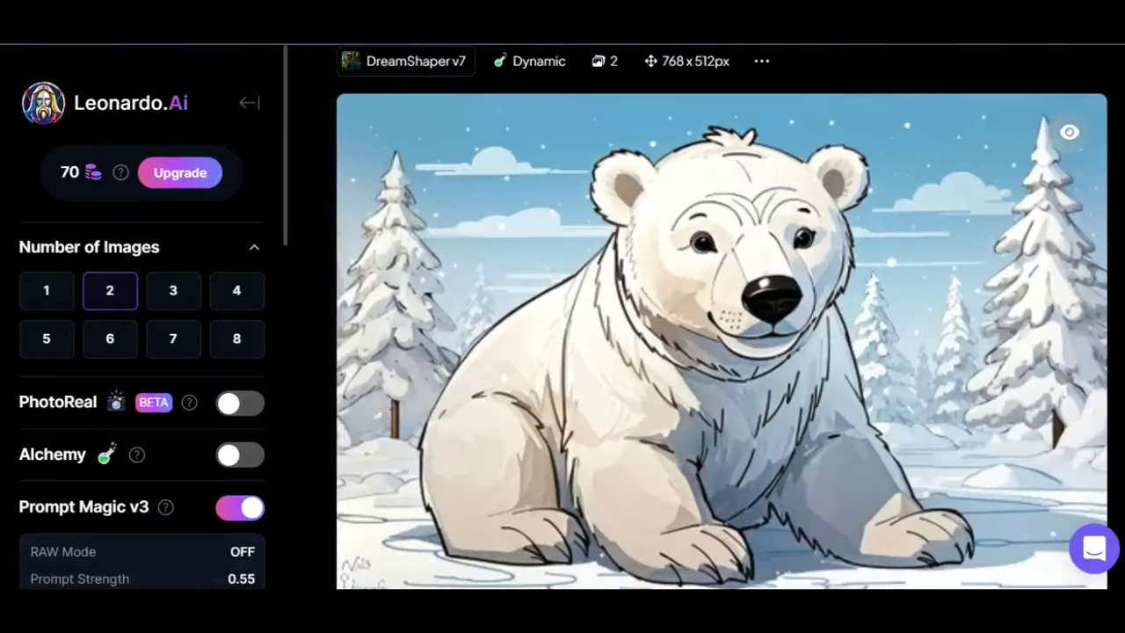
Step: Scroll down the feed and browse the Santa images at full size
scroll(723, 341, "down", 15)
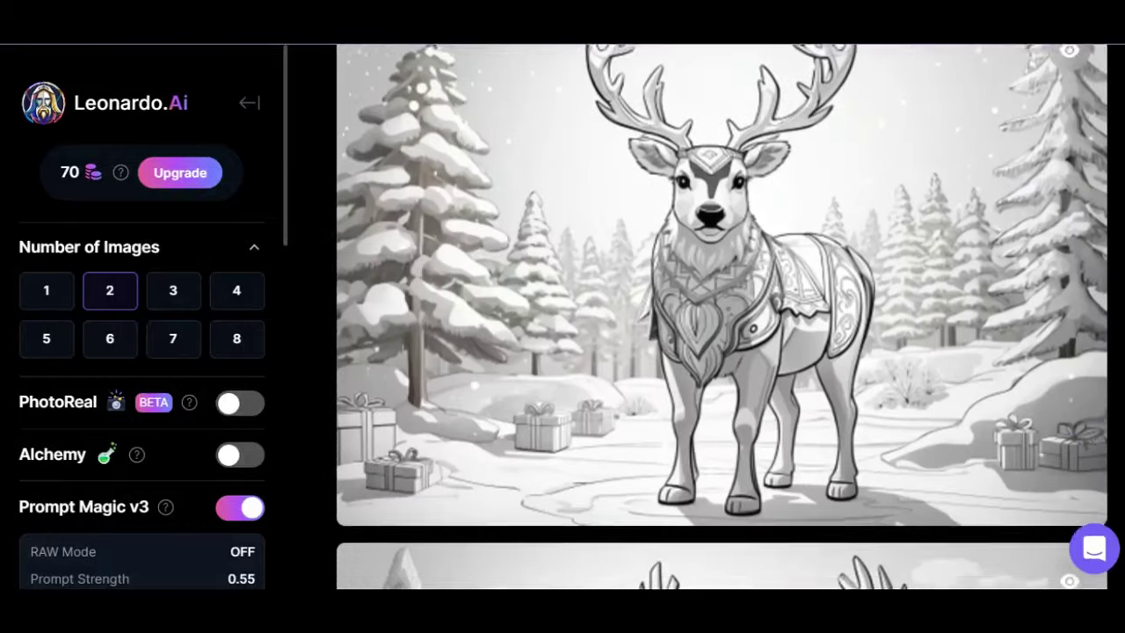
scroll(722, 317, "down", 10)
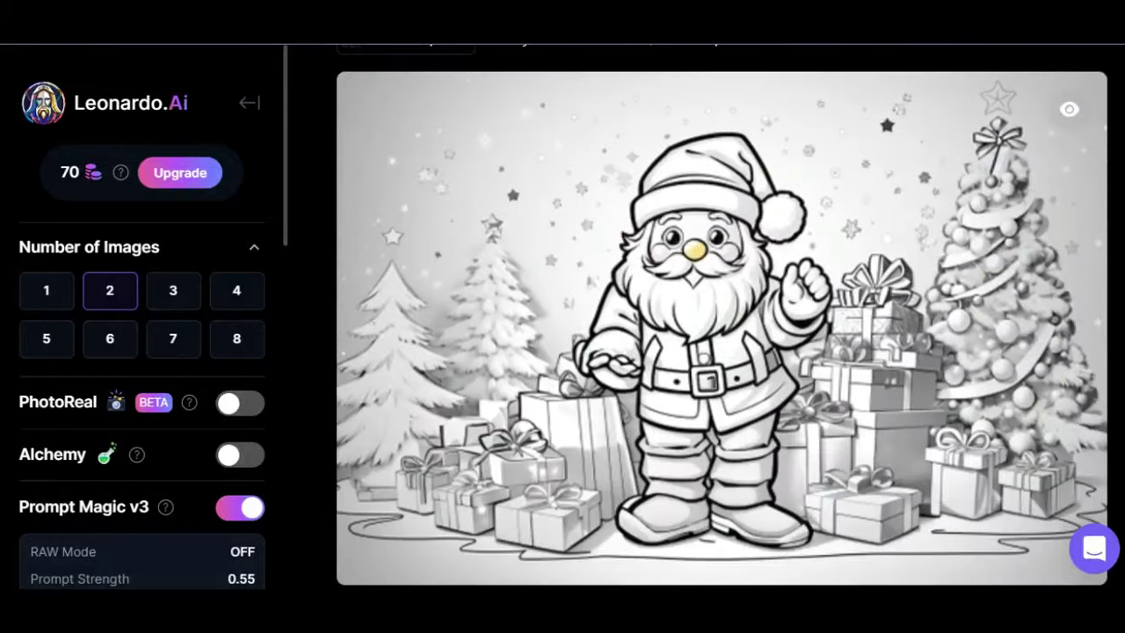
left_click(852, 372)
left_click(918, 337)
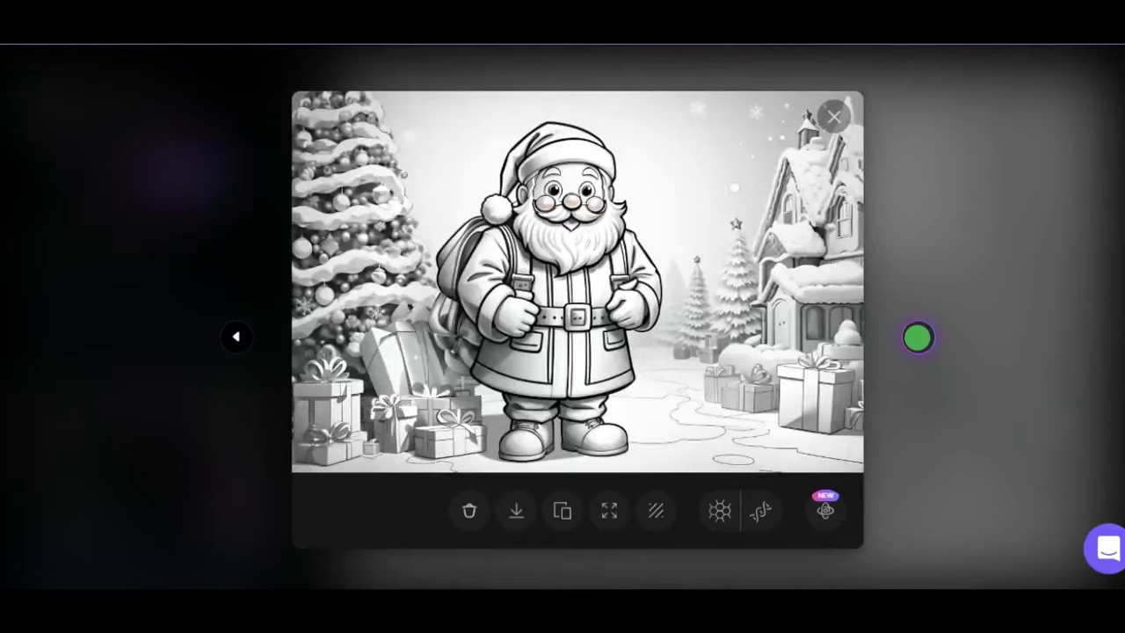
left_click(919, 143)
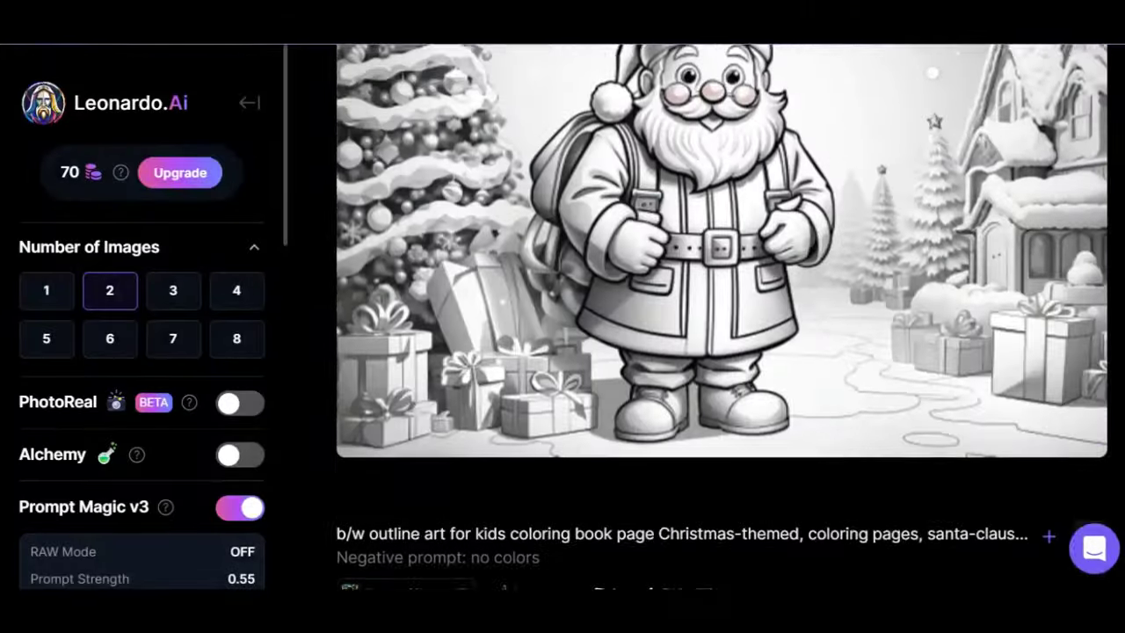
Step: Enlarge the Santa images further down the feed, then the angel image
scroll(723, 318, "down", 5)
left_click(816, 322)
left_click(917, 337)
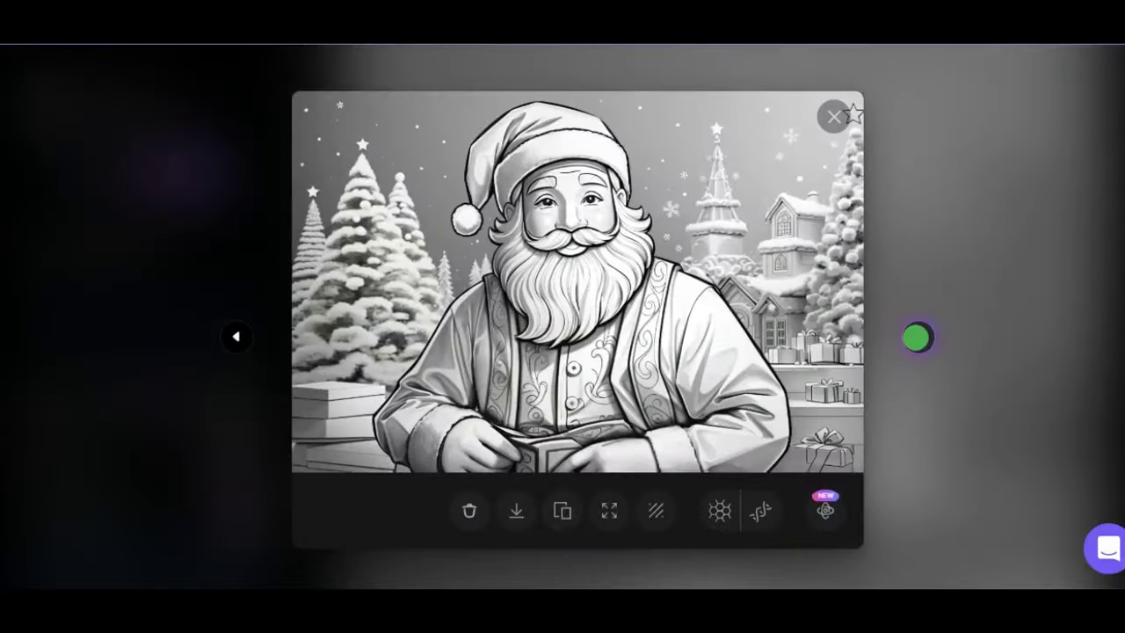
left_click(835, 116)
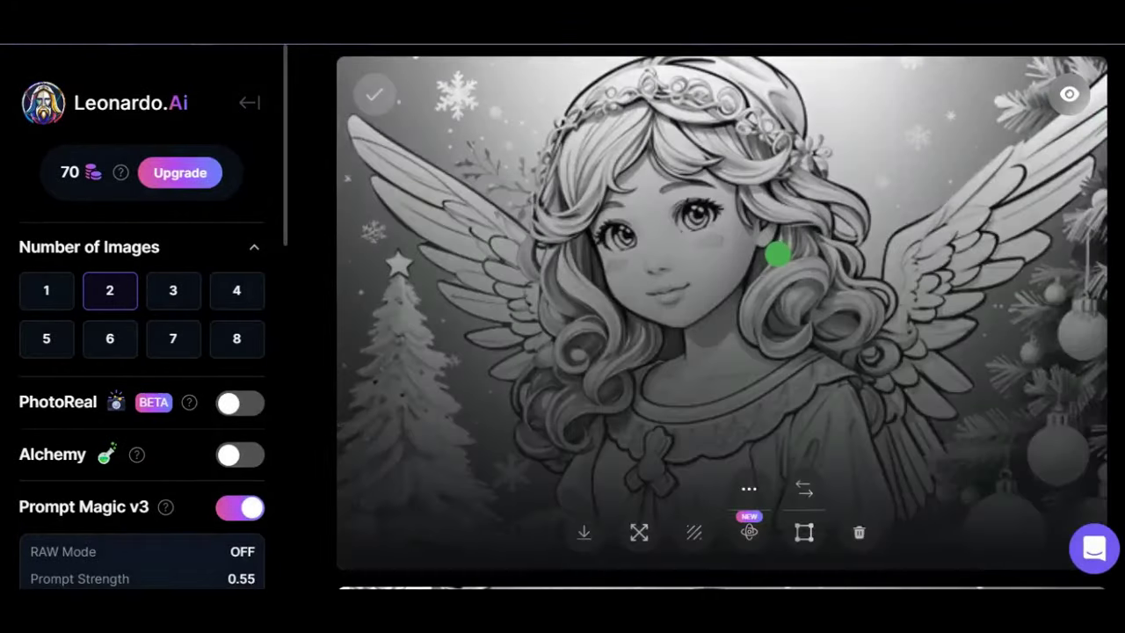
left_click(779, 252)
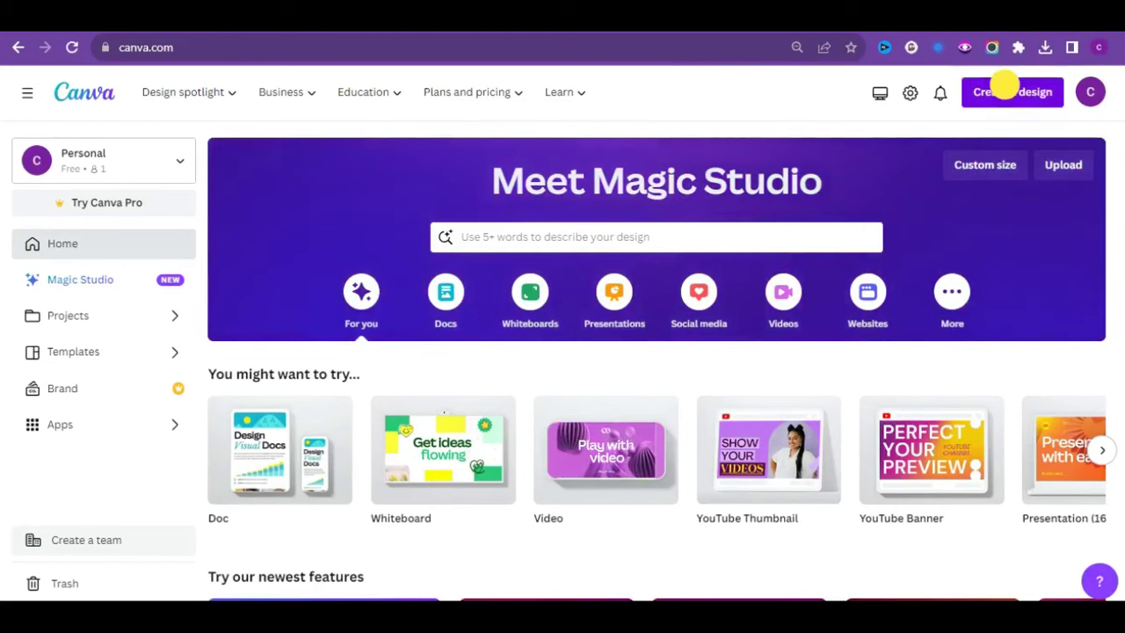
Step: Create a custom-size blank design 8.5 inches wide by 11 inches tall
left_click(1003, 84)
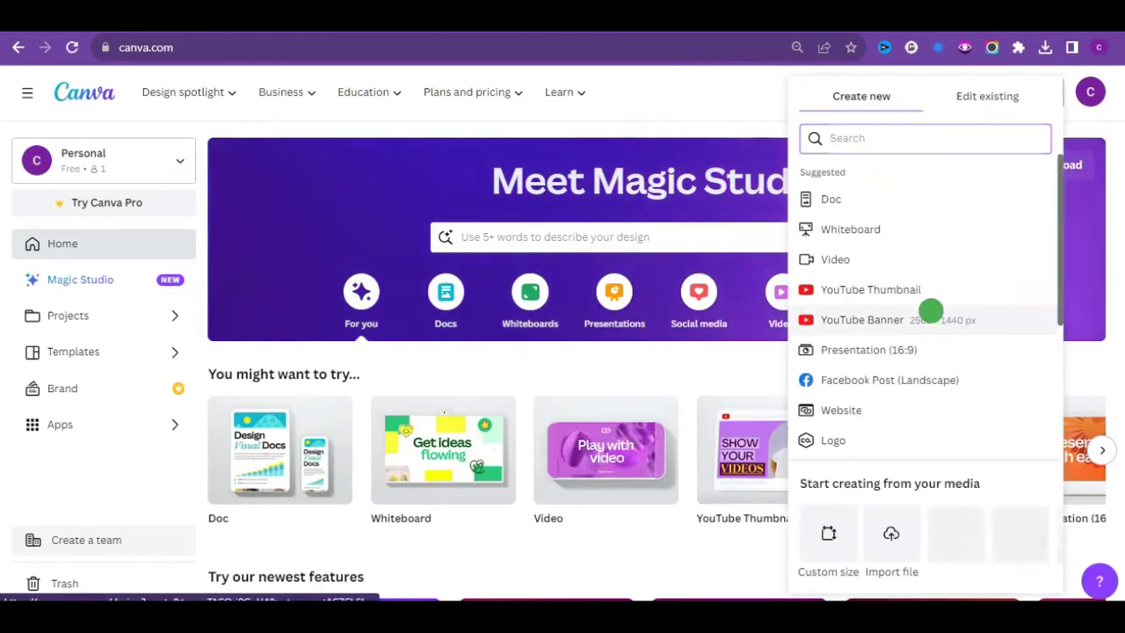
left_click(824, 536)
left_click(830, 245)
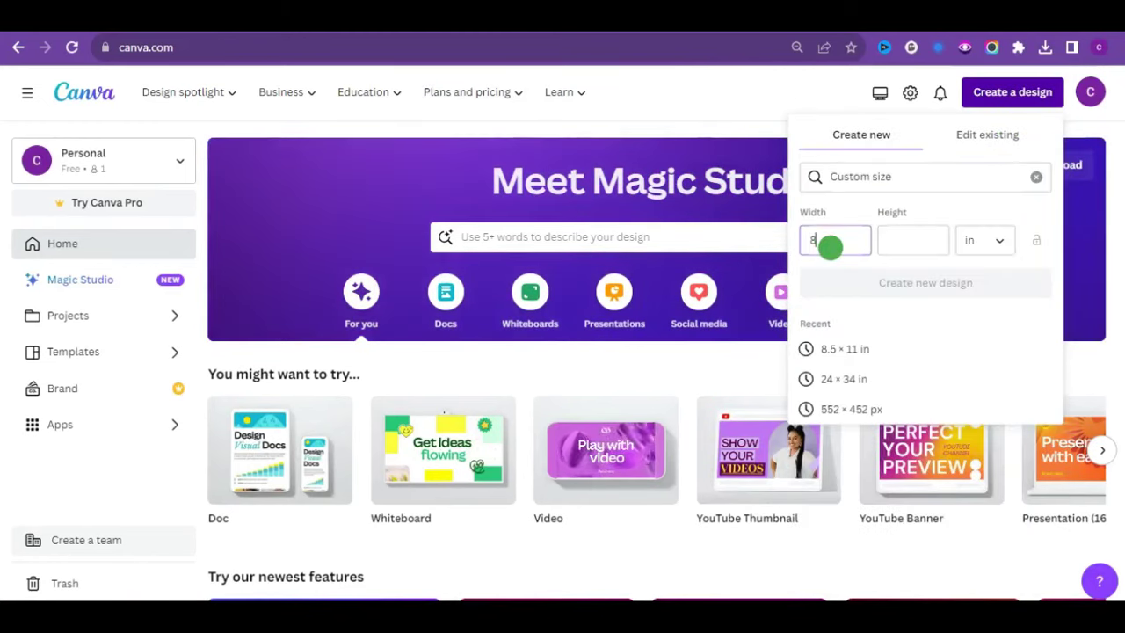
type("8.5")
key("BackSpace")
key("BackSpace")
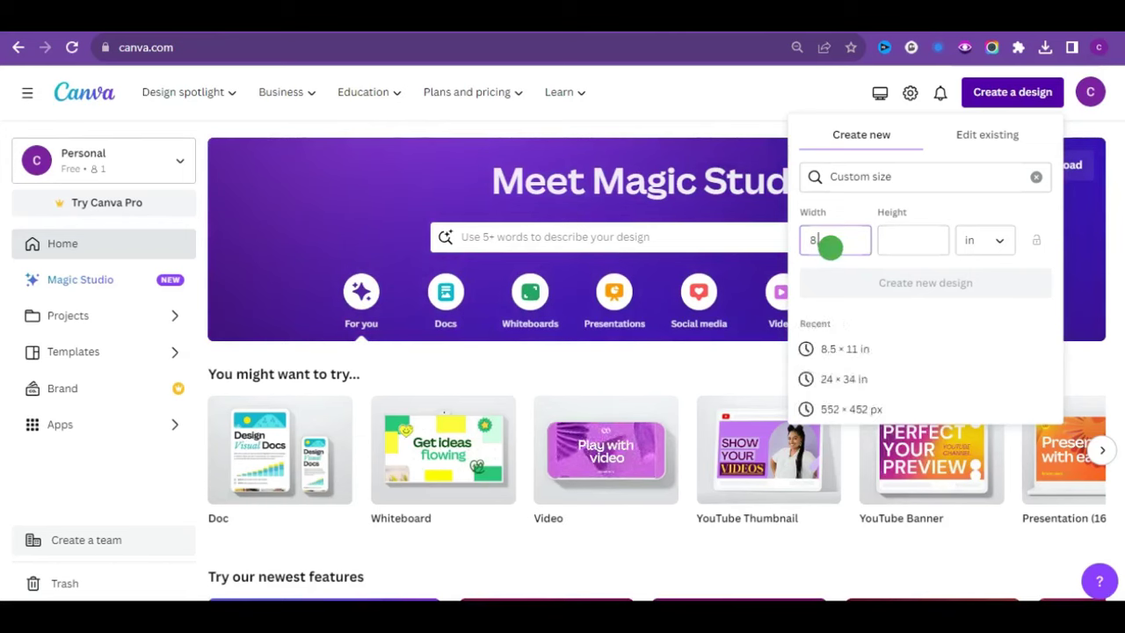
type(".5")
left_click(903, 240)
type("11")
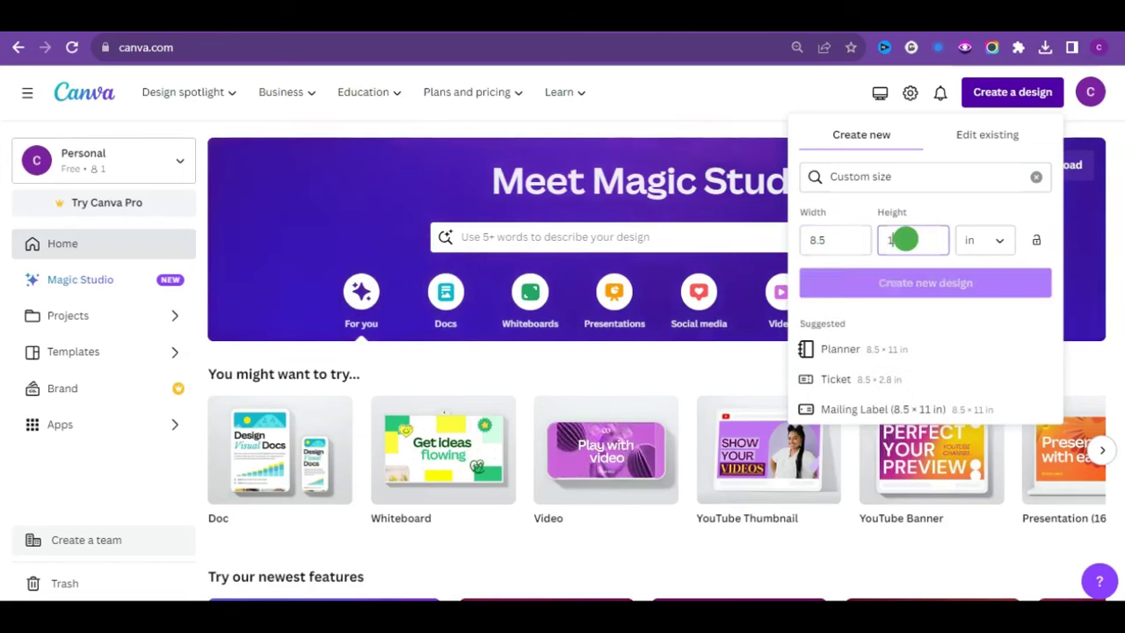
left_click(891, 280)
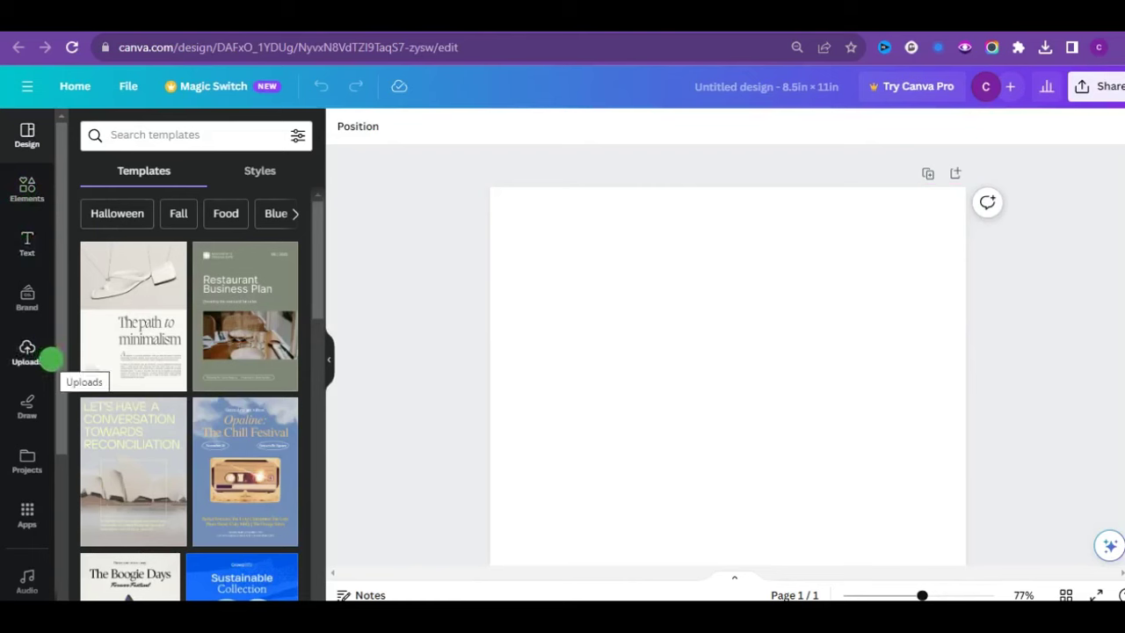
Step: Show the uploaded images and duplicate the blank page until the design has seven pages
left_click(25, 350)
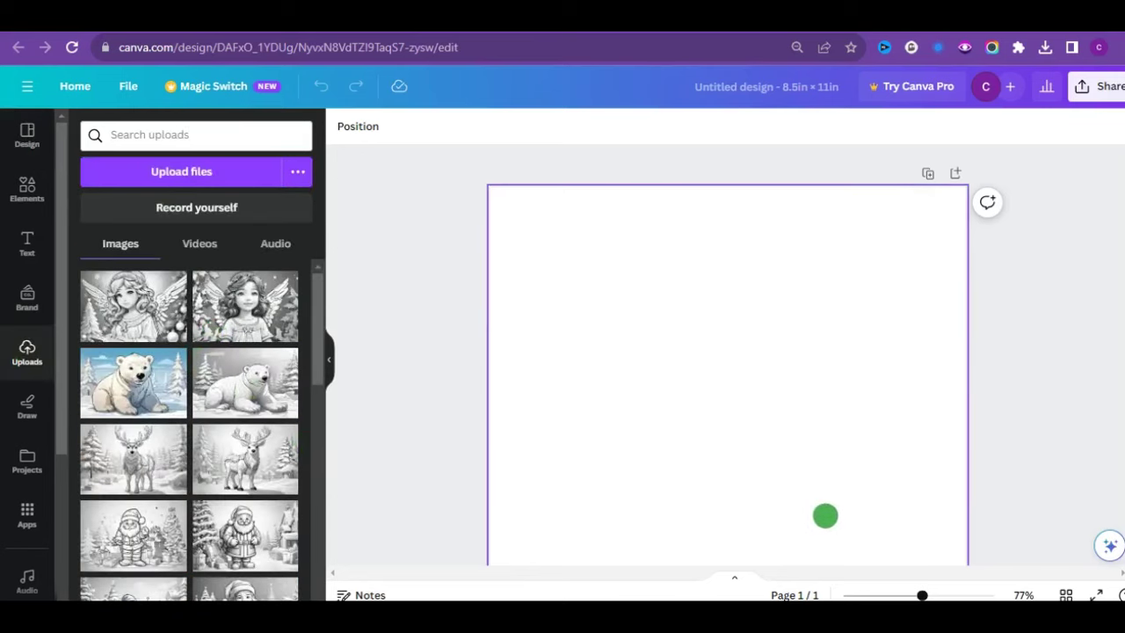
left_click(929, 170)
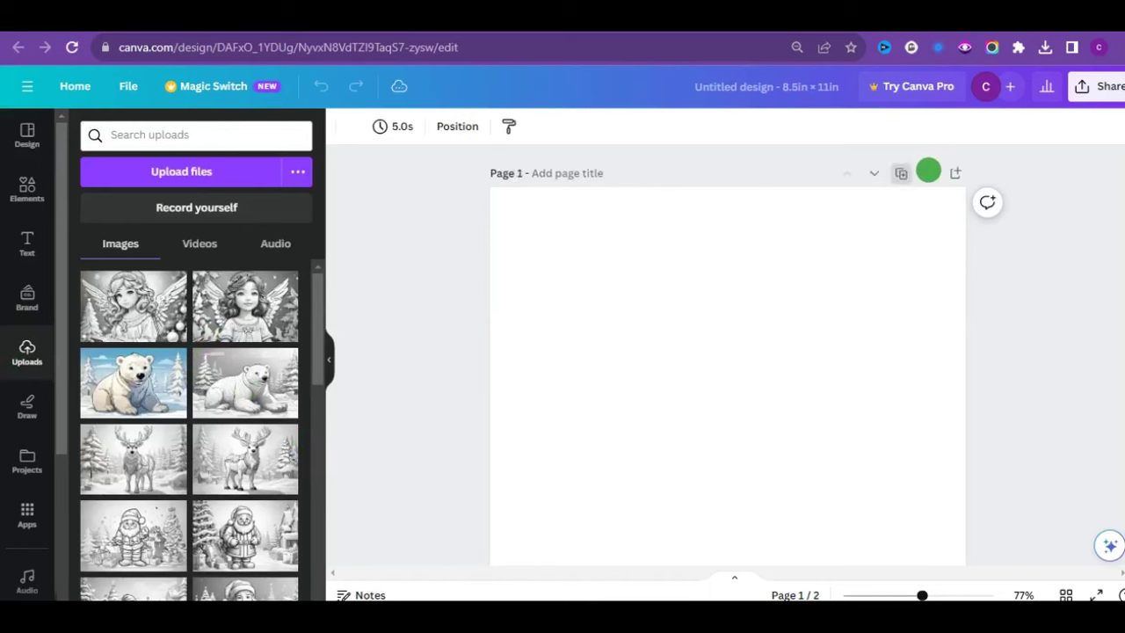
left_click(907, 171)
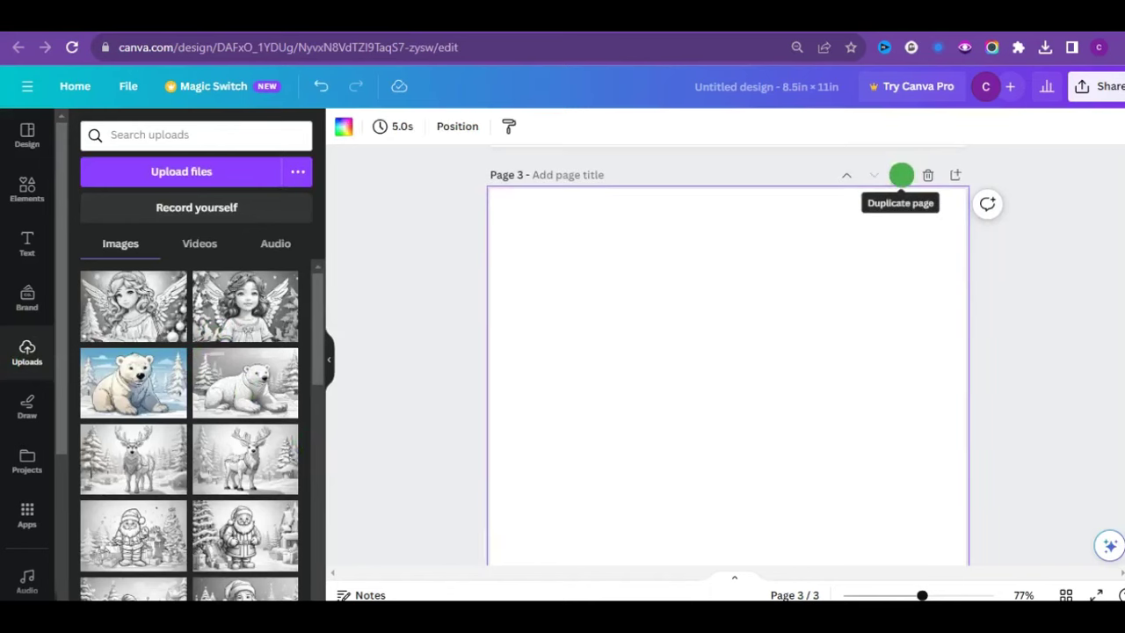
left_click(902, 173)
left_click(900, 174)
left_click(901, 175)
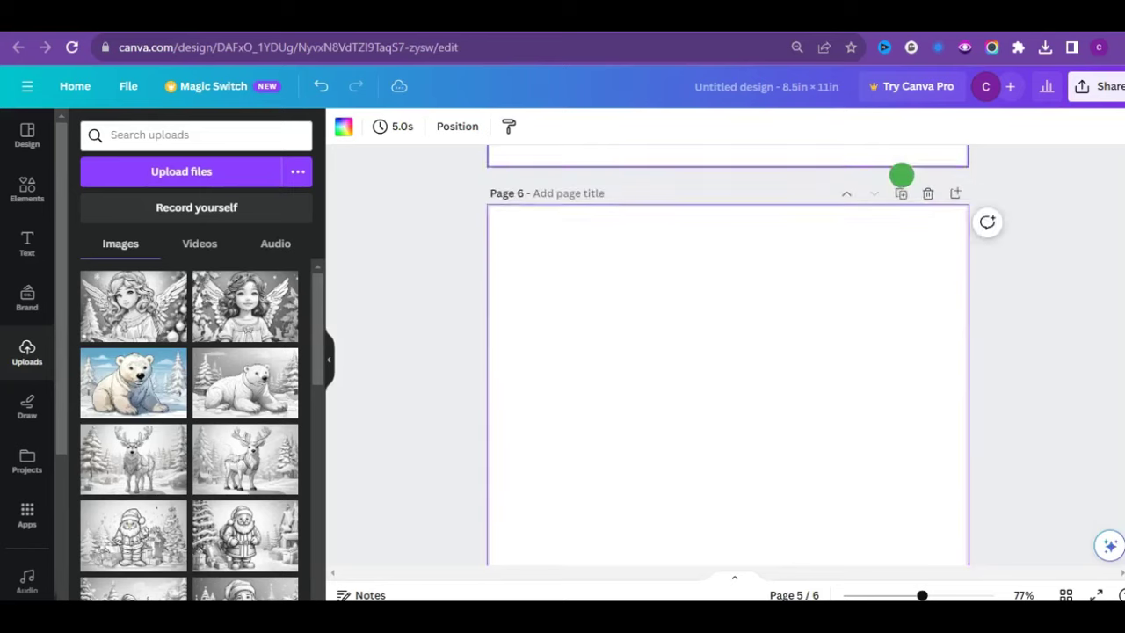
left_click(900, 175)
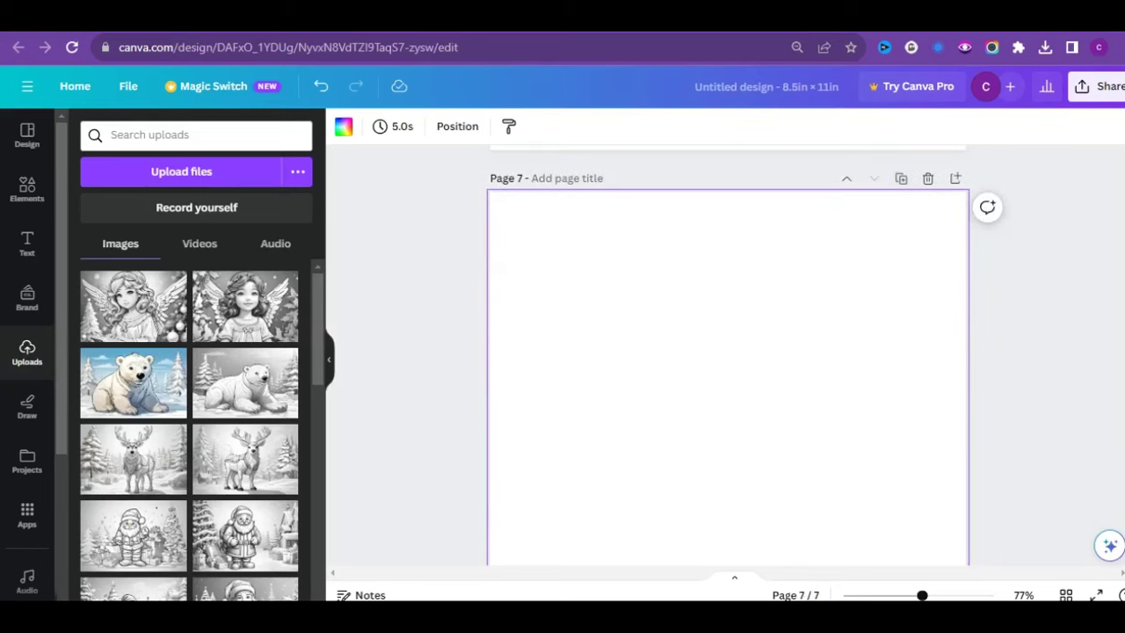
scroll(728, 351, "up", 20)
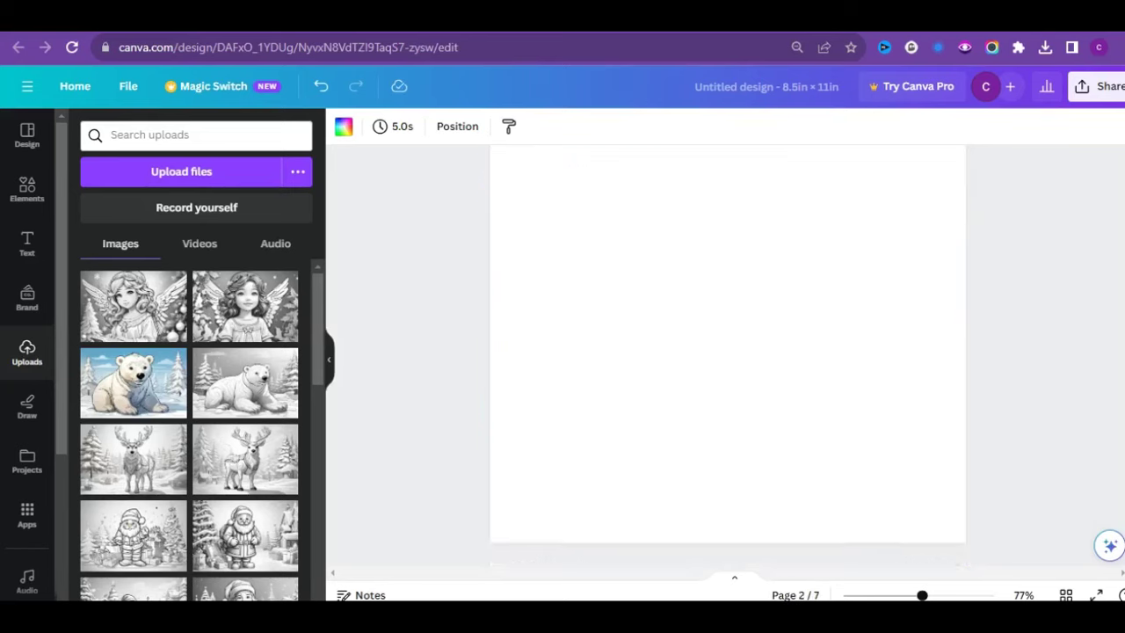
Step: Select page 1, then scroll the ChatGPT replies down to the dedication and coloring tips
left_click(627, 296)
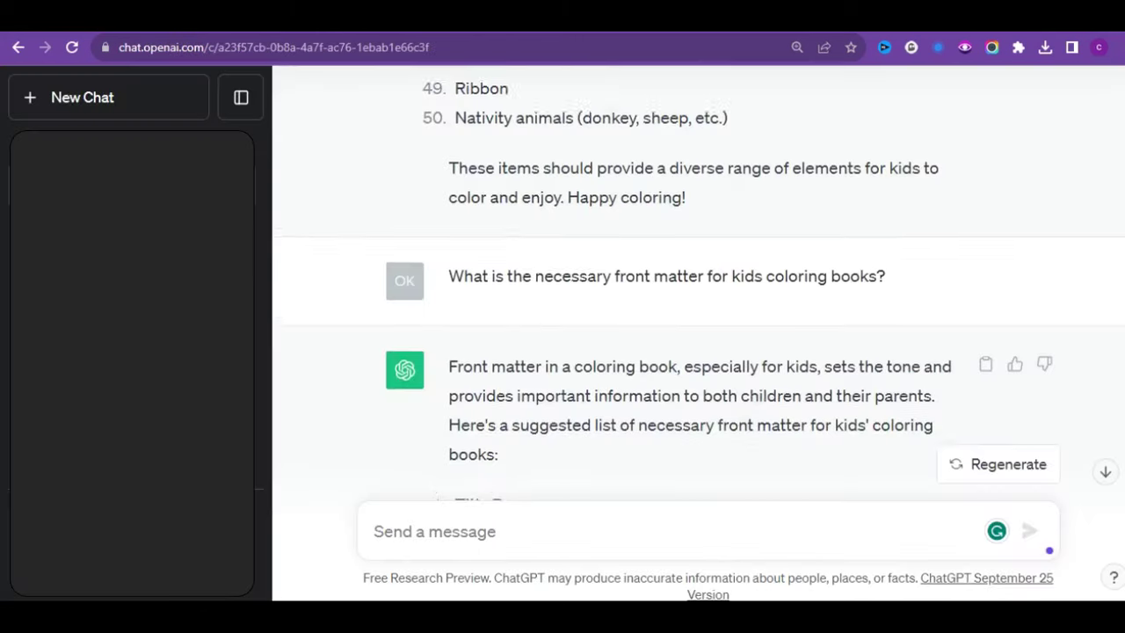
scroll(703, 281, "down", 3)
scroll(719, 282, "down", 3)
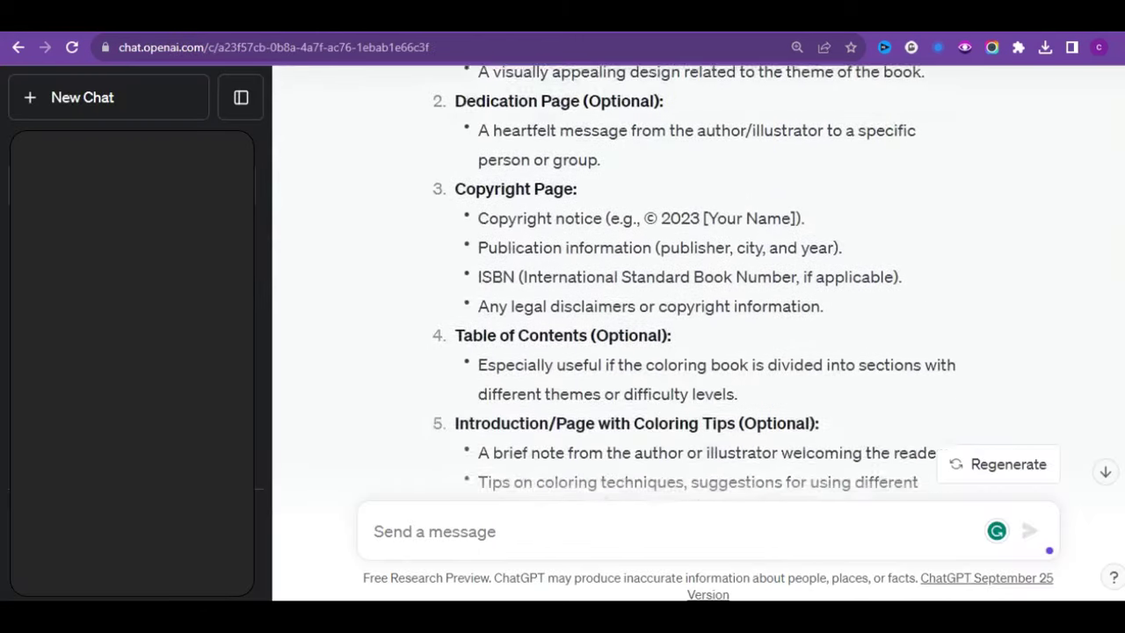
scroll(703, 281, "down", 5)
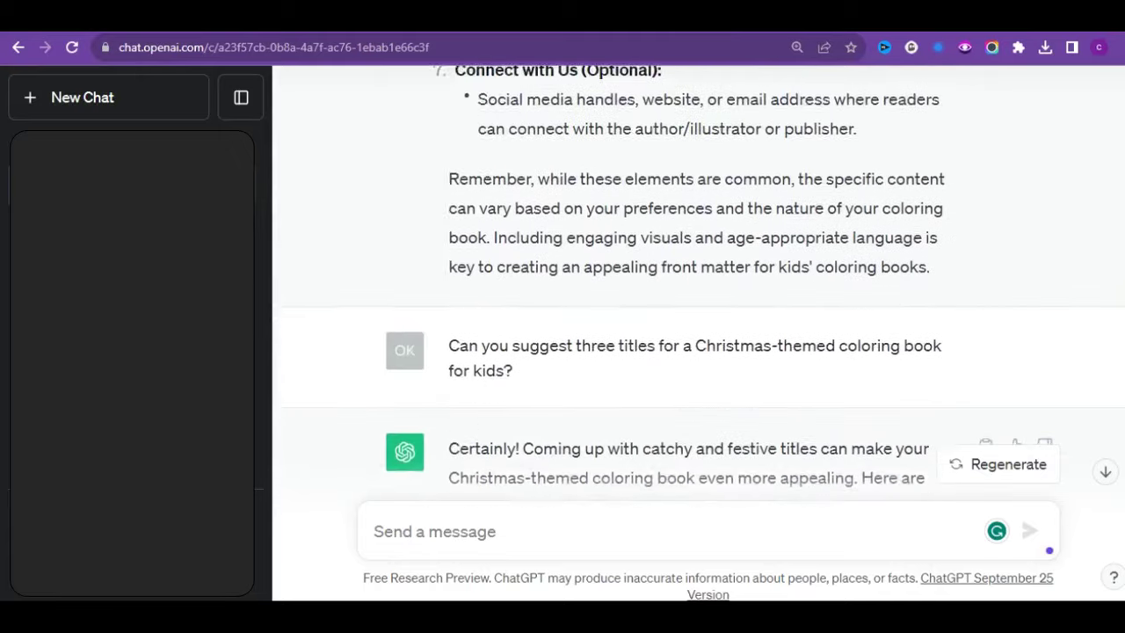
scroll(703, 281, "down", 4)
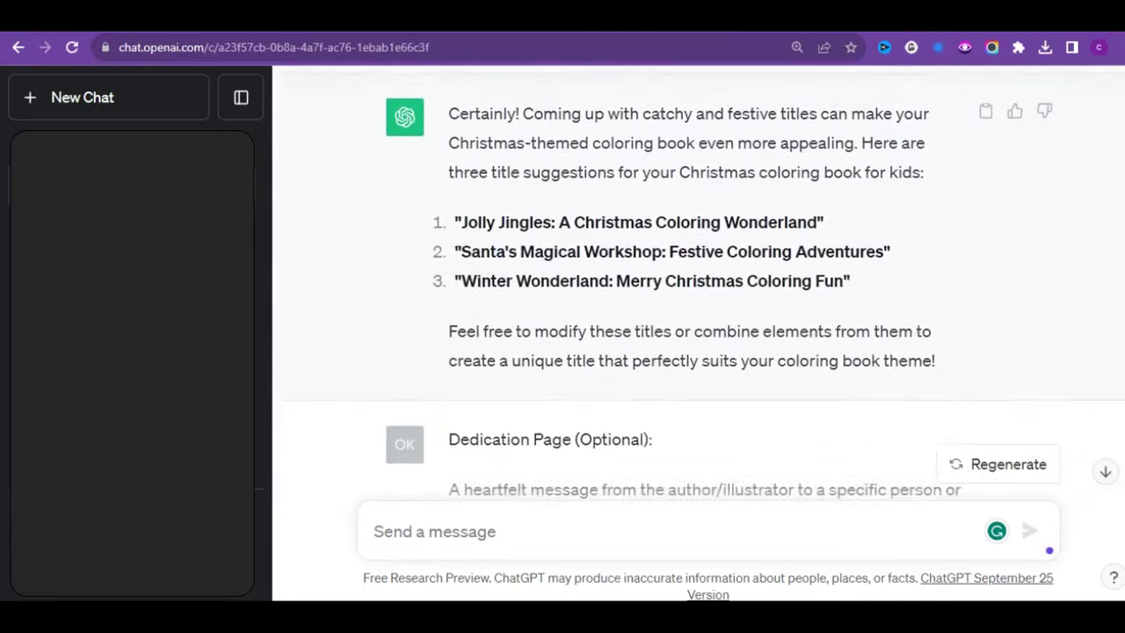
scroll(704, 281, "down", 2)
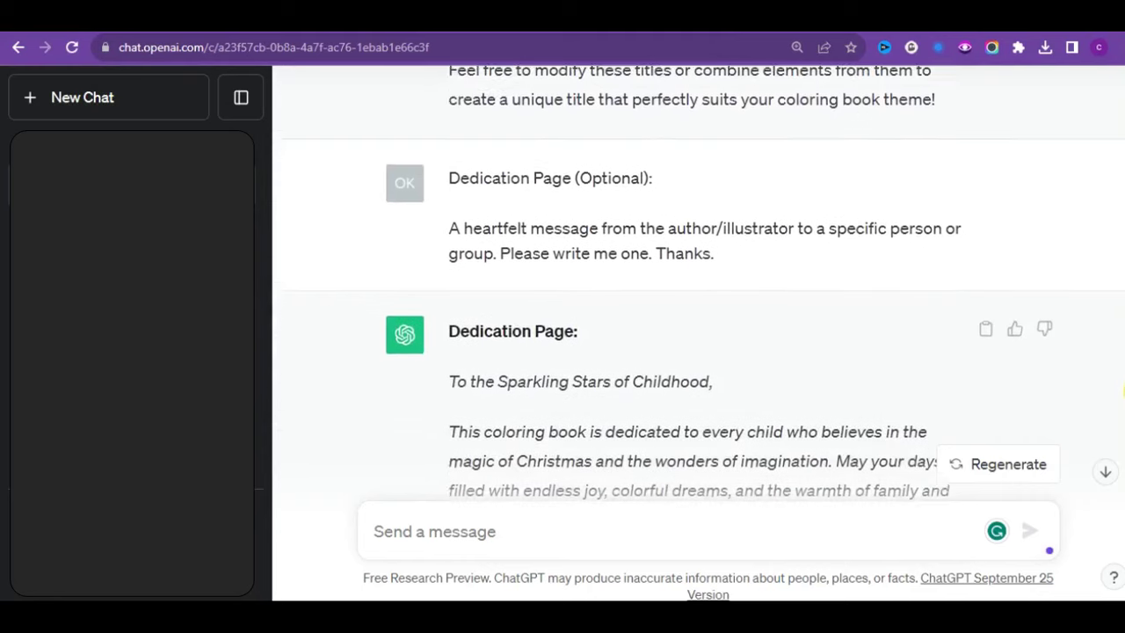
scroll(703, 282, "down", 6)
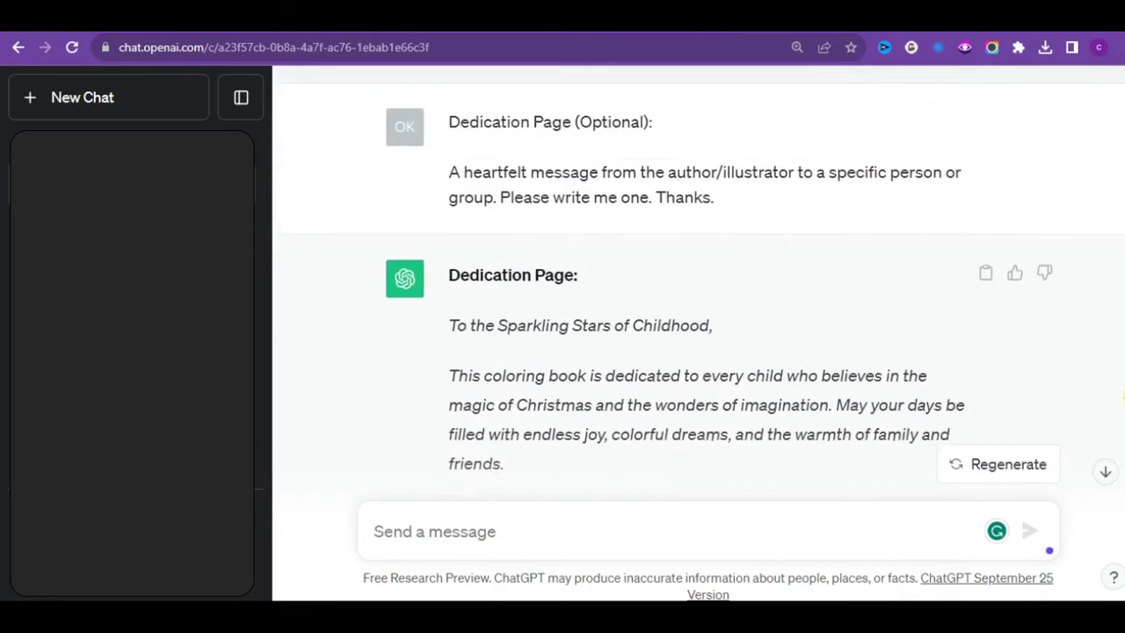
scroll(1124, 437, "down", 5)
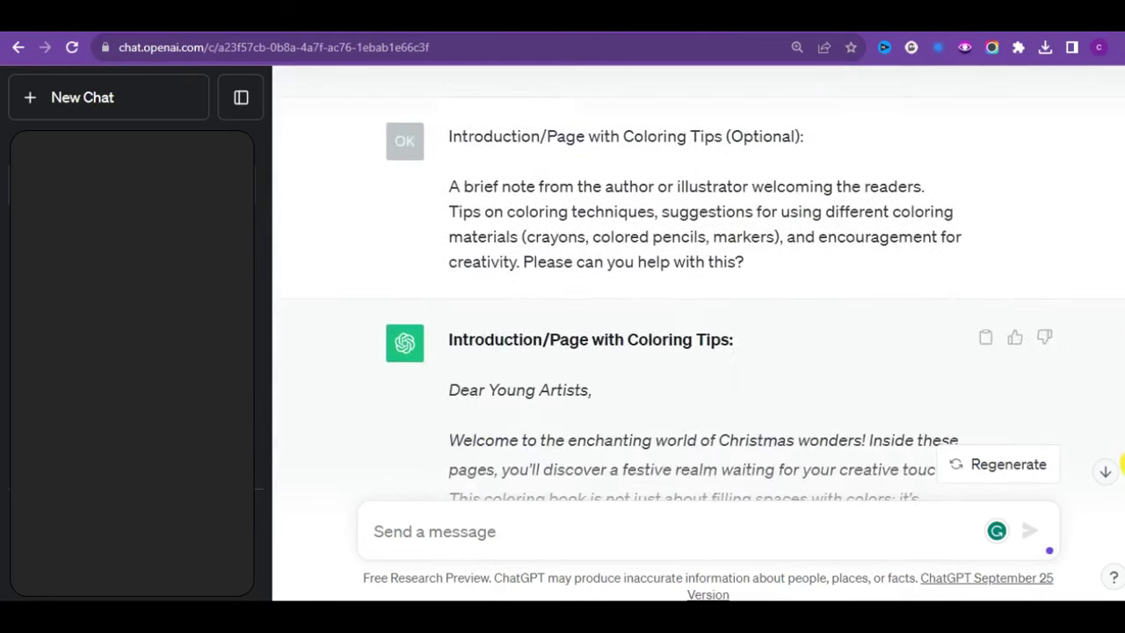
left_click_drag(1123, 472, 1122, 562)
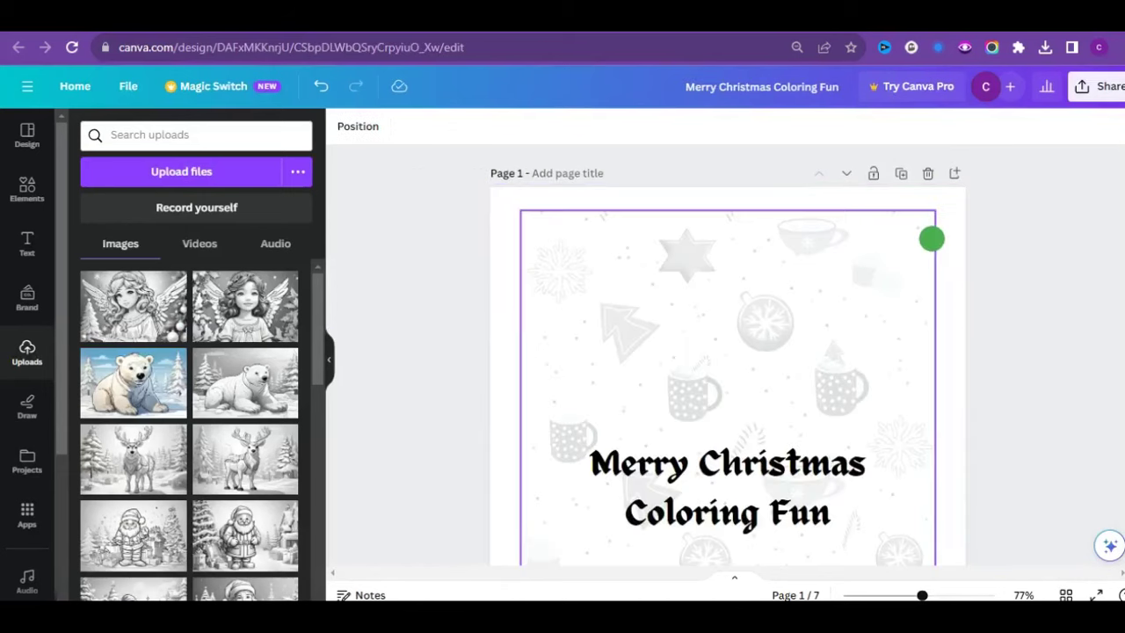
Step: Scroll down the design and select blank page 5
scroll(728, 351, "down", 5)
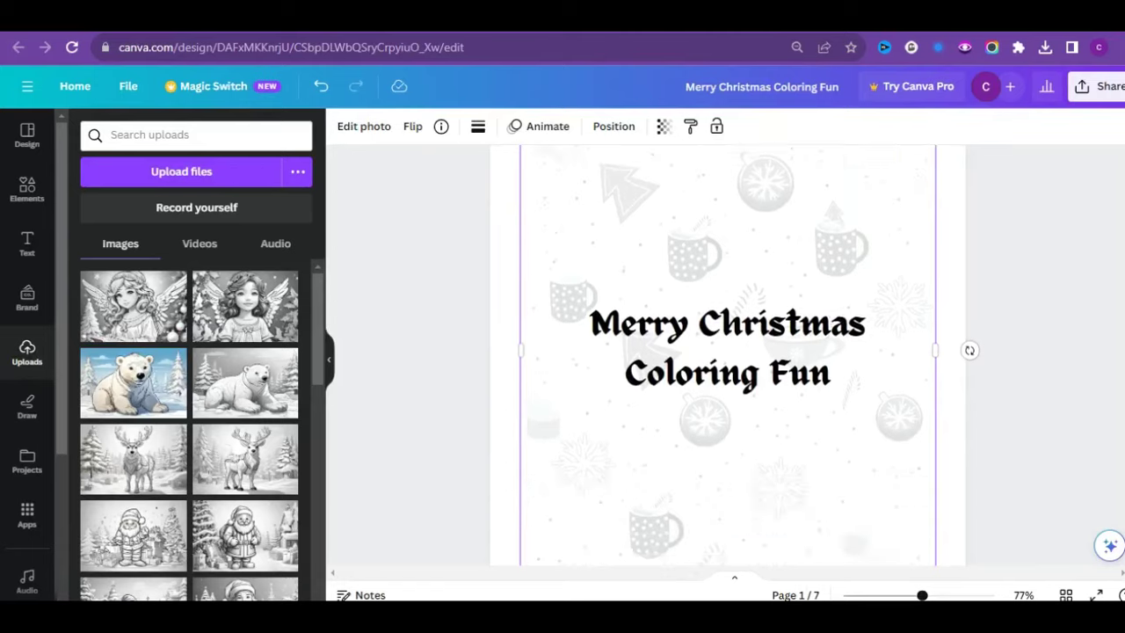
scroll(1122, 295, "down", 6)
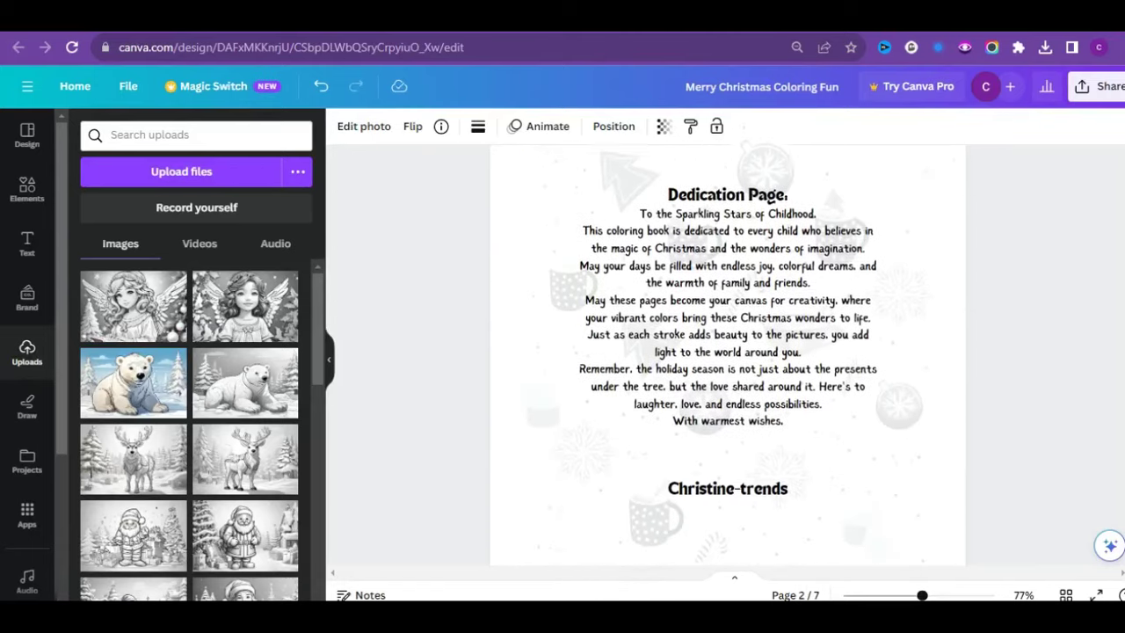
scroll(1122, 294, "down", 4)
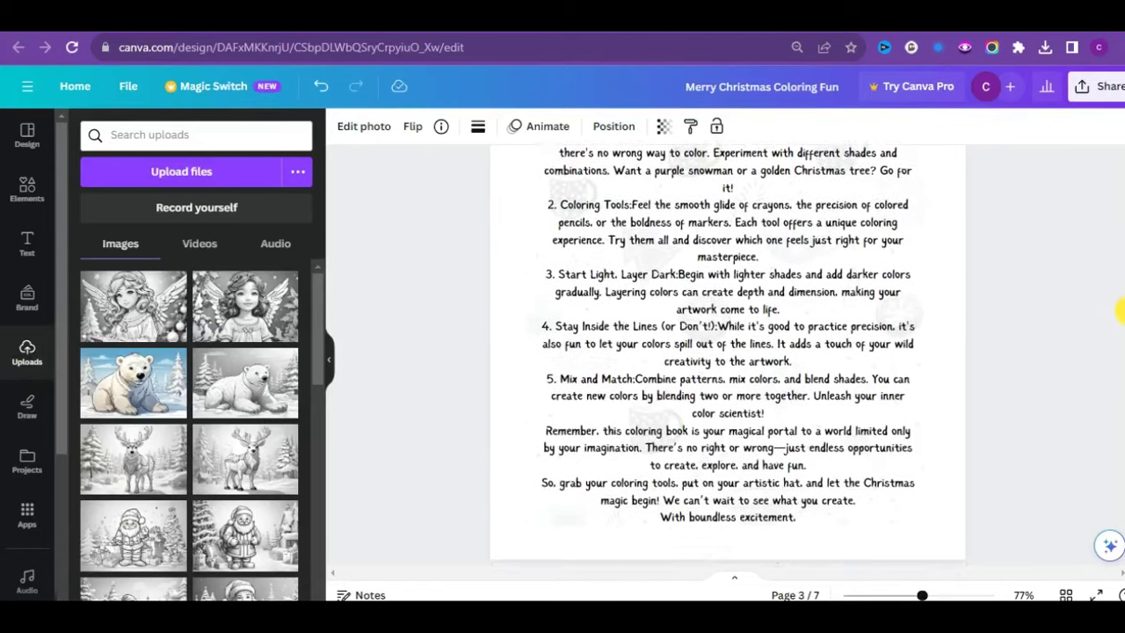
scroll(1119, 330, "down", 5)
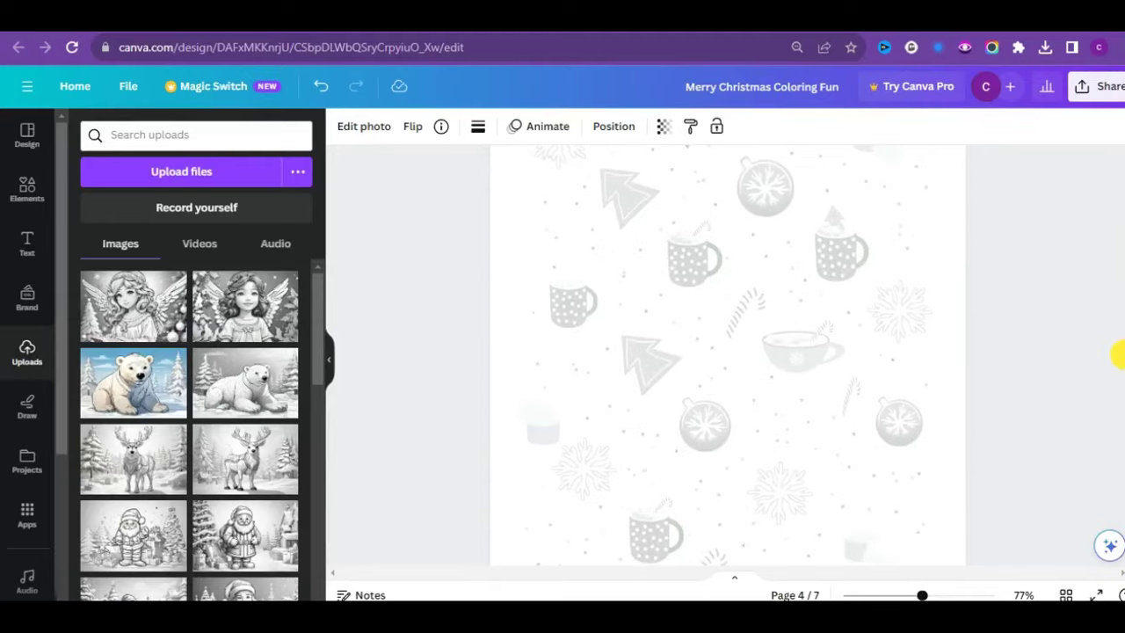
scroll(1115, 391, "down", 4)
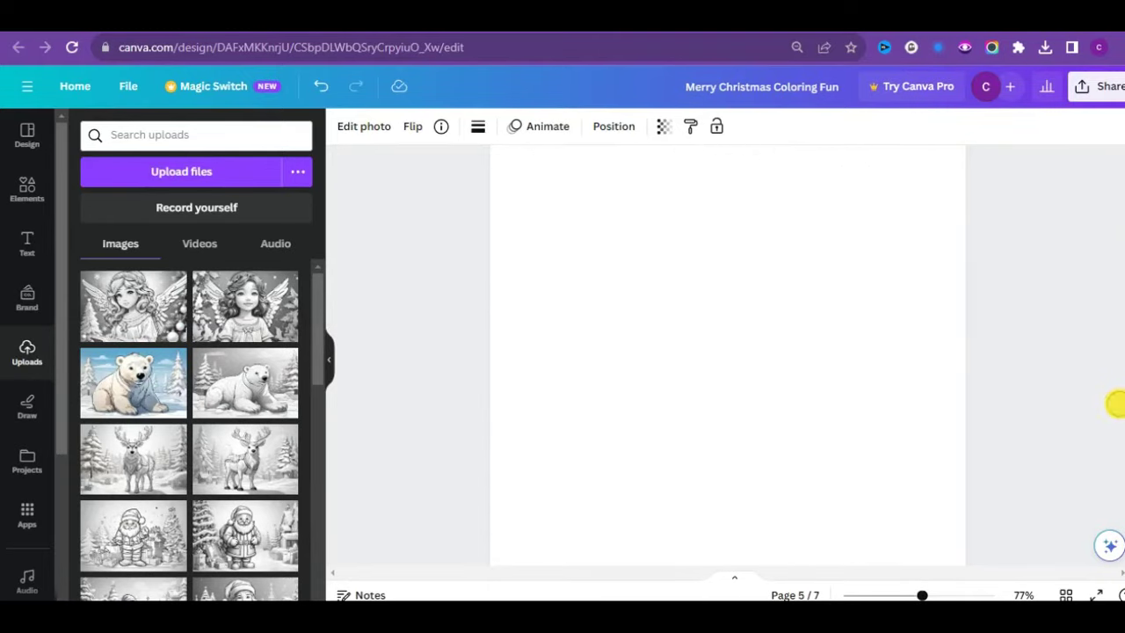
left_click(822, 380)
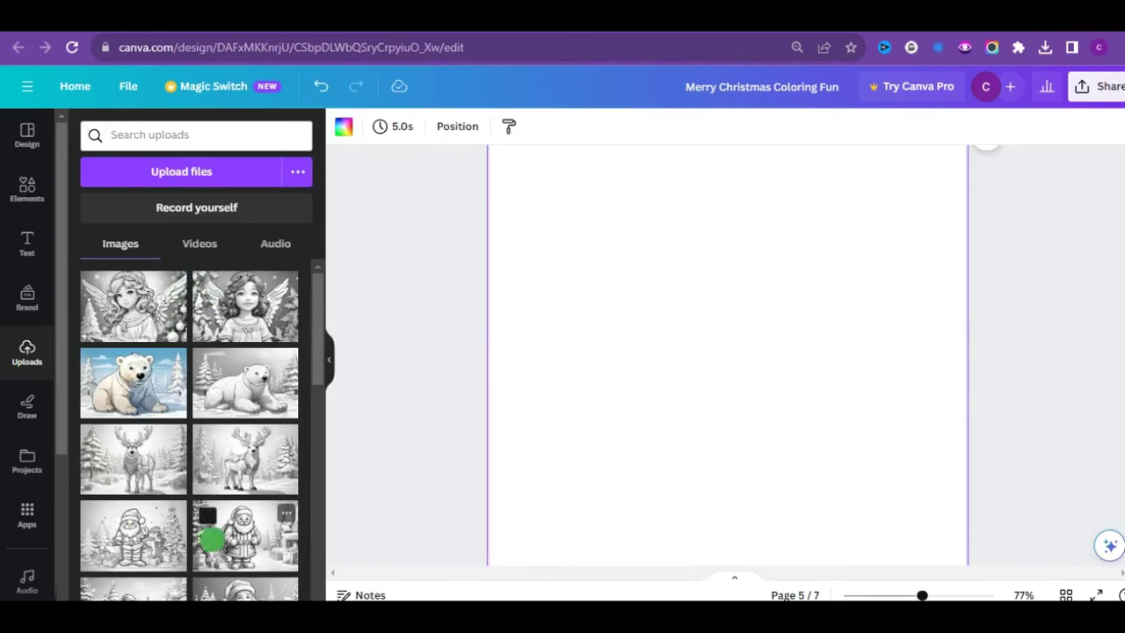
Step: Place the Santa drawing and stretch the Santas on pages 5 and 7 and the reindeer on page 11 to full page
left_click(234, 538)
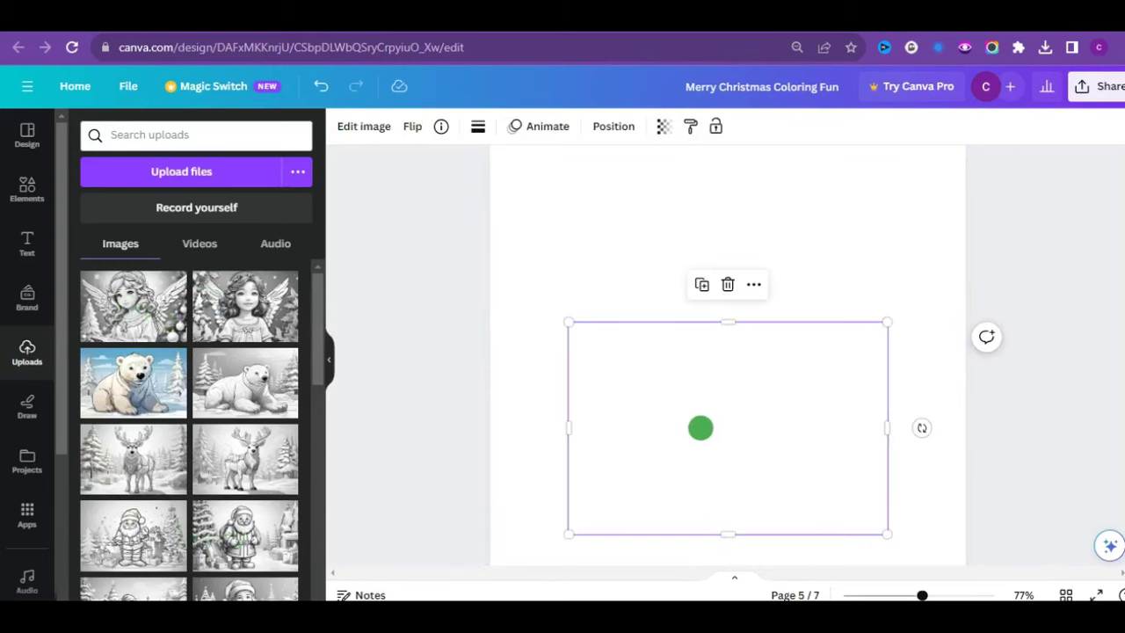
scroll(804, 327, "down", 4)
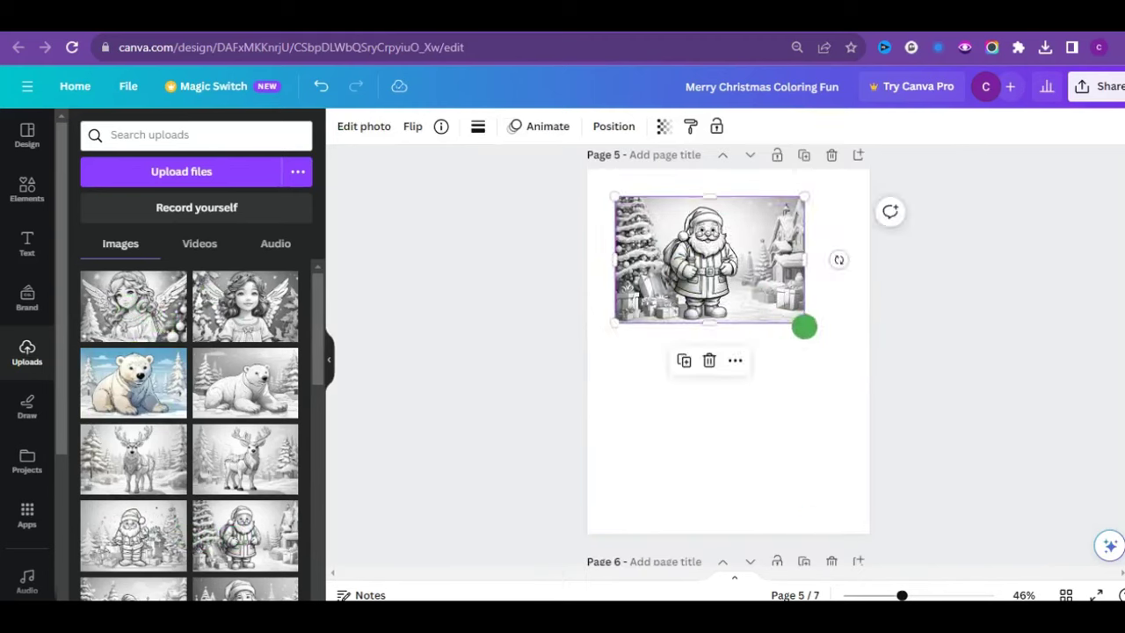
left_click_drag(754, 498, 729, 256)
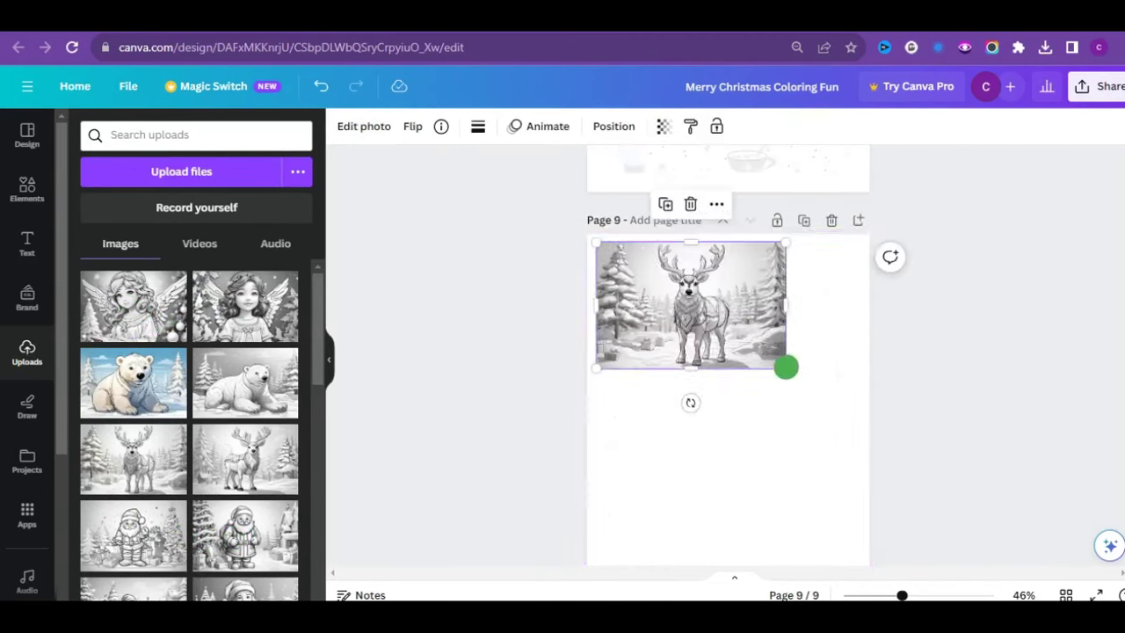
left_click_drag(786, 366, 853, 552)
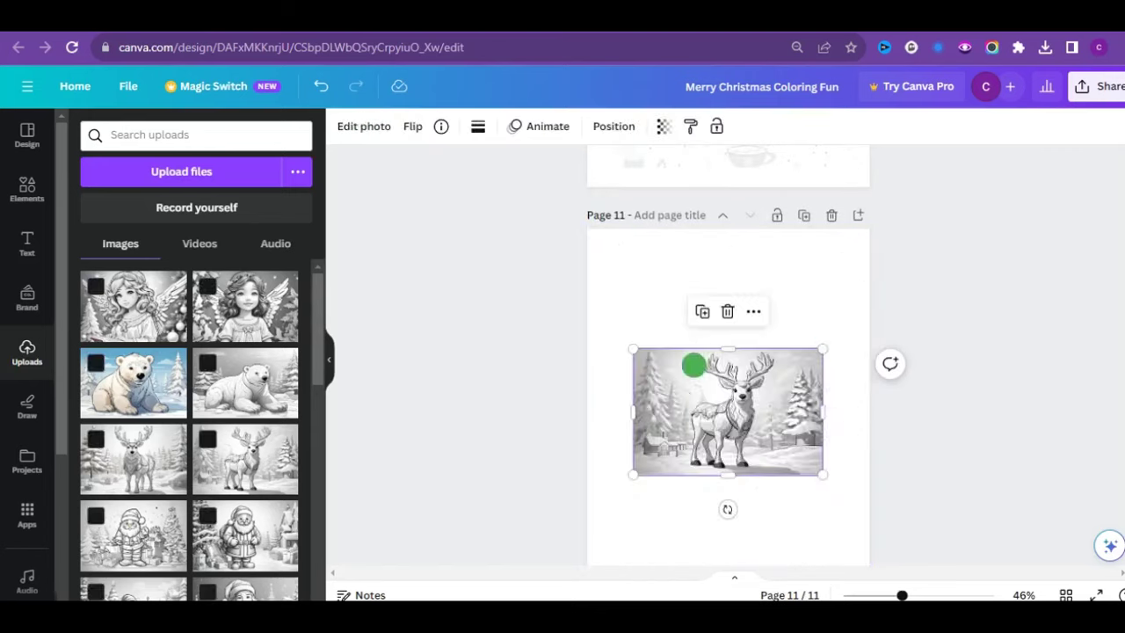
left_click_drag(824, 477, 791, 423)
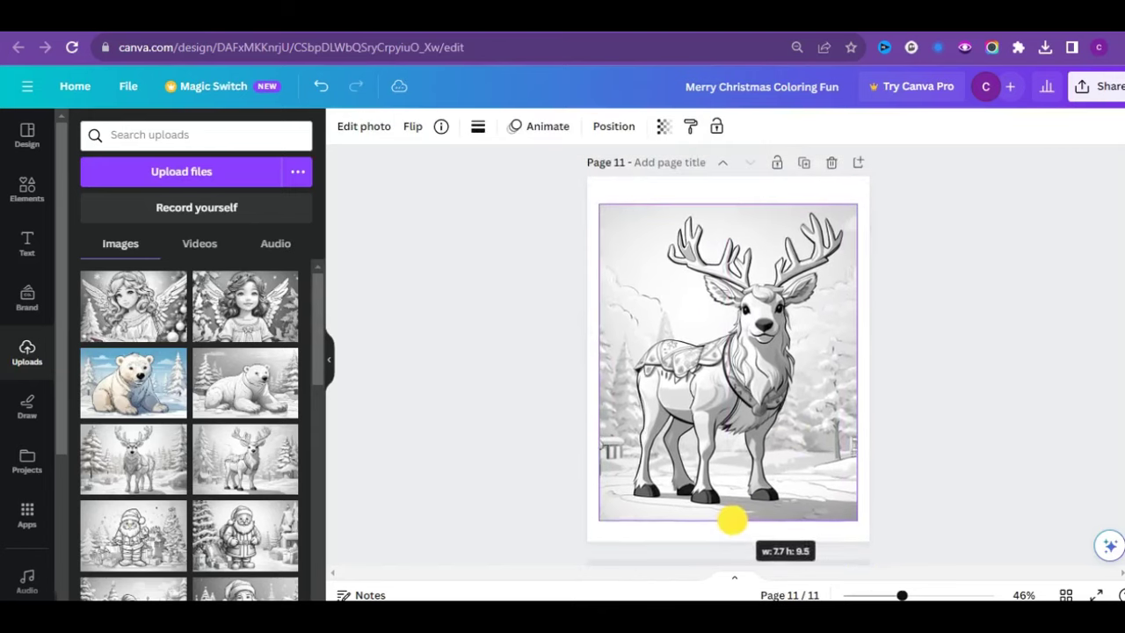
left_click_drag(728, 473, 728, 473)
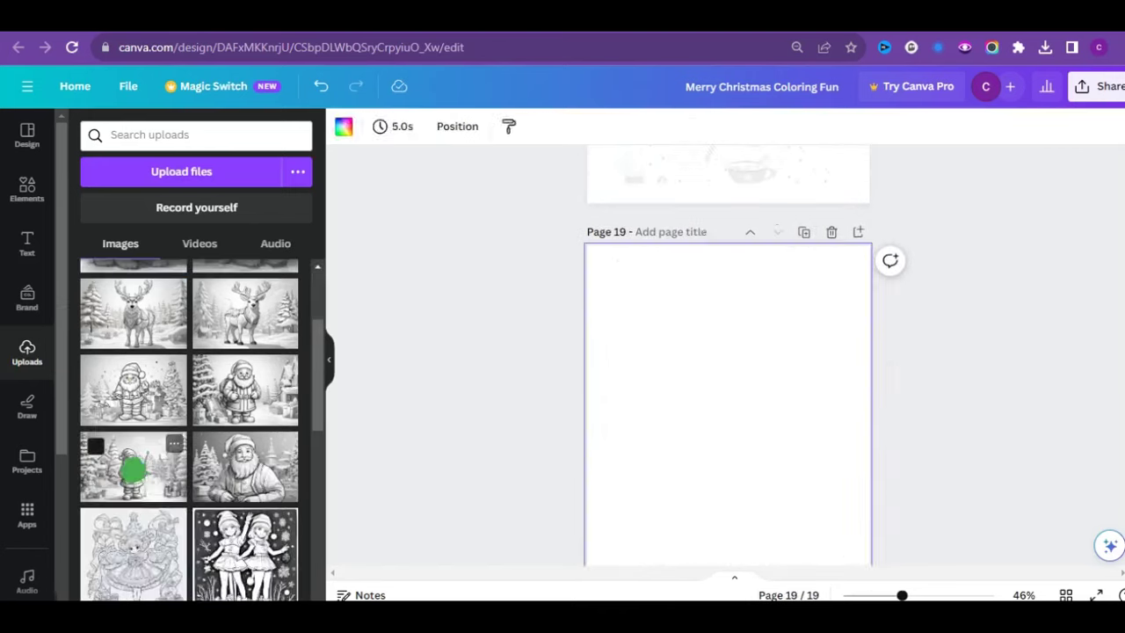
Step: Add the Santa drawing to blank page 19 and scroll on through the pages
left_click(121, 465)
left_click(1070, 466)
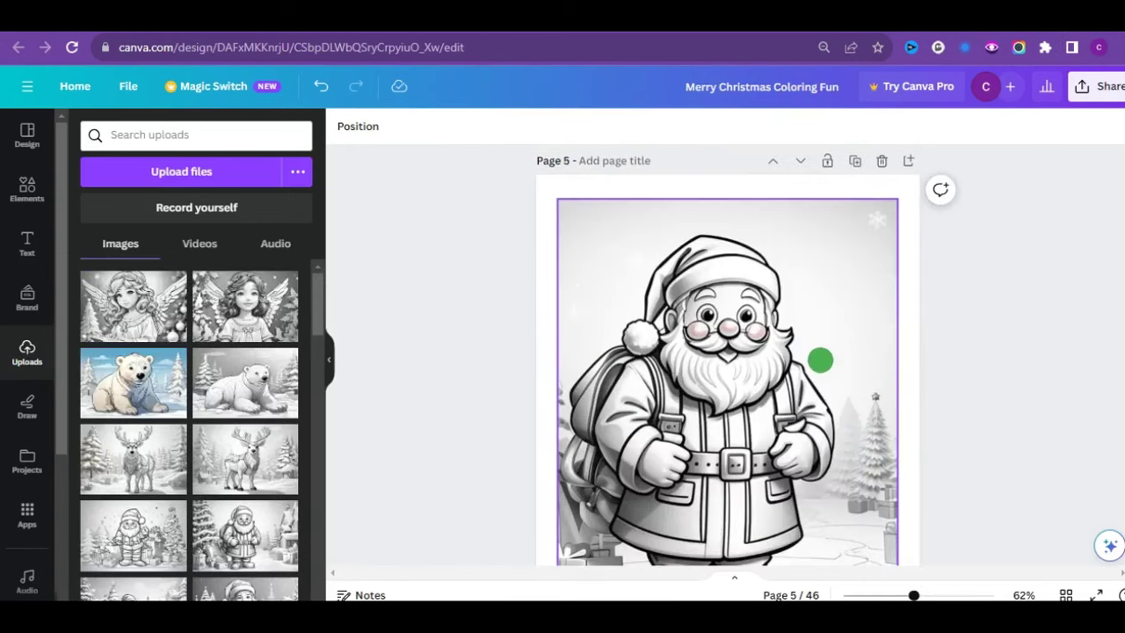
scroll(1107, 211, "down", 5)
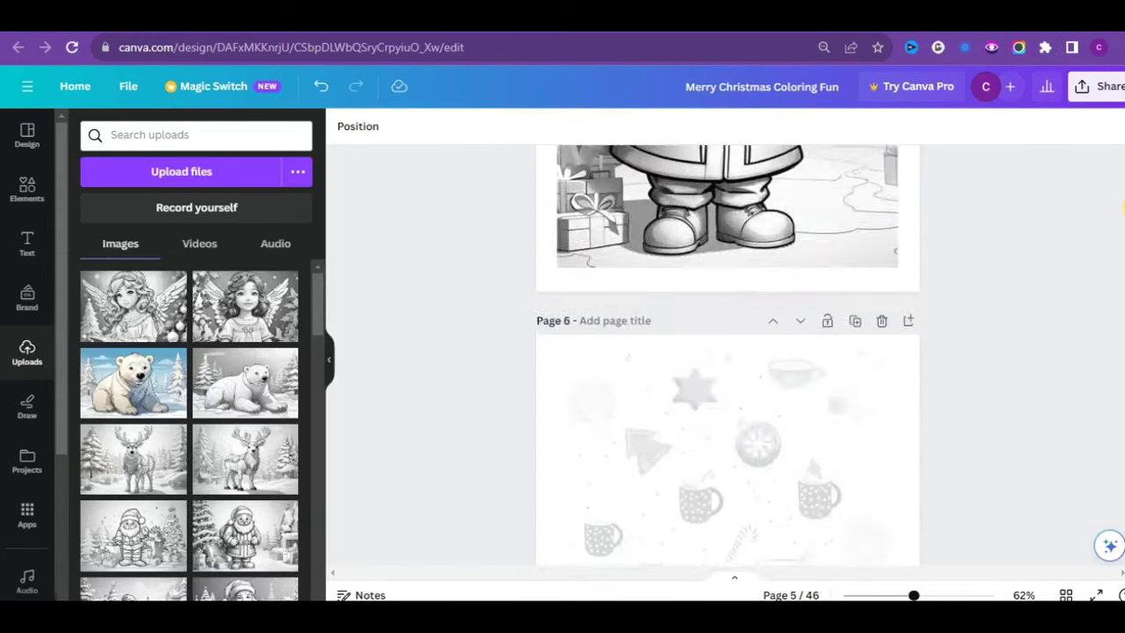
scroll(1108, 211, "down", 15)
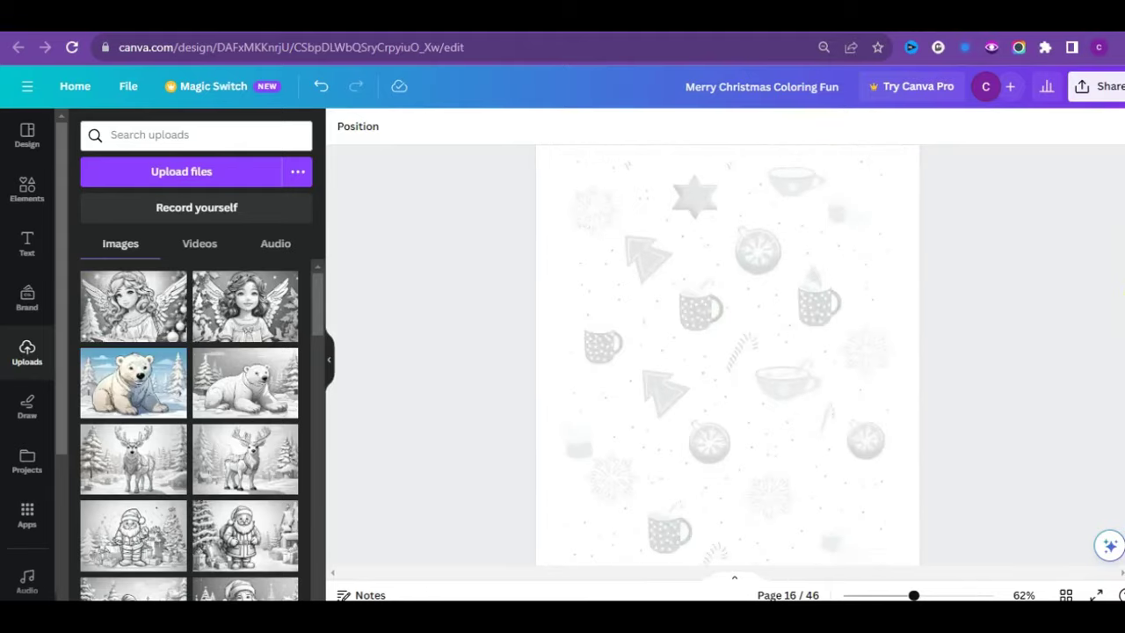
scroll(728, 352, "down", 1)
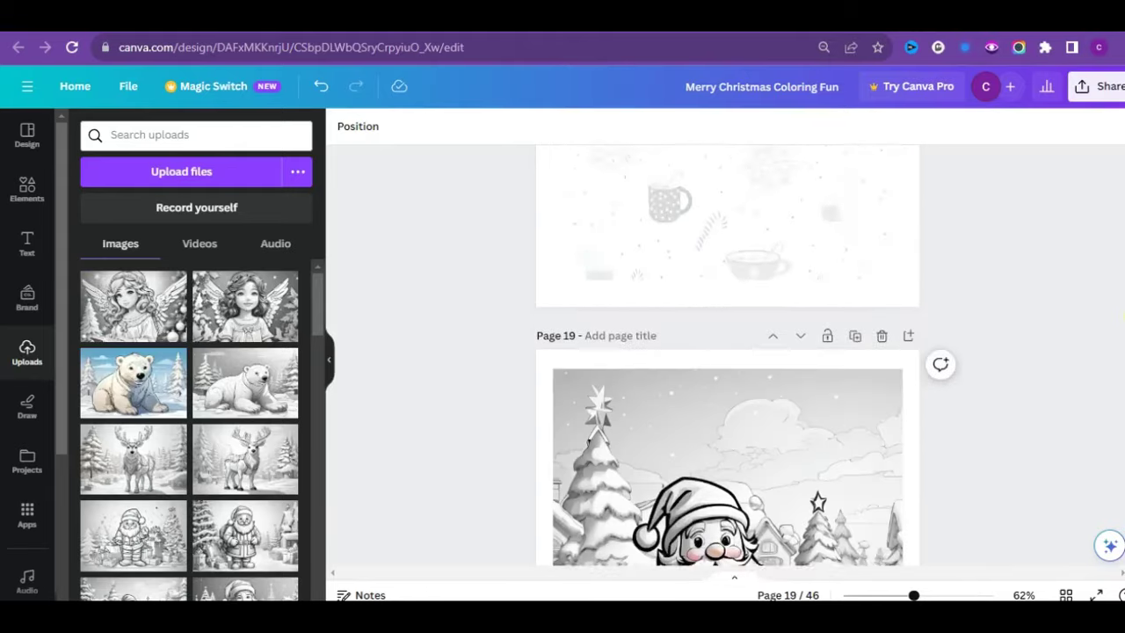
scroll(728, 351, "down", 5)
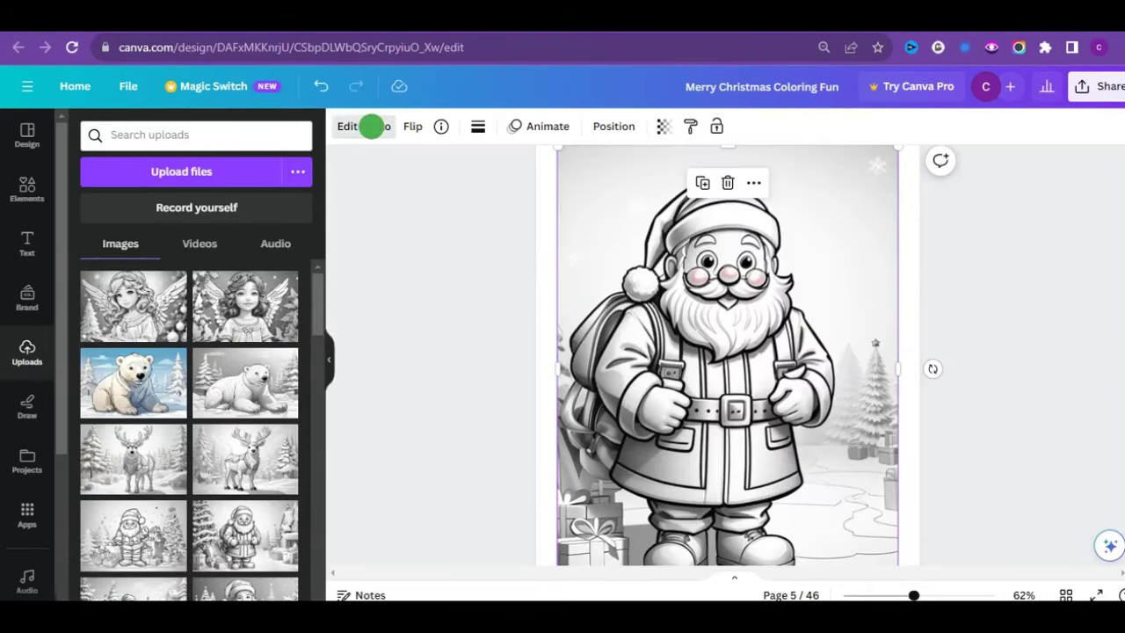
Step: Raise the background Whites of the page 5 Santa image and zoom out to 52%
left_click(372, 126)
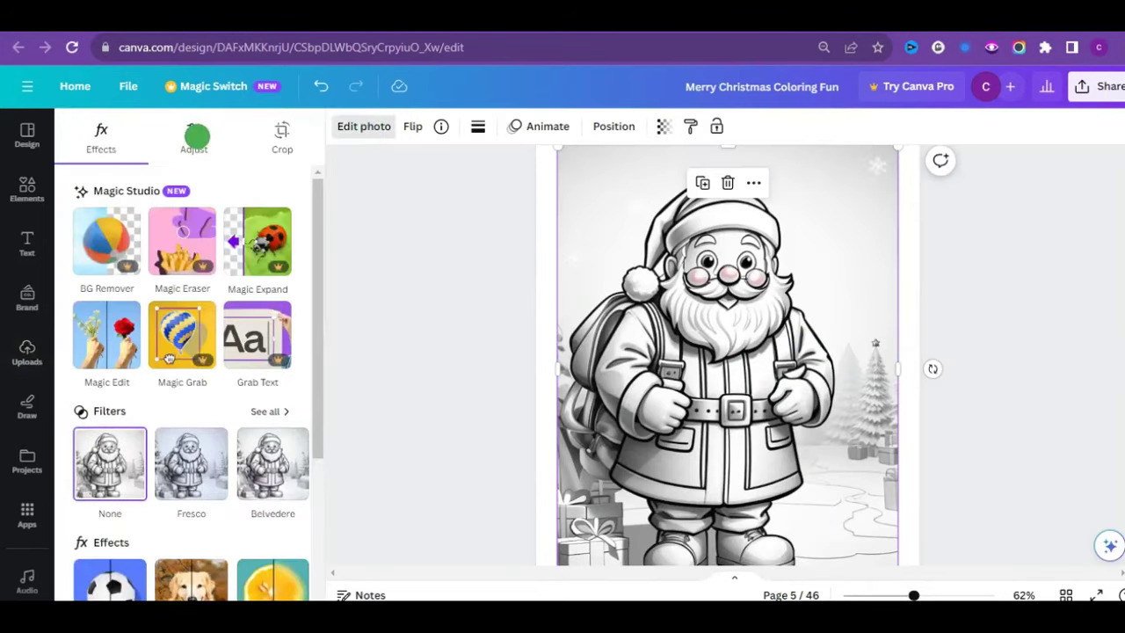
left_click(196, 136)
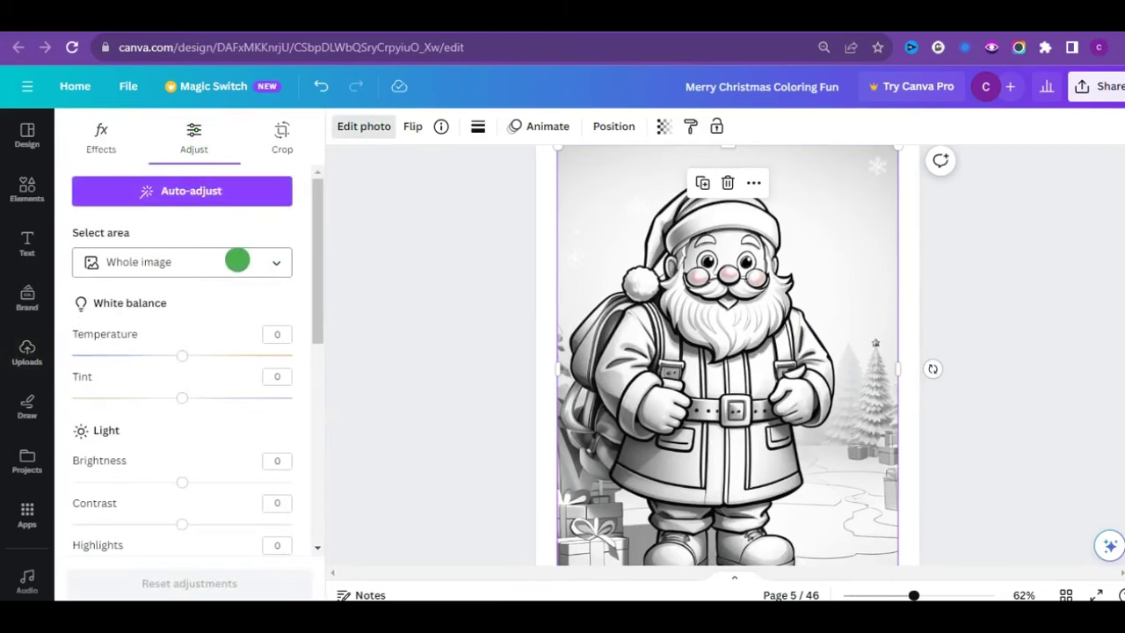
left_click(276, 261)
left_click(150, 360)
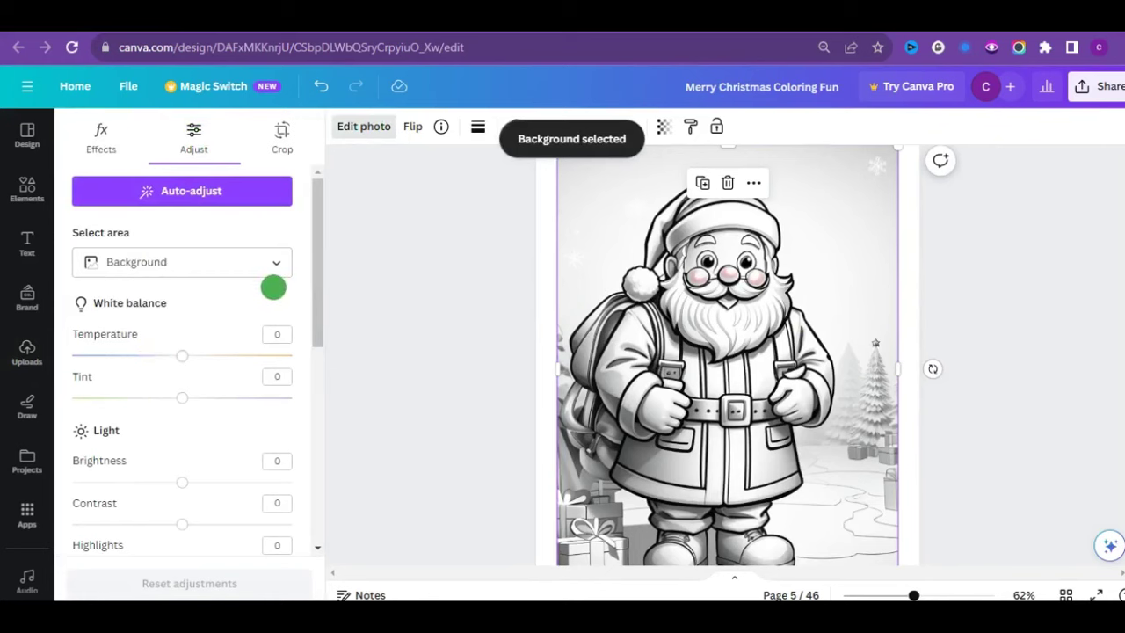
left_click_drag(317, 199, 317, 312)
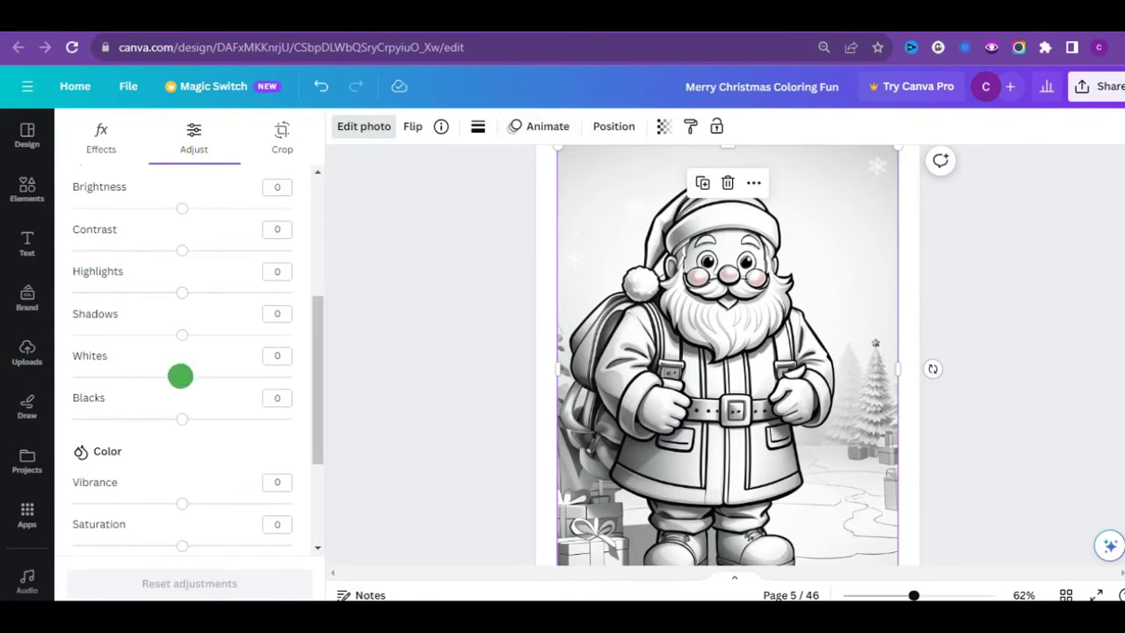
left_click_drag(181, 378, 253, 379)
left_click(343, 367)
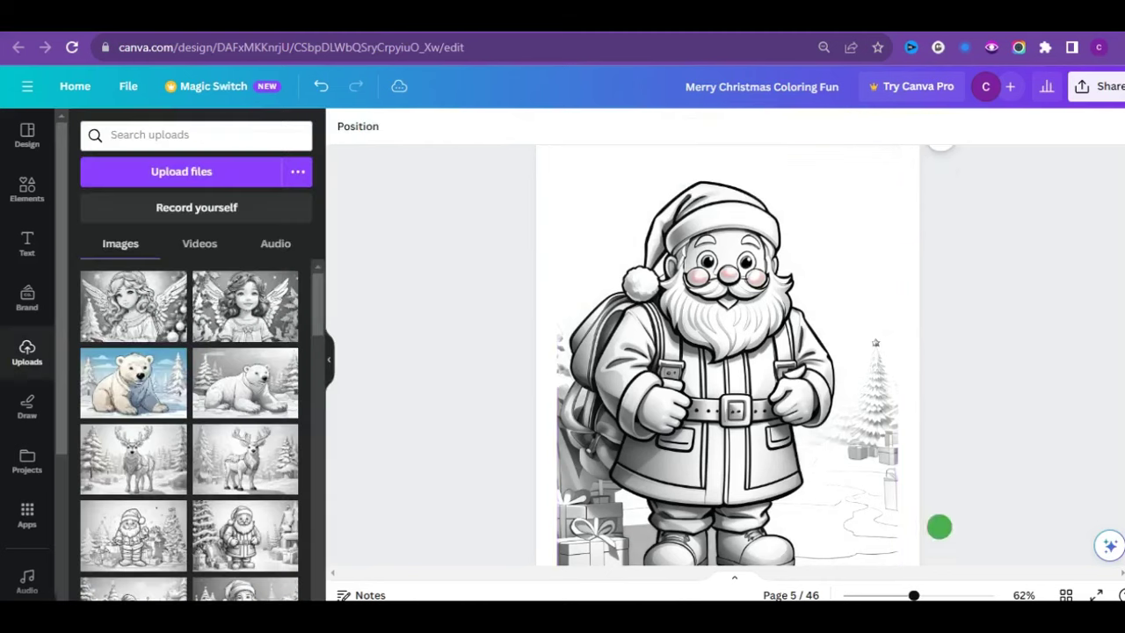
left_click_drag(913, 595, 907, 595)
scroll(1123, 185, "down", 10)
Step: Raise the background Whites of the page 7 Santa to 44
left_click(824, 185)
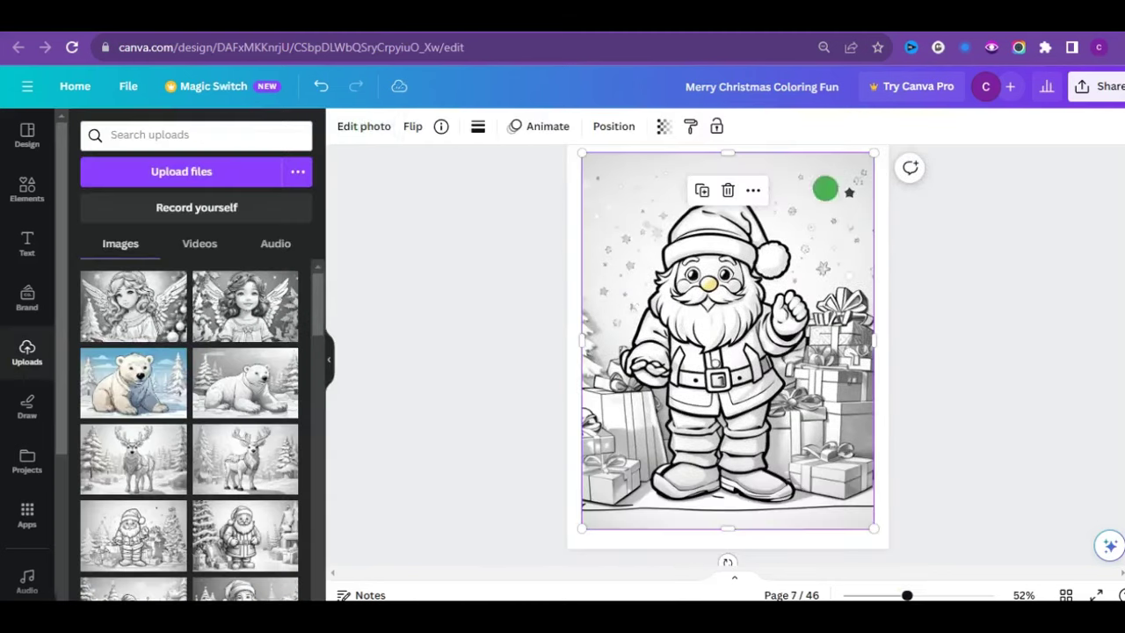
left_click(364, 126)
left_click(176, 261)
left_click(176, 299)
left_click_drag(317, 237, 318, 369)
left_click_drag(182, 340, 231, 339)
left_click(361, 346)
scroll(844, 243, "down", 10)
Step: Raise the background Whites of the page 9 reindeer to 45
left_click(844, 243)
left_click(364, 126)
left_click(202, 132)
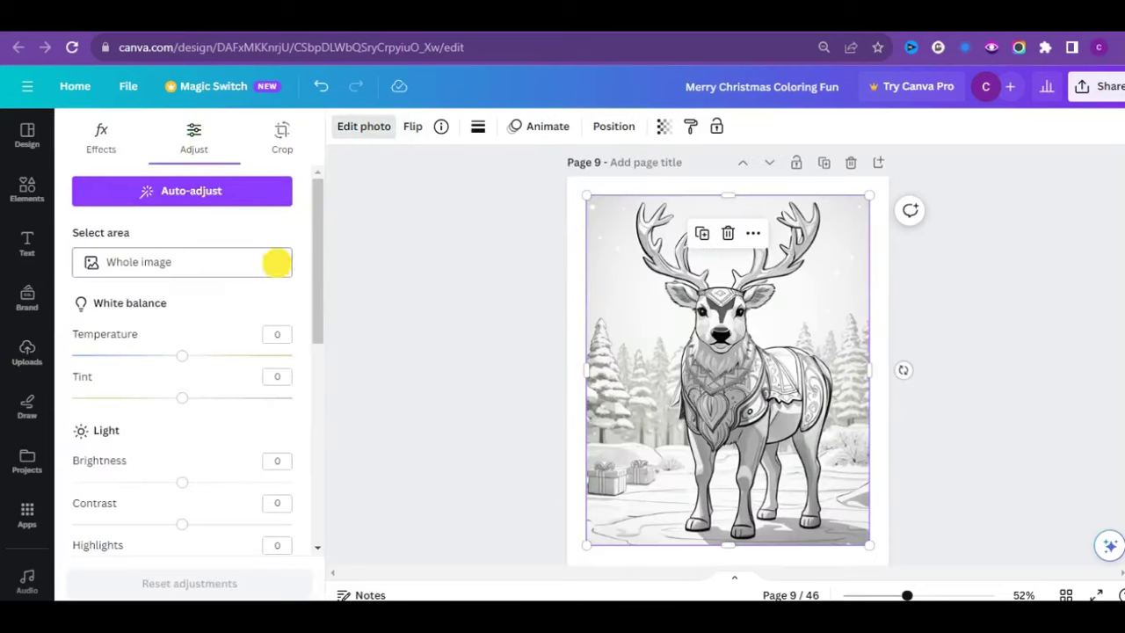
left_click(276, 261)
left_click(156, 364)
scroll(304, 384, "down", 5)
left_click_drag(182, 382, 297, 384)
left_click(392, 408)
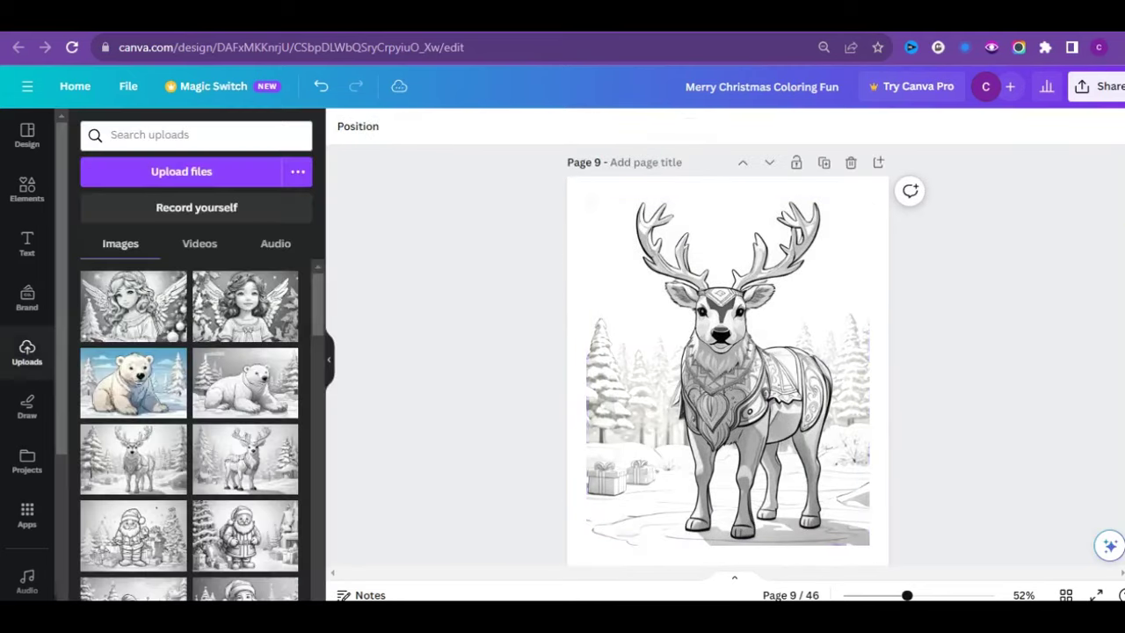
scroll(392, 408, "down", 5)
Step: Raise the background Whites of the page 11 reindeer to 40 and close photo editing
left_click(728, 422)
left_click(364, 126)
left_click(276, 261)
left_click(218, 332)
left_click_drag(317, 264, 311, 377)
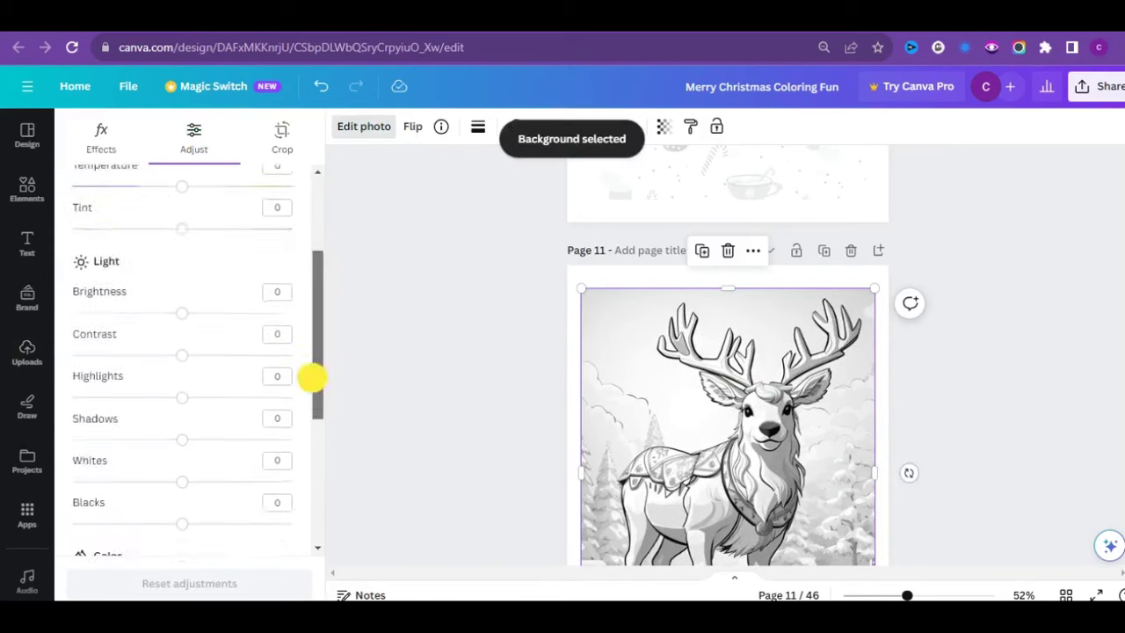
scroll(226, 266, "down", 3)
left_click_drag(181, 261, 226, 261)
left_click(1117, 269)
Step: Scroll through the book's pages, then switch to Grid view to see all 50 thumbnails
scroll(1117, 269, "down", 5)
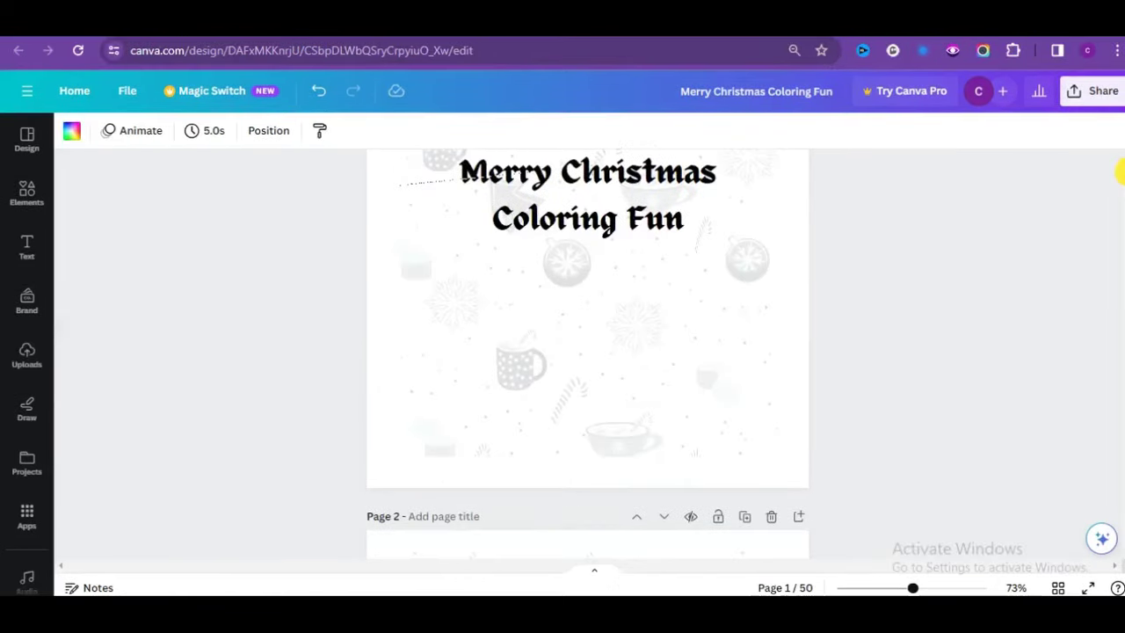
scroll(1119, 176, "down", 10)
scroll(1121, 187, "down", 10)
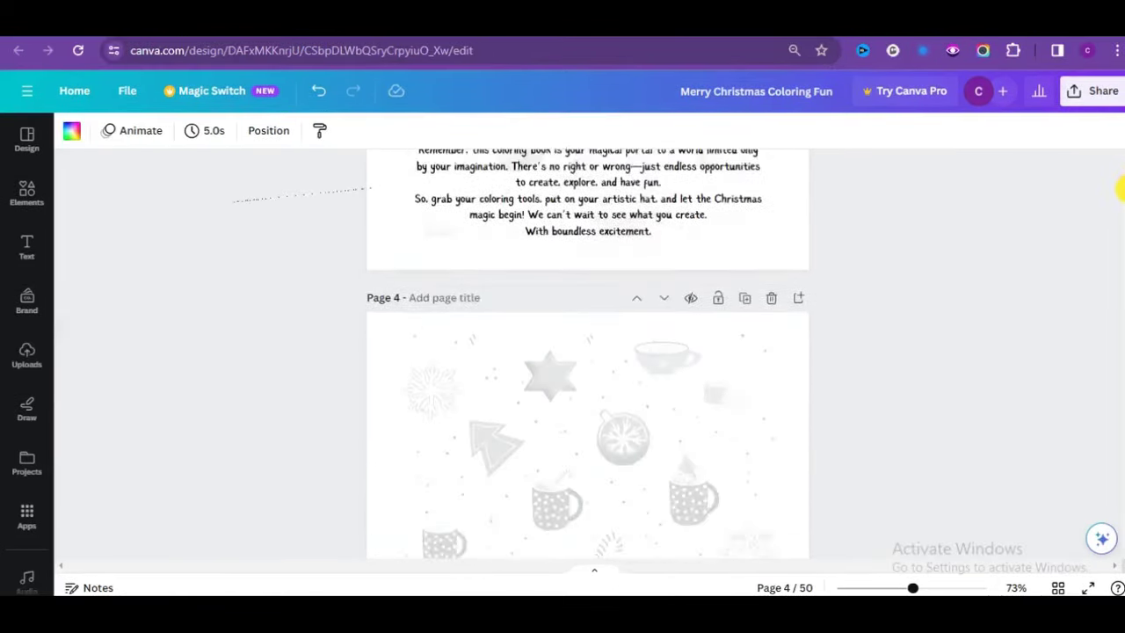
scroll(1121, 204, "down", 15)
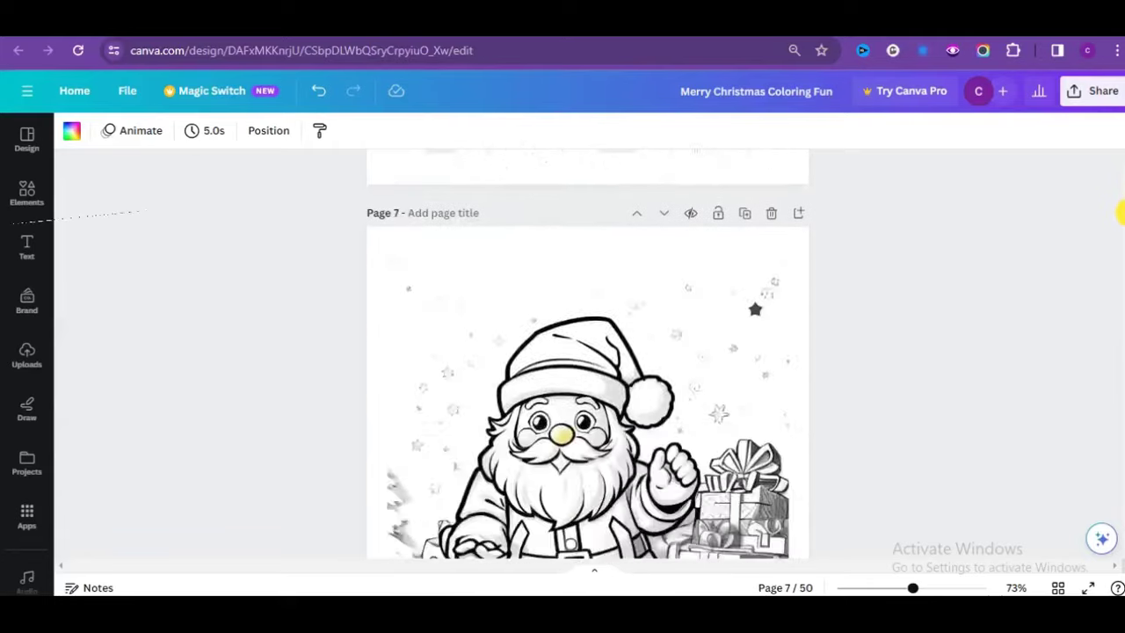
scroll(1120, 237, "down", 15)
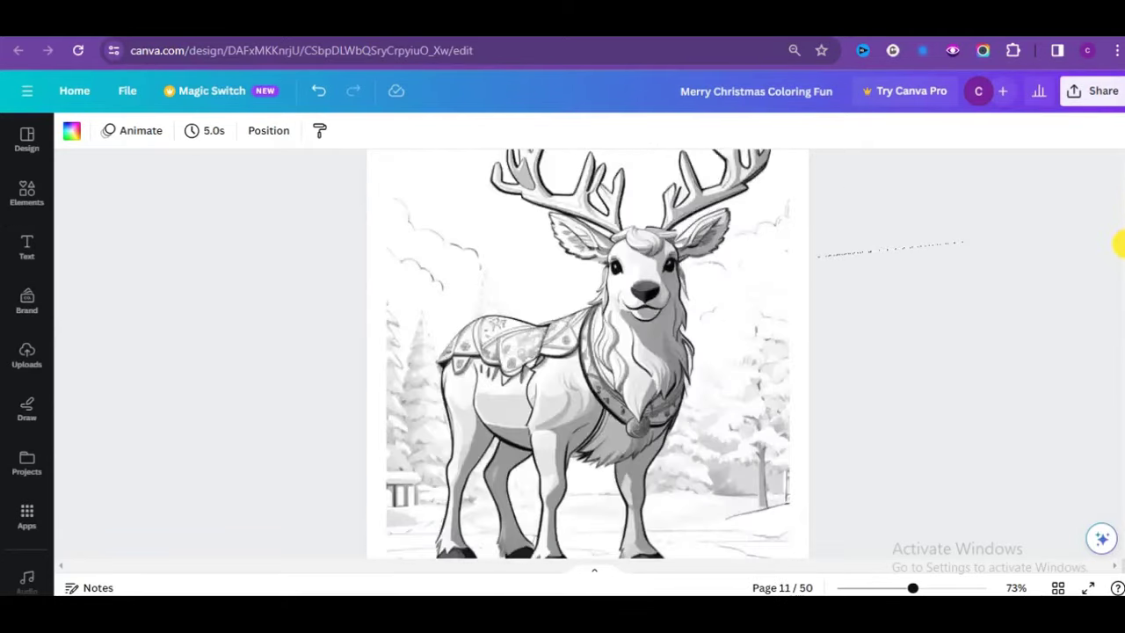
scroll(1116, 264, "down", 4)
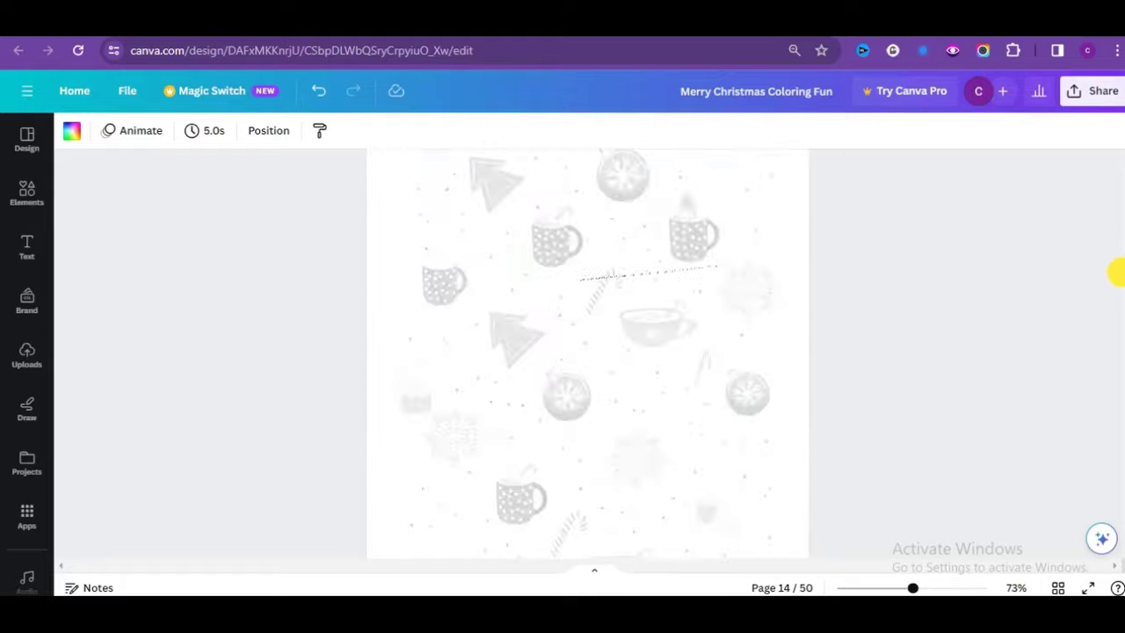
scroll(1116, 282, "down", 16)
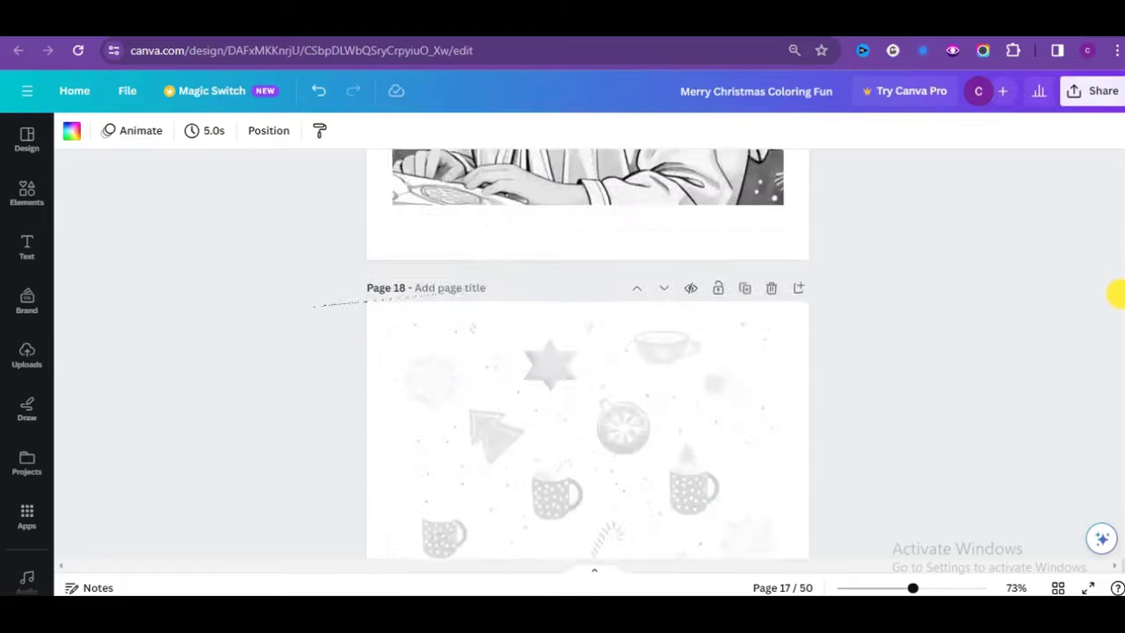
scroll(1114, 301, "down", 12)
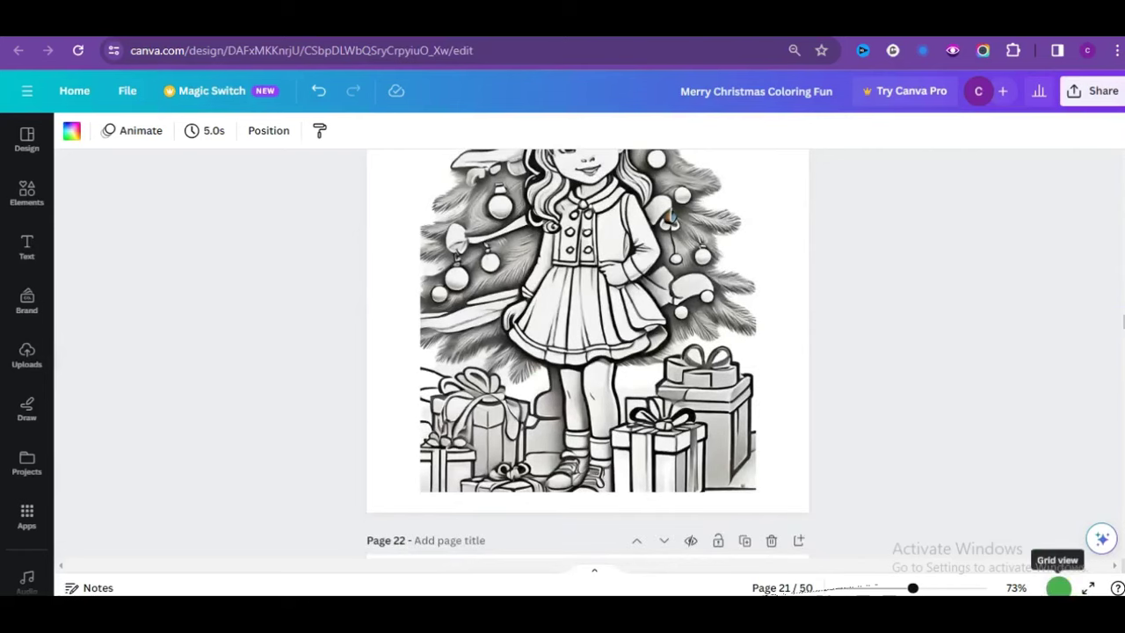
left_click(1059, 587)
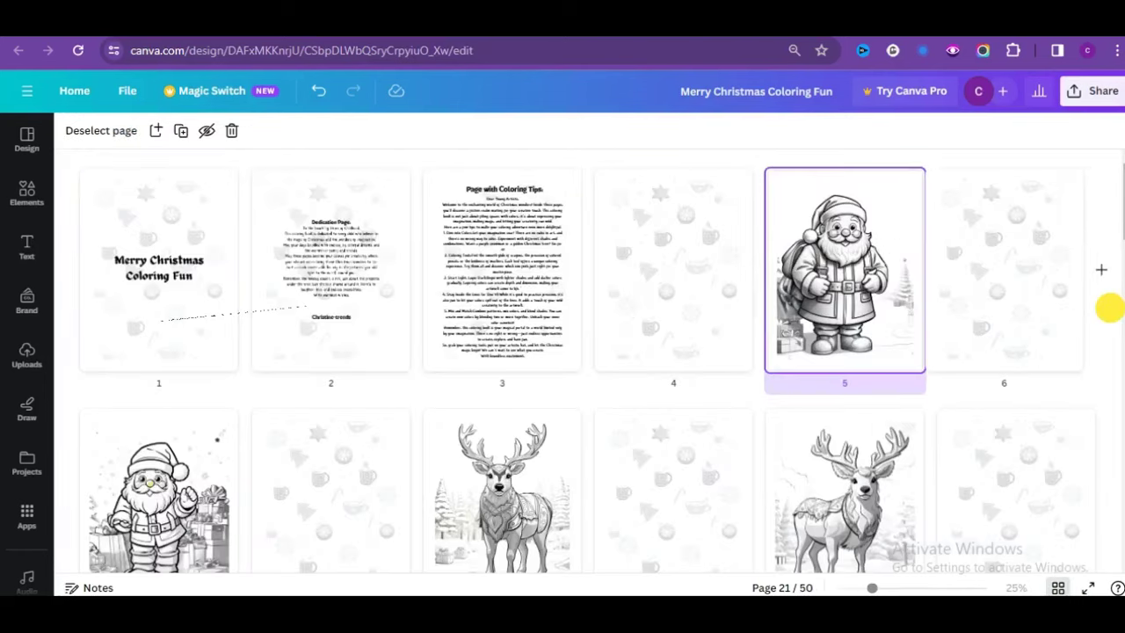
scroll(1121, 253, "down", 3)
left_click_drag(1119, 253, 1104, 469)
Step: Download all 50 pages as a PDF Print file
left_click(1090, 90)
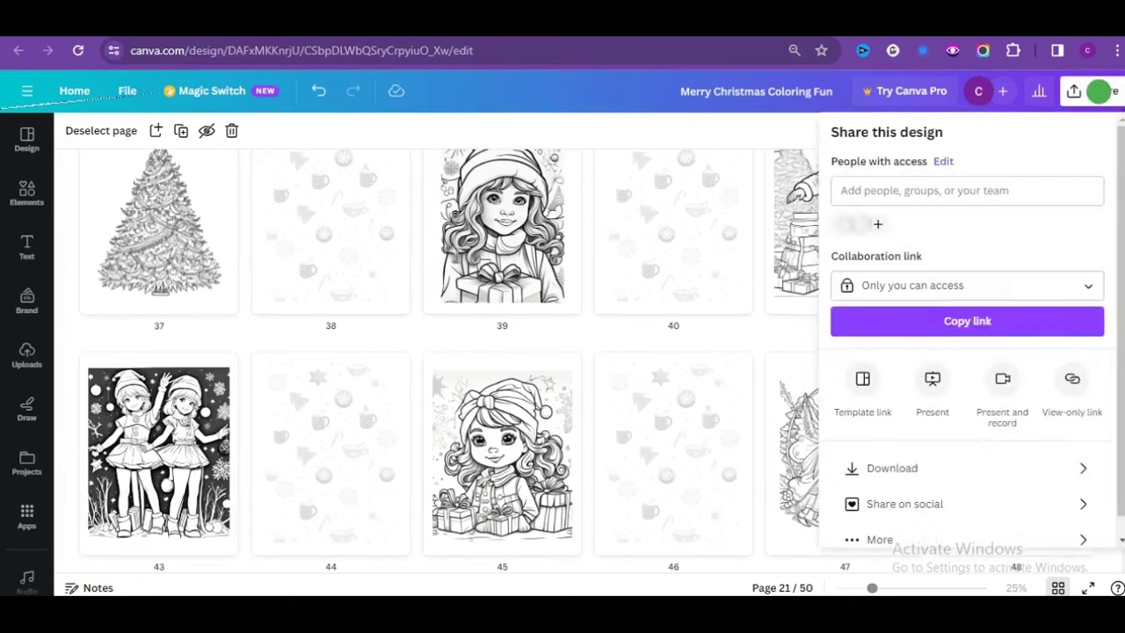
left_click(903, 468)
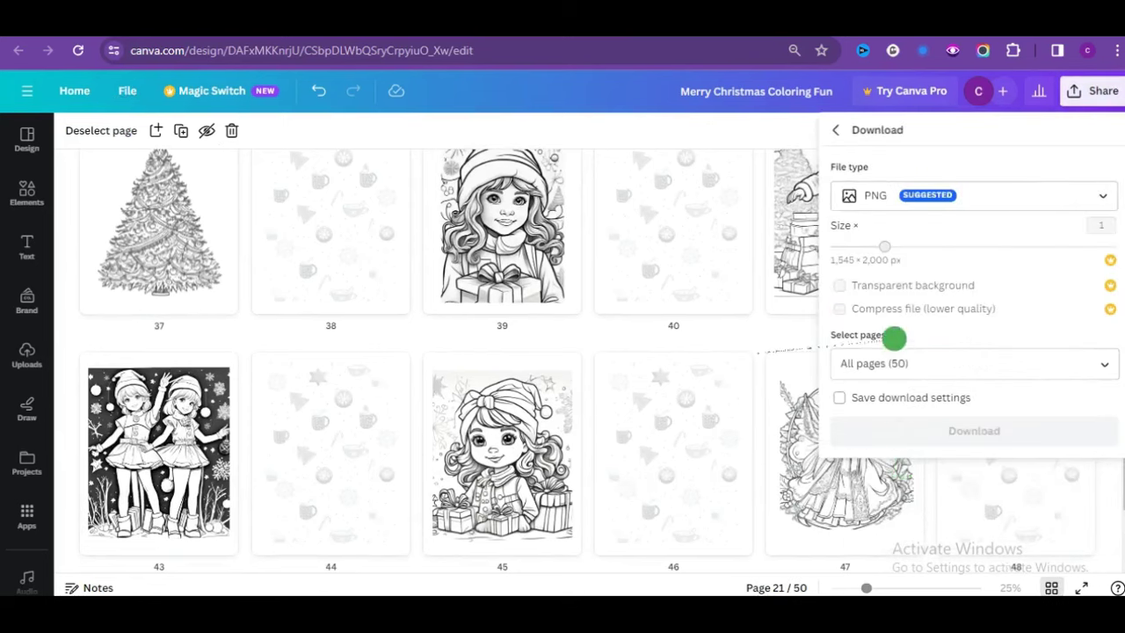
left_click(1090, 195)
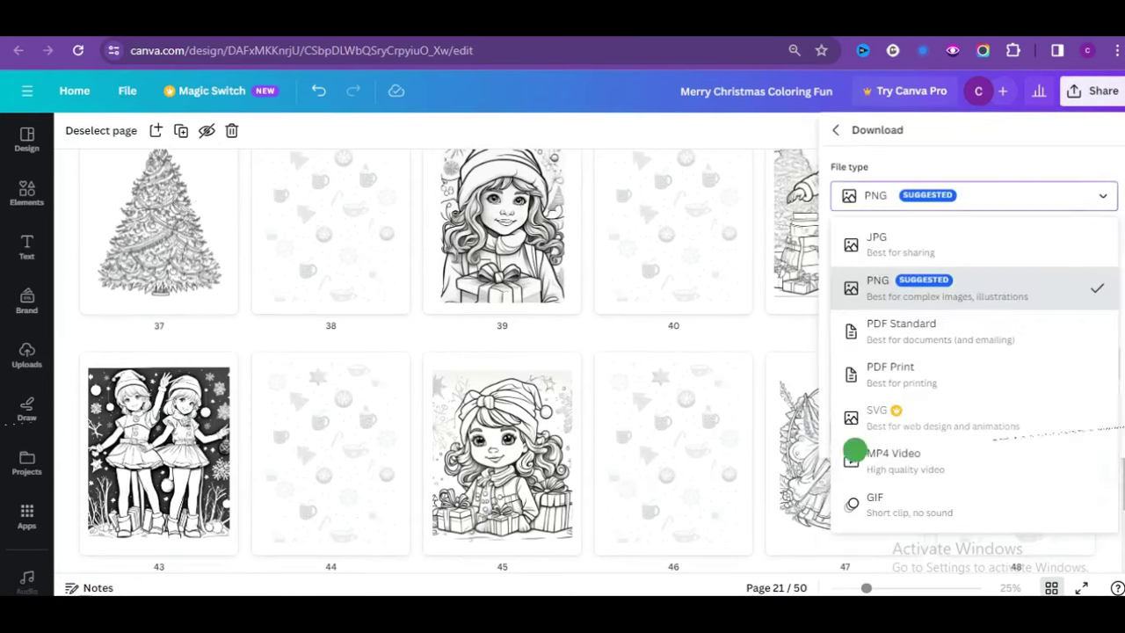
left_click(919, 371)
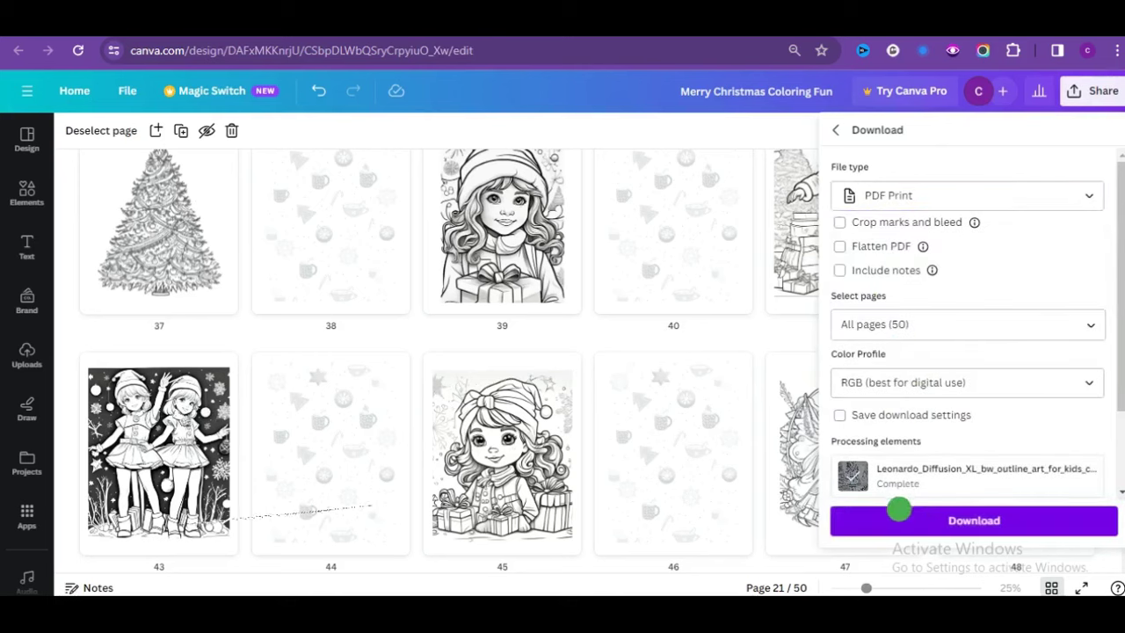
left_click(877, 520)
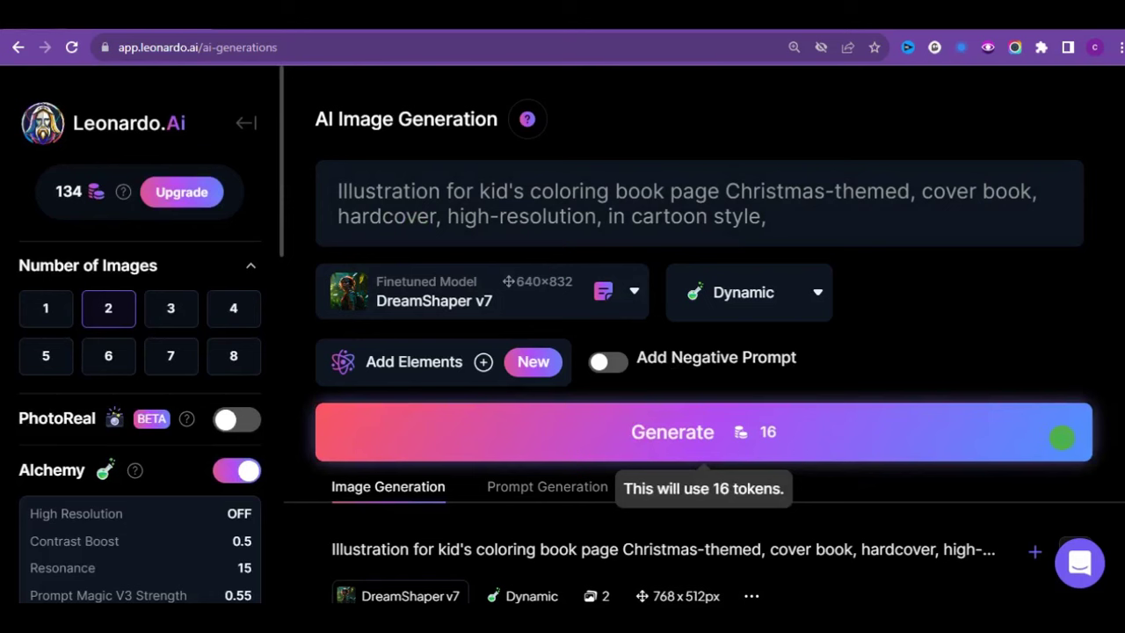
Step: Scroll through the results to inspect the girl-by-tree and Santa village cover illustrations
scroll(1076, 535, "down", 5)
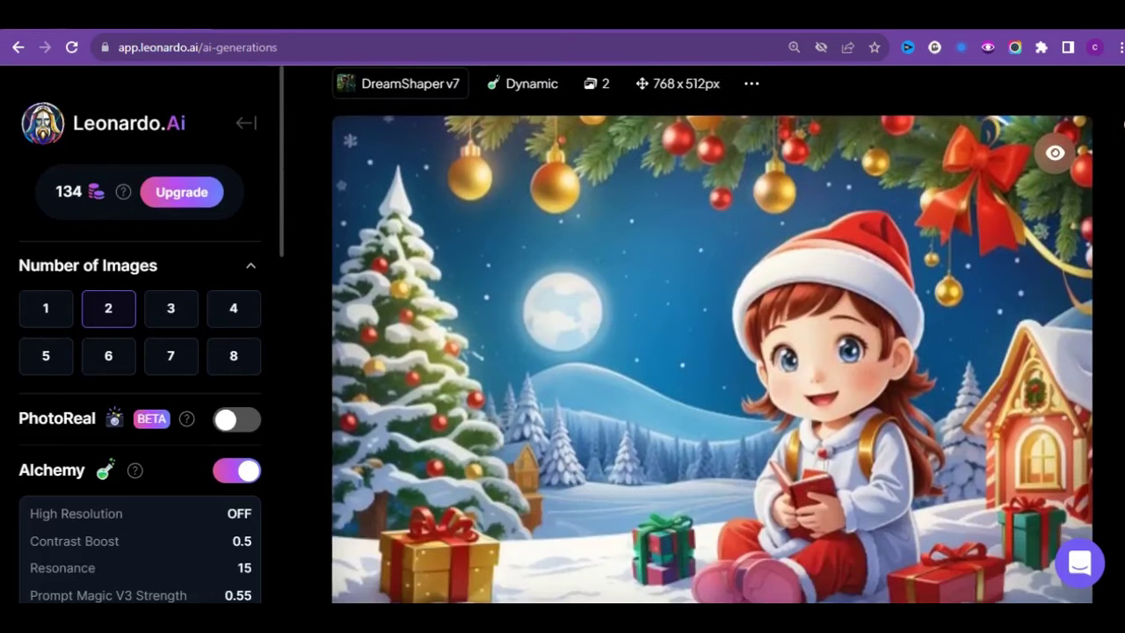
scroll(1077, 535, "down", 5)
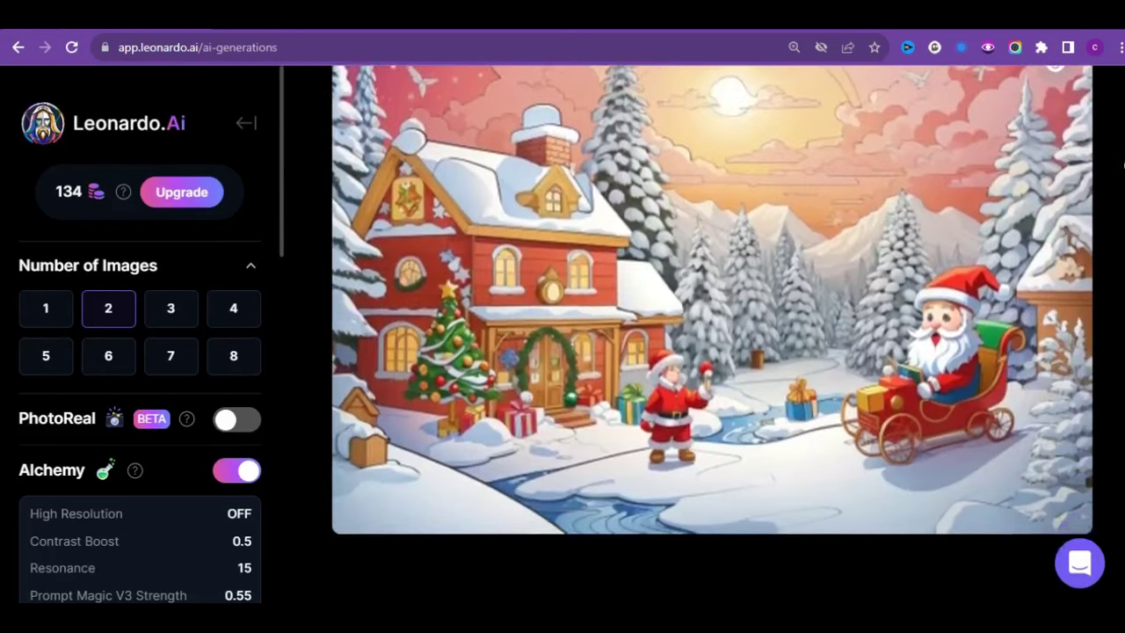
scroll(1076, 536, "up", 1)
mouse_move(573, 562)
scroll(577, 555, "up", 5)
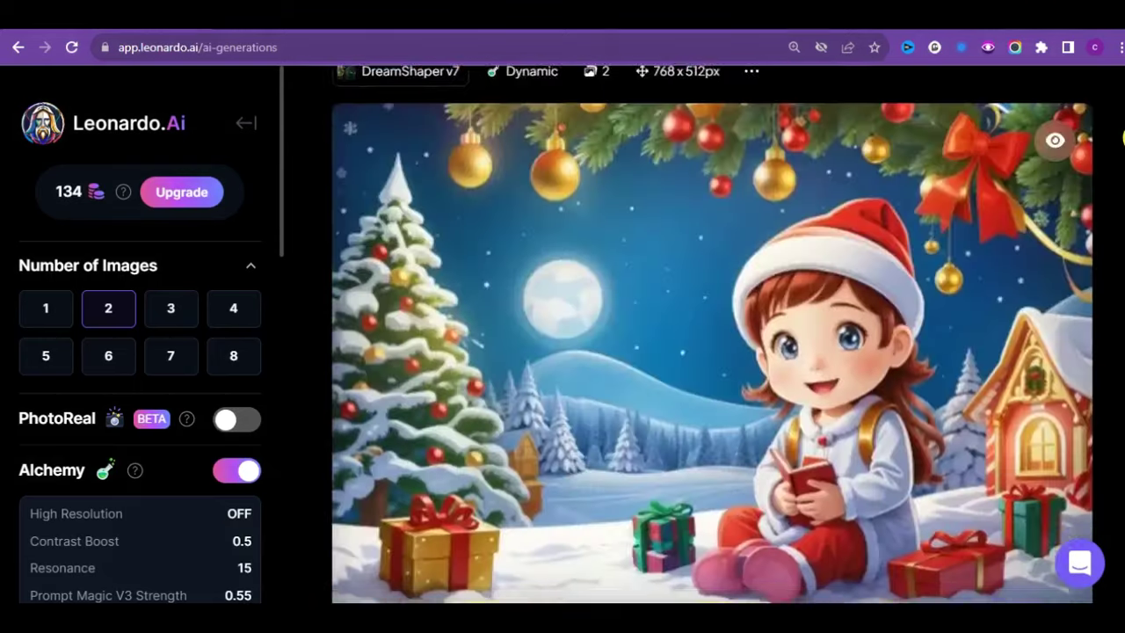
scroll(563, 492, "down", 1)
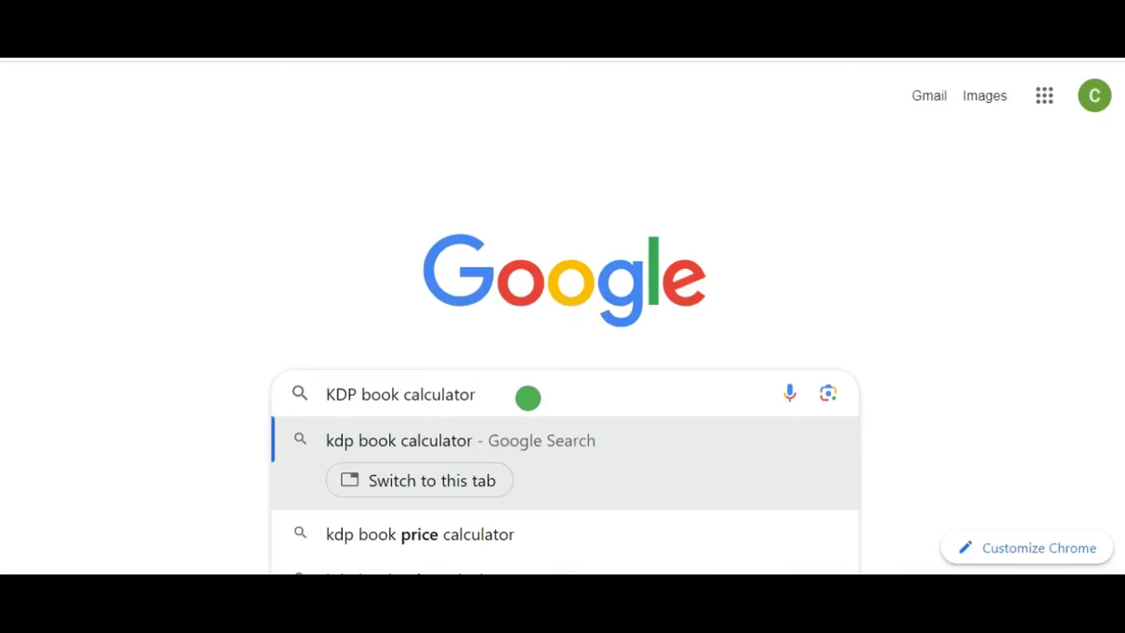
Step: Run the Google search for 'kdp book calculator'
key("Return")
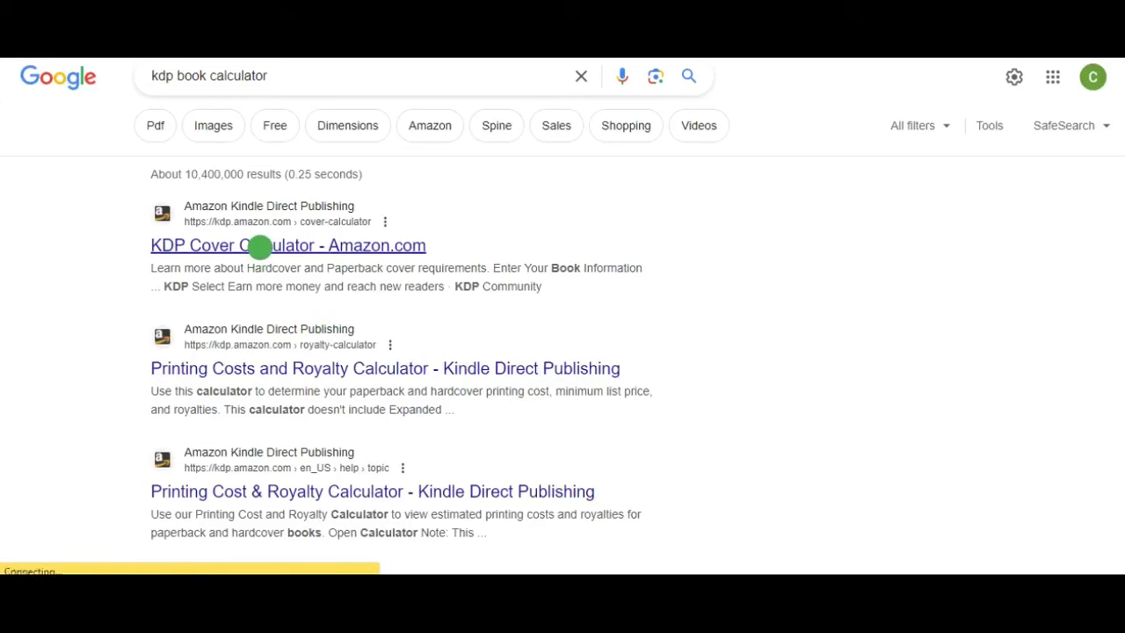
Step: Choose Paperback binding, Black & white interior and White paper in the cover calculator
scroll(1116, 397, "down", 10)
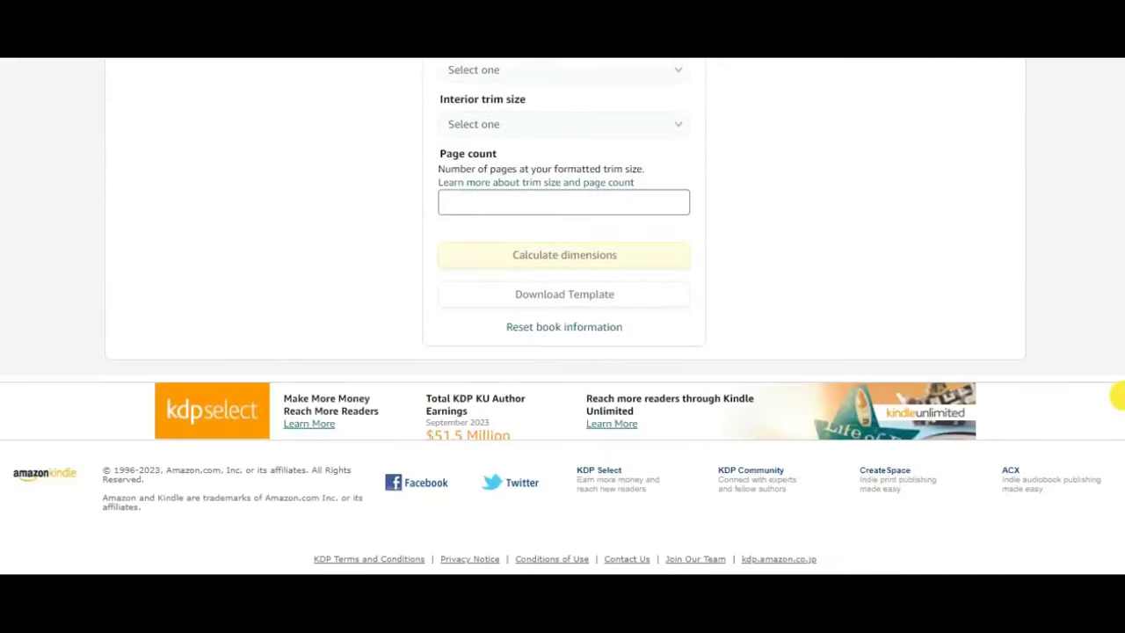
scroll(1116, 397, "up", 4)
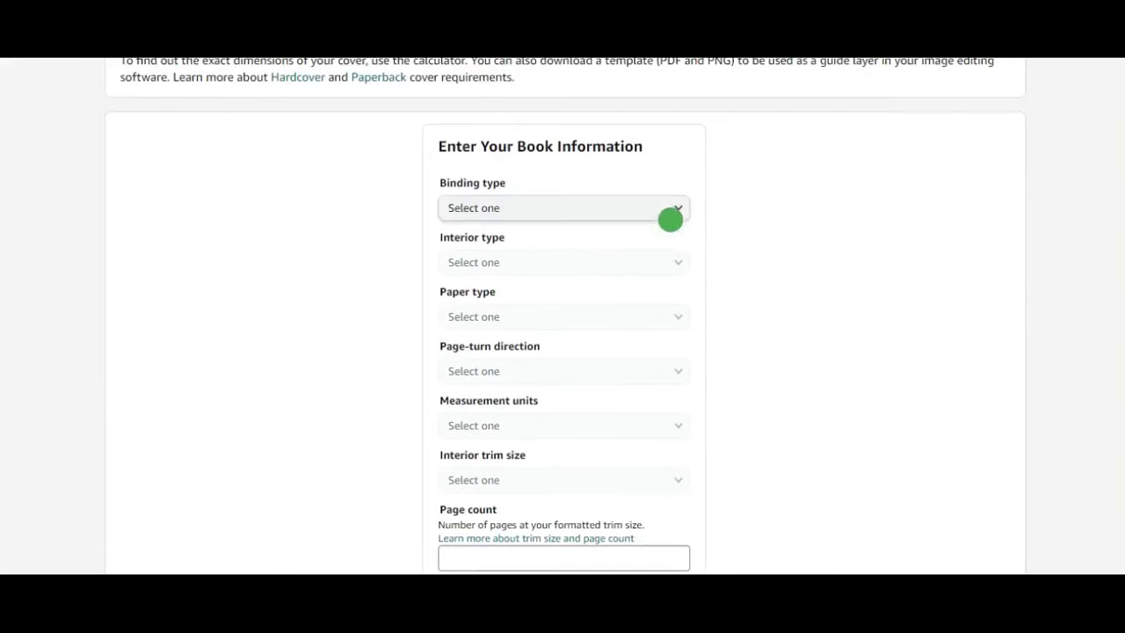
left_click(675, 209)
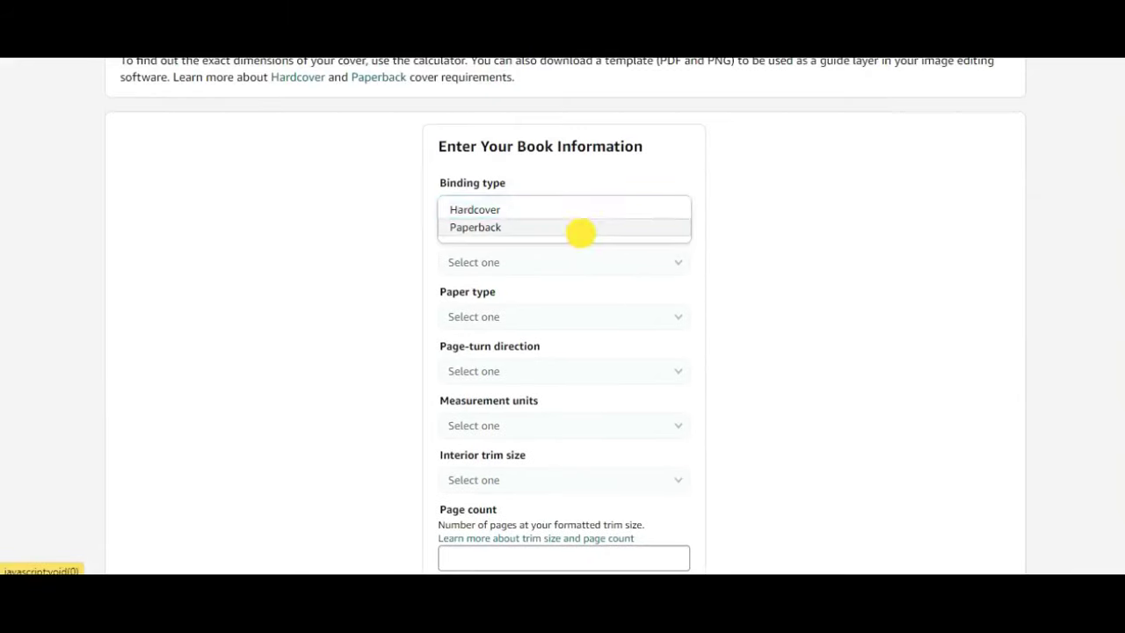
left_click(581, 229)
left_click(682, 259)
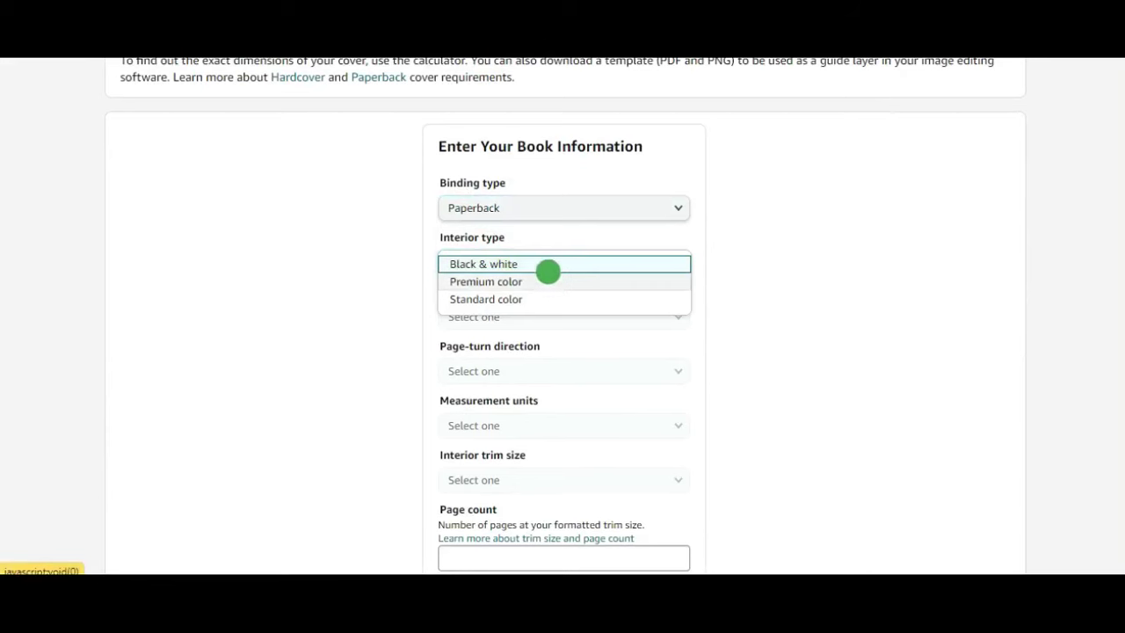
left_click(546, 266)
left_click(672, 317)
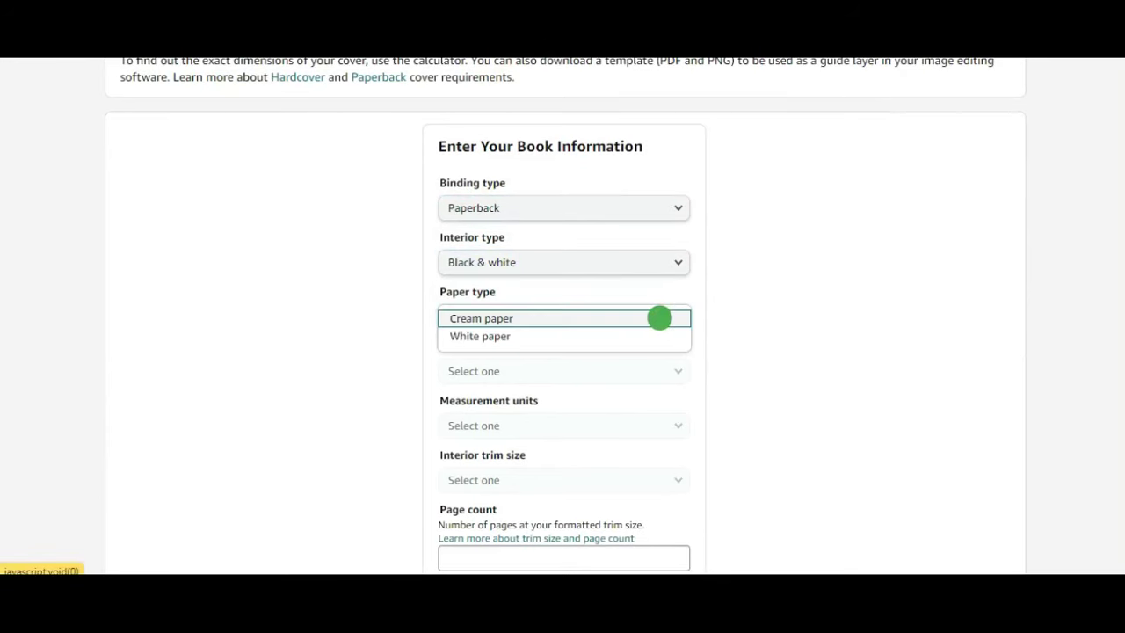
left_click(582, 338)
Step: Set Left to Right page turning, inches, and the 8.5 x 11 in trim size
left_click(676, 371)
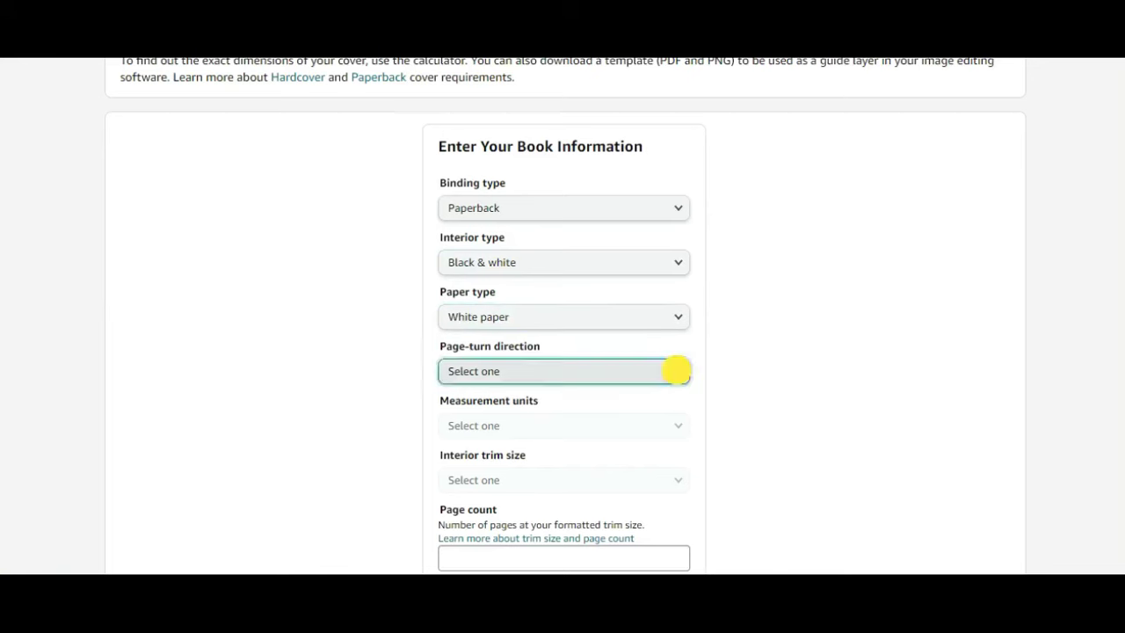
left_click(600, 377)
left_click(688, 417)
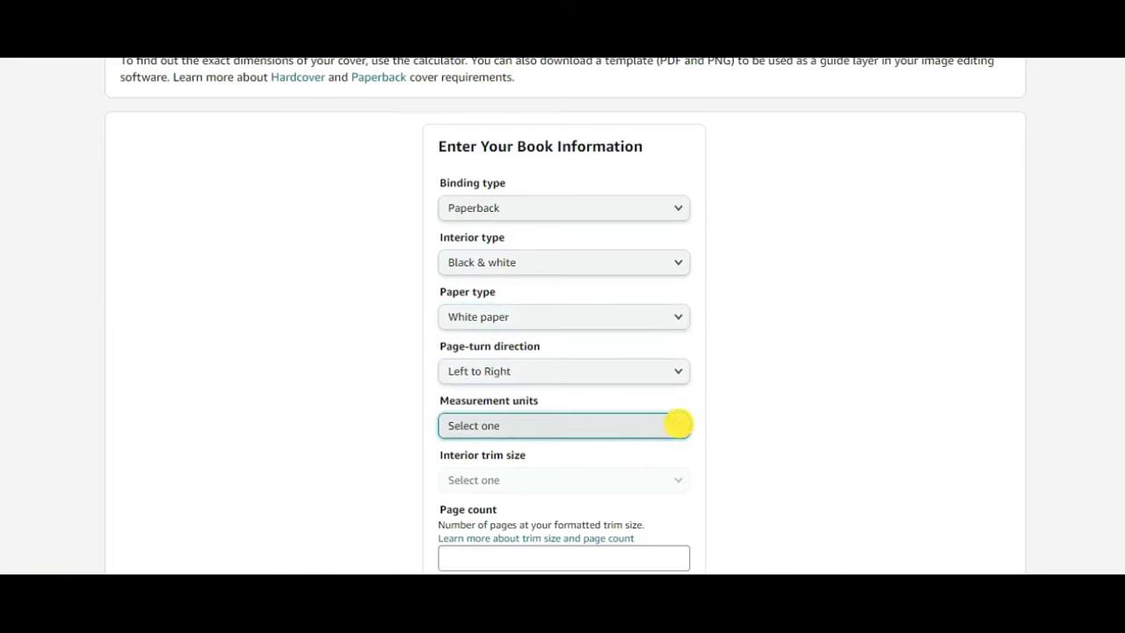
left_click(664, 423)
left_click(631, 422)
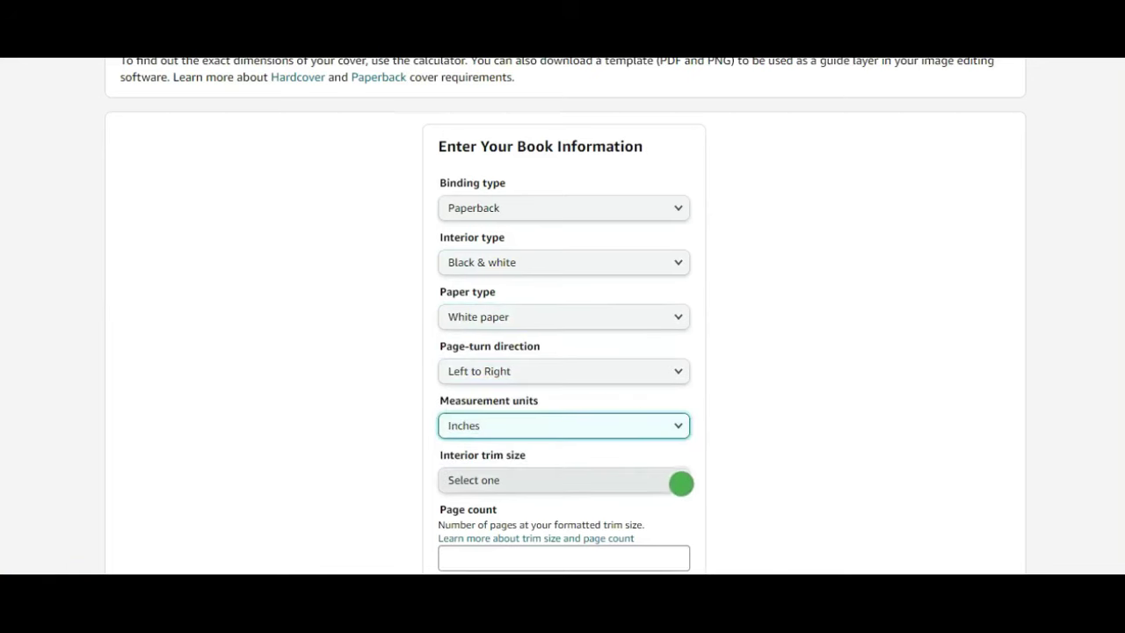
left_click(680, 480)
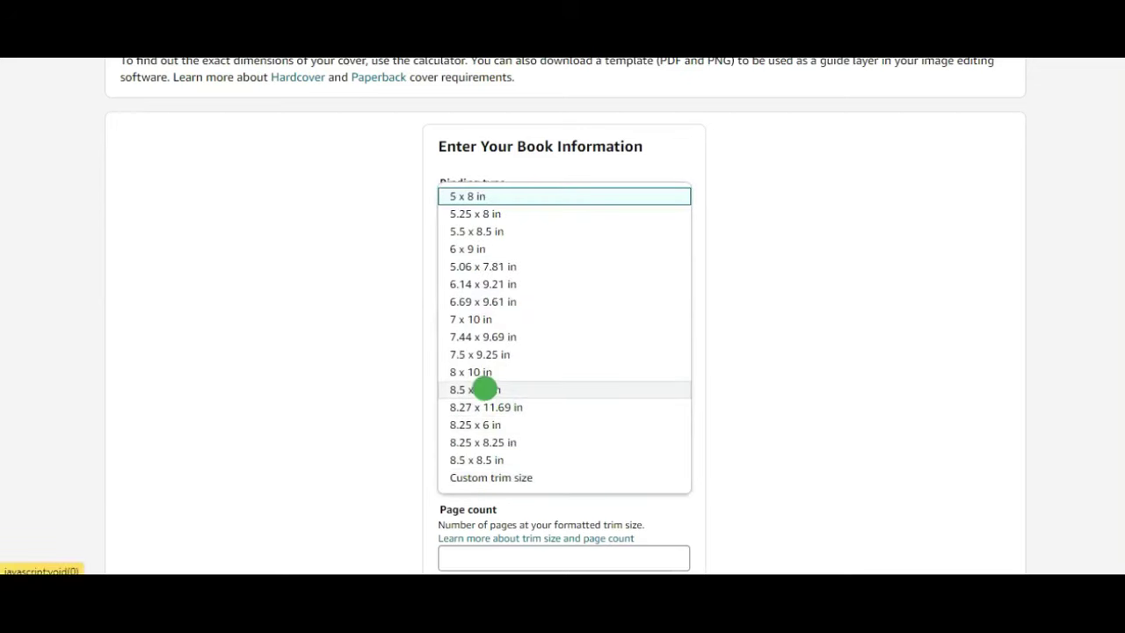
left_click(534, 389)
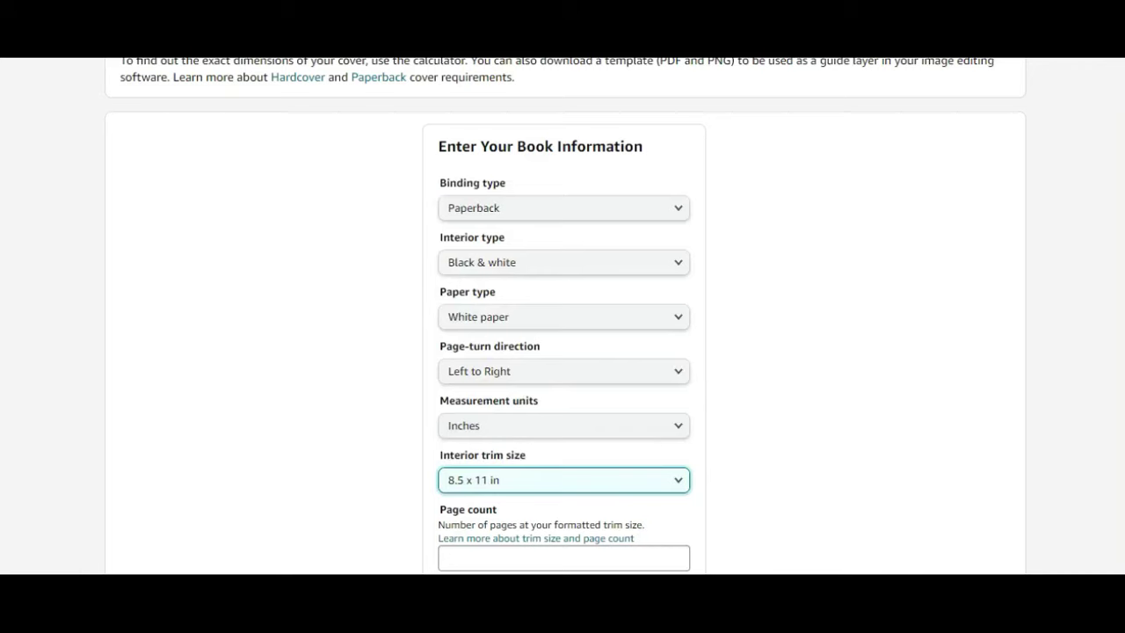
Step: Enter 50 pages, calculate the cover dimensions and download the cover template
scroll(563, 351, "down", 2)
key("ctrl+plus")
key("ctrl+plus")
left_click(487, 561)
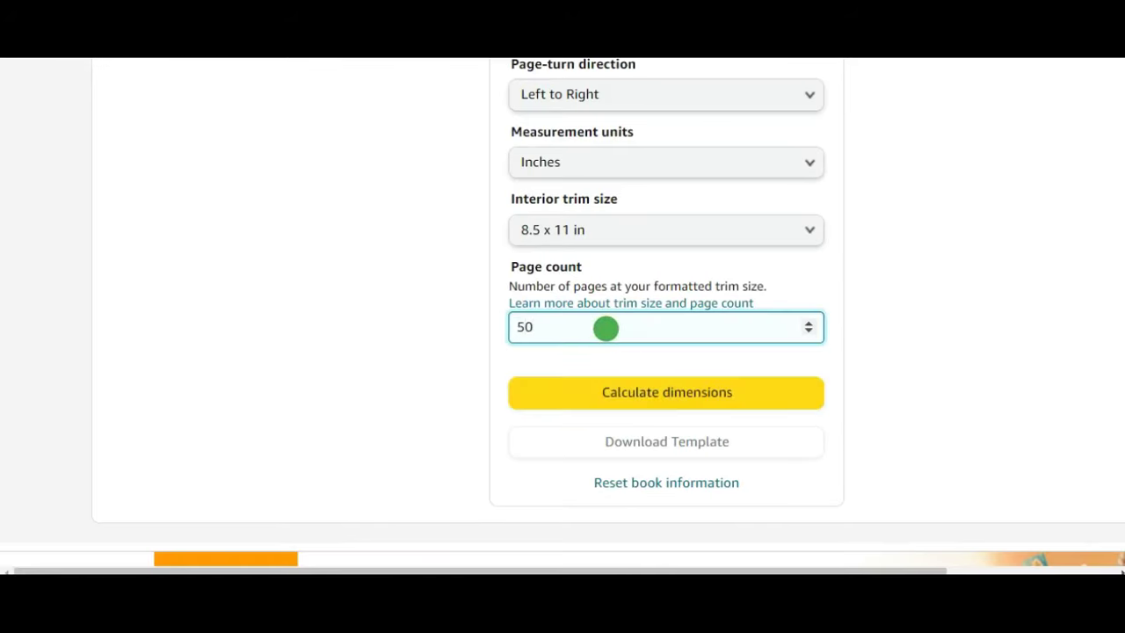
left_click(644, 392)
key("ctrl+minus")
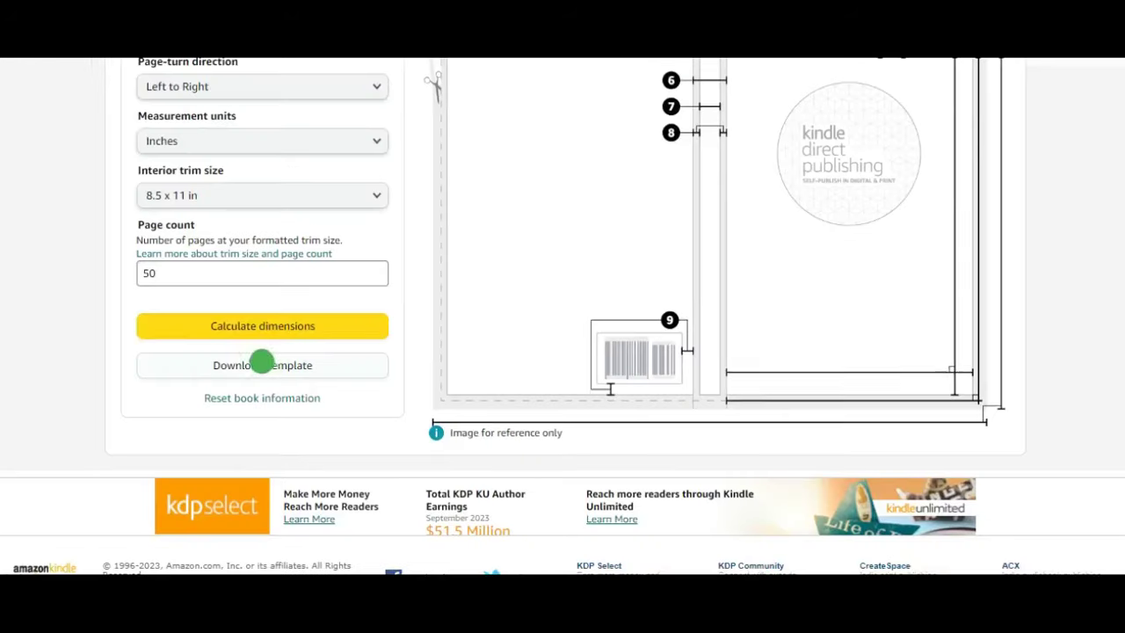
left_click(262, 364)
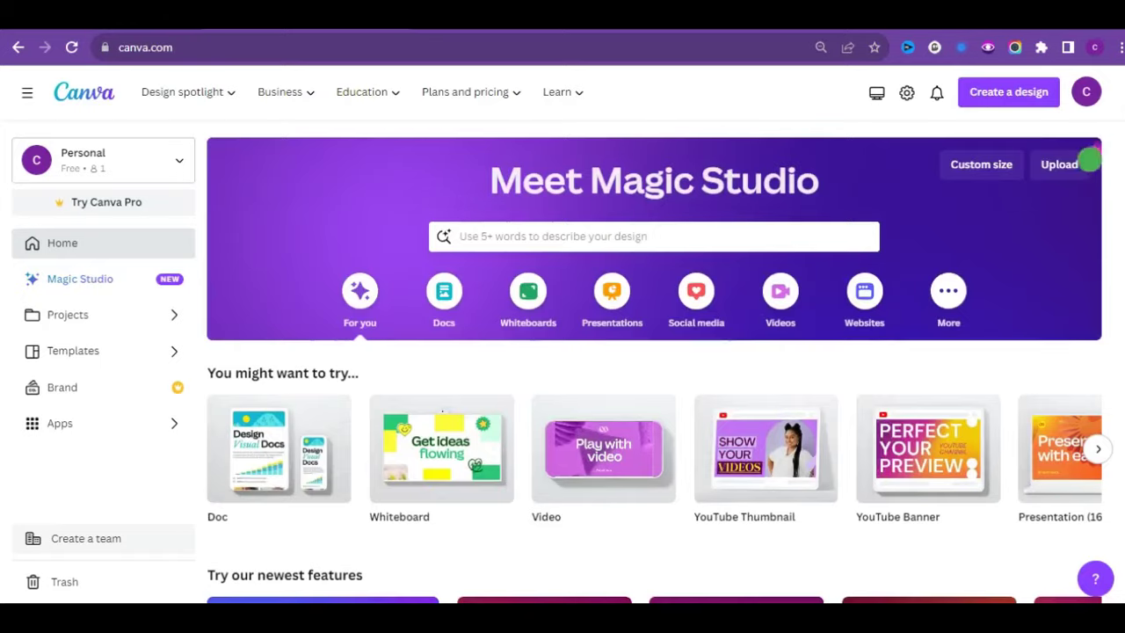
Step: Create a blank custom-size design at 17.363 × 11.25 in for the cover
left_click(994, 94)
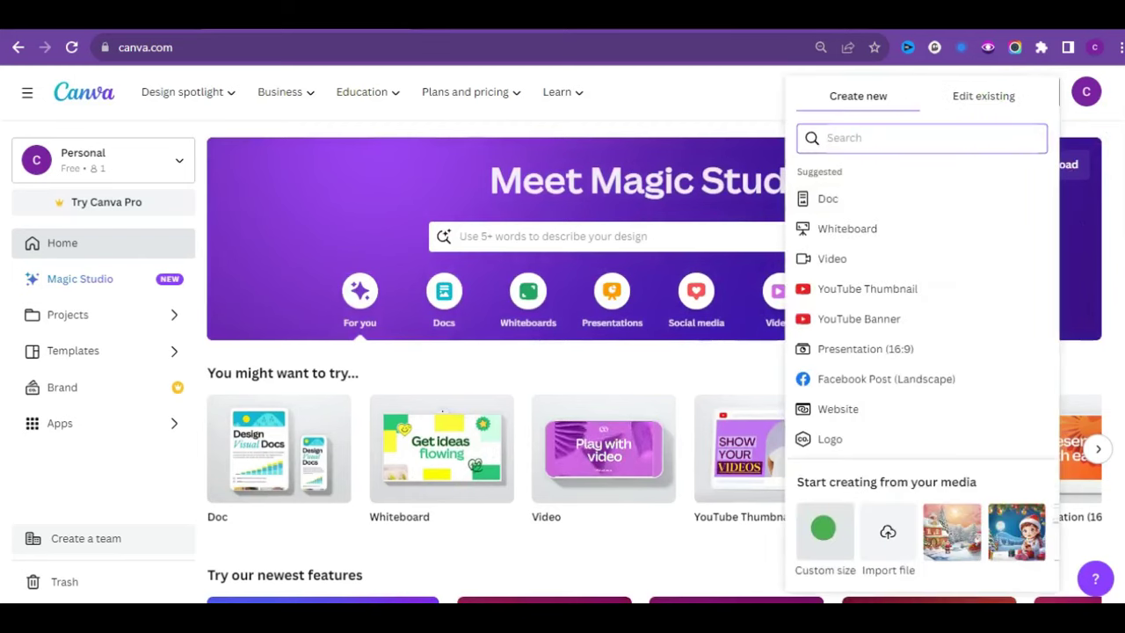
left_click(827, 532)
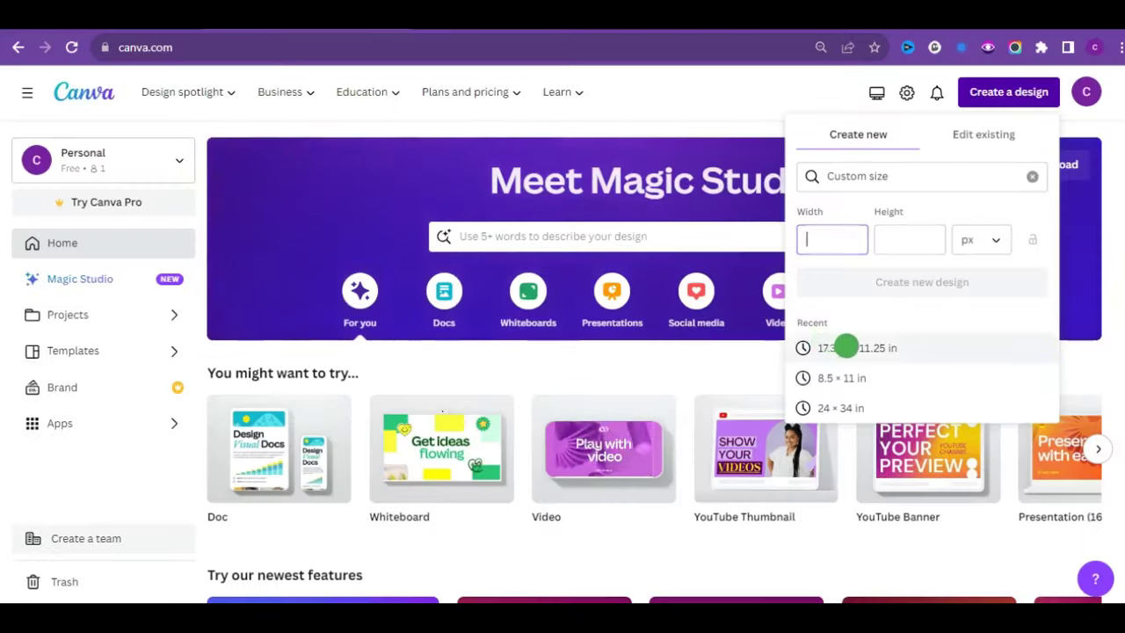
left_click(846, 343)
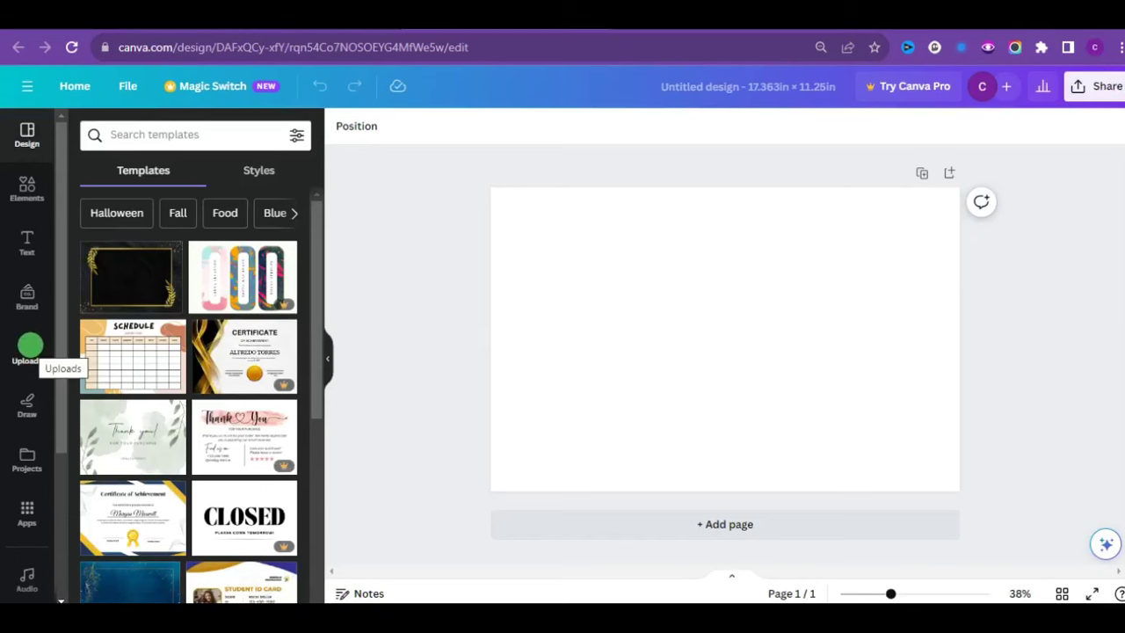
Step: Add the Christmas village image and the KDP template, stretching the template across the whole cover
left_click(29, 344)
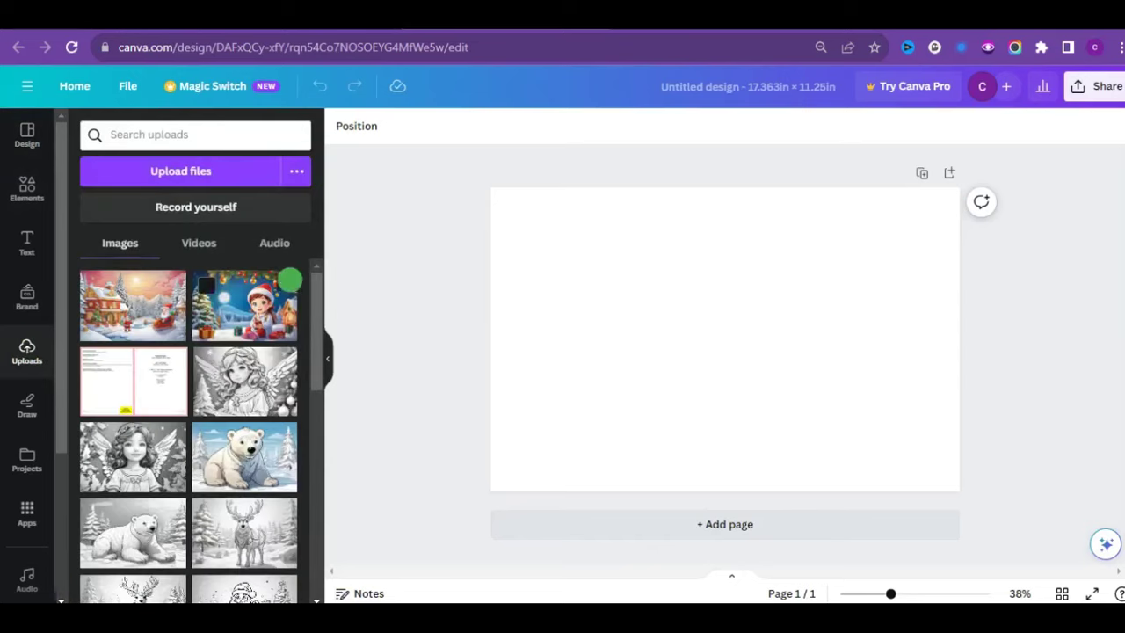
left_click(167, 287)
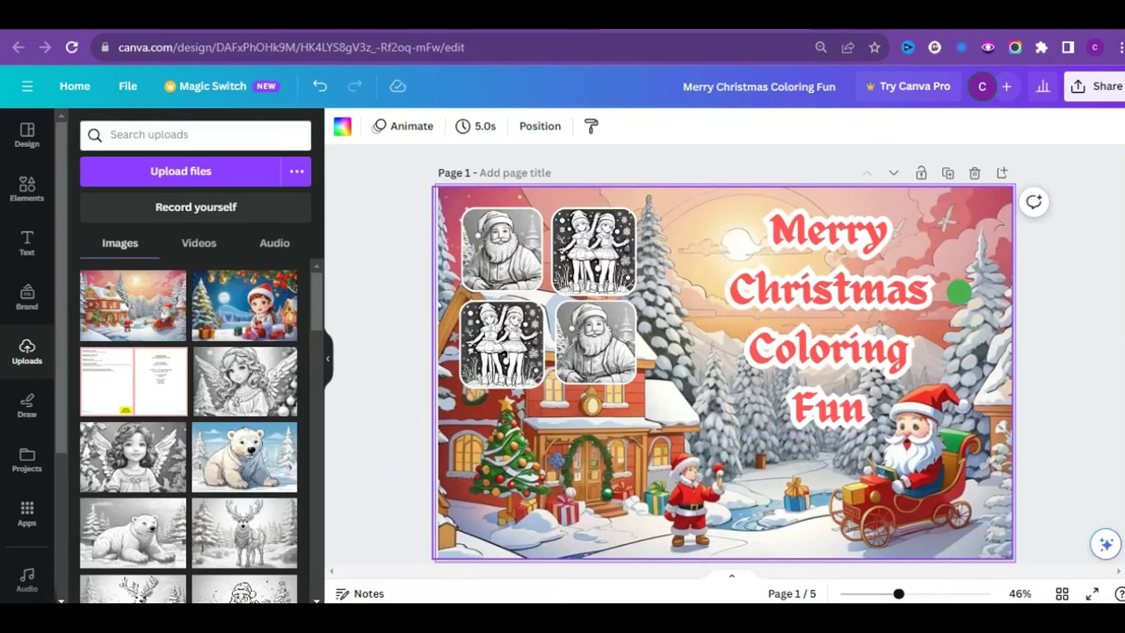
left_click(144, 369)
left_click_drag(571, 375, 544, 373)
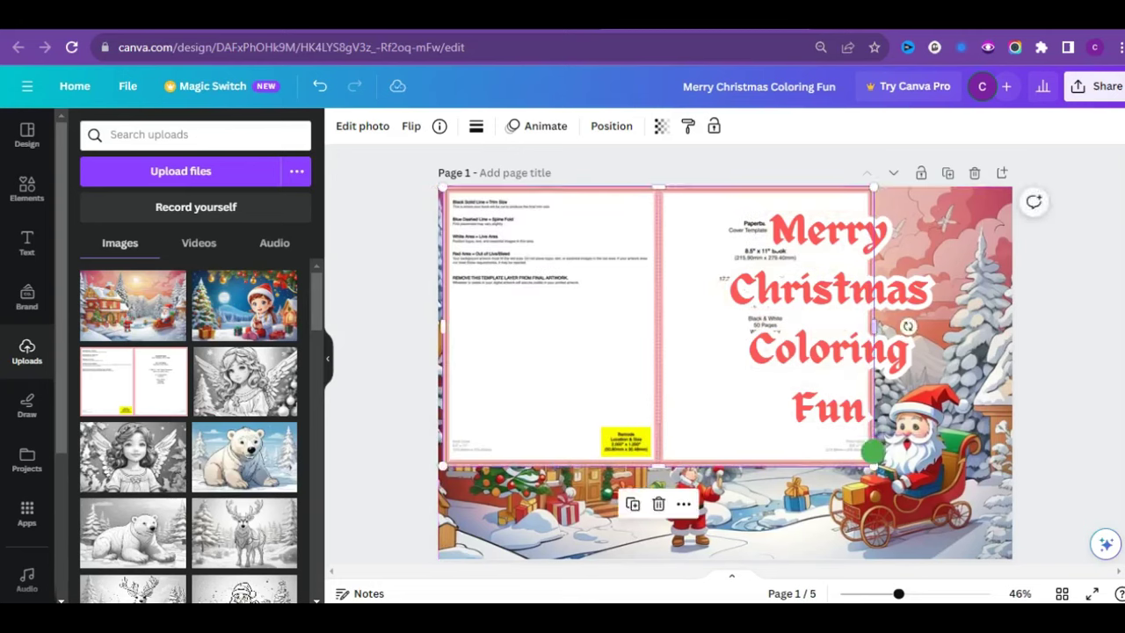
left_click_drag(874, 464, 1008, 542)
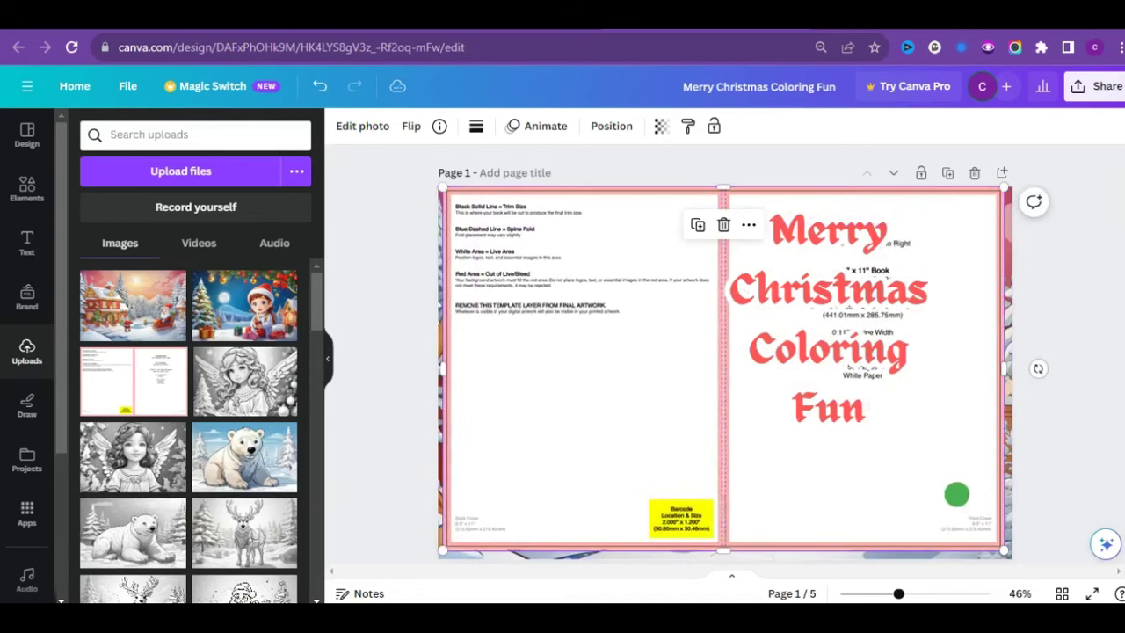
left_click_drag(952, 494, 946, 495)
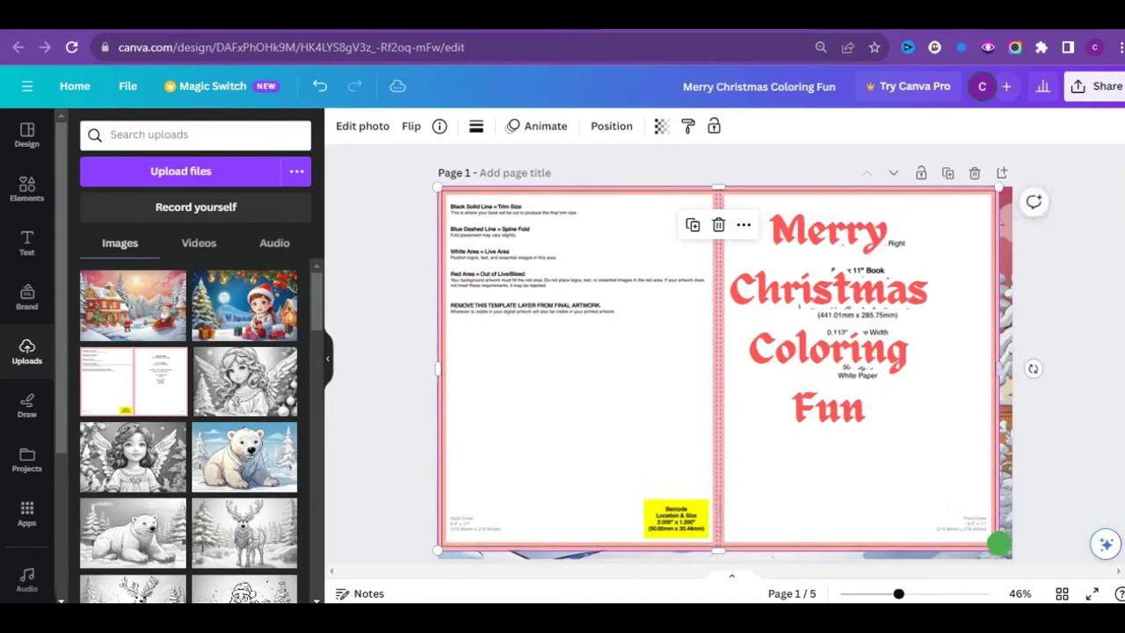
left_click_drag(1009, 550, 1016, 551)
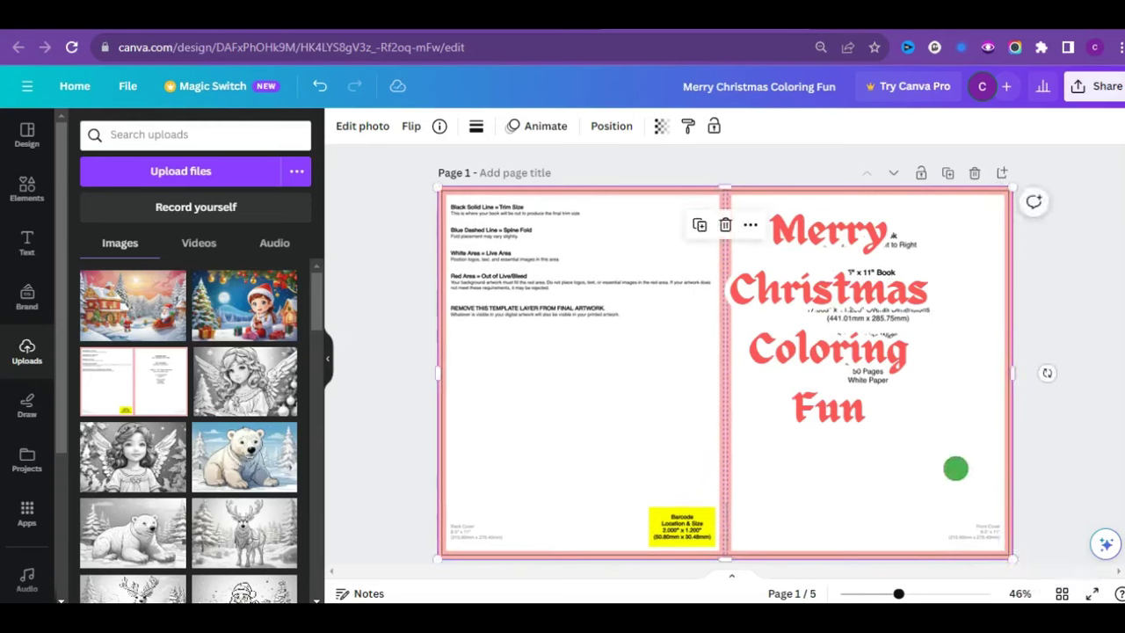
Step: Fade the template to check alignment, shift the title slightly right, then delete the template
left_click(658, 125)
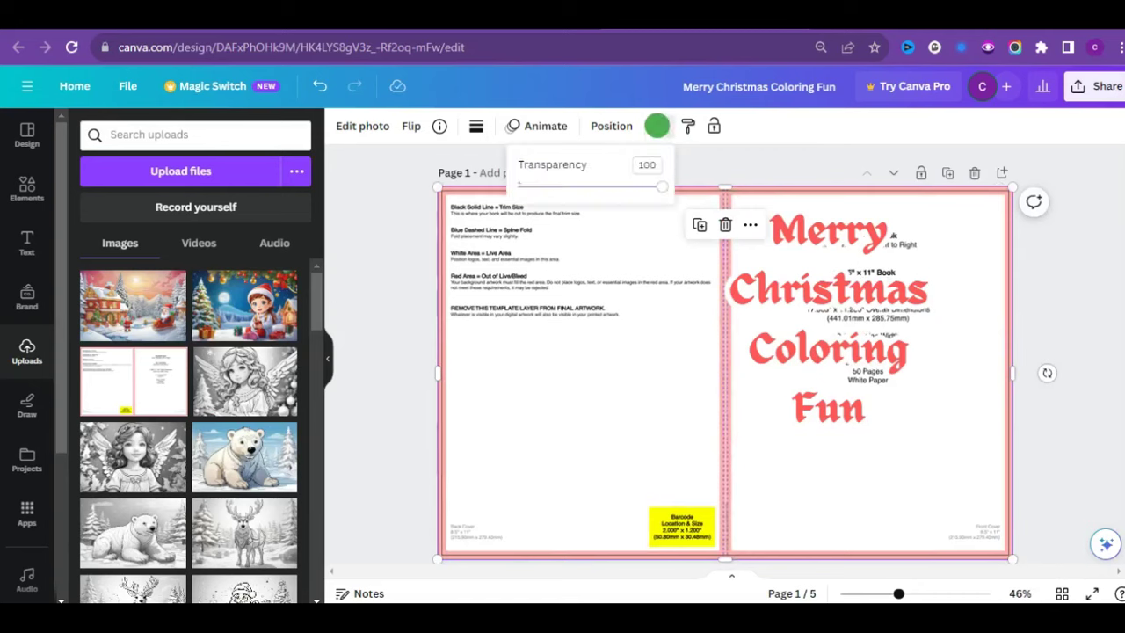
left_click_drag(654, 190, 610, 195)
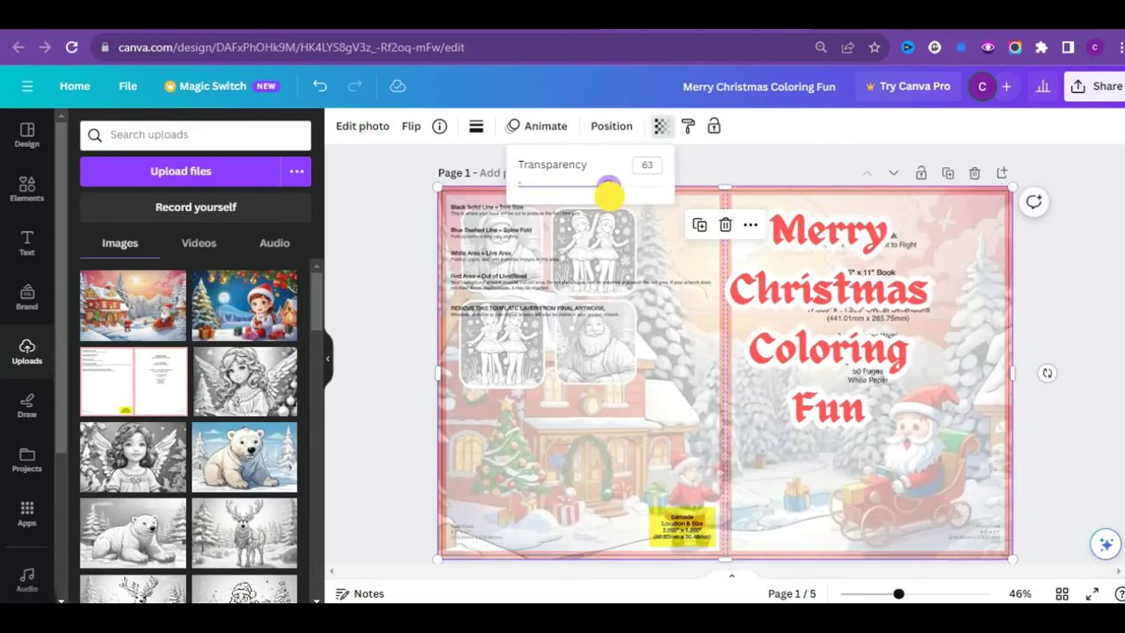
left_click_drag(789, 304, 809, 297)
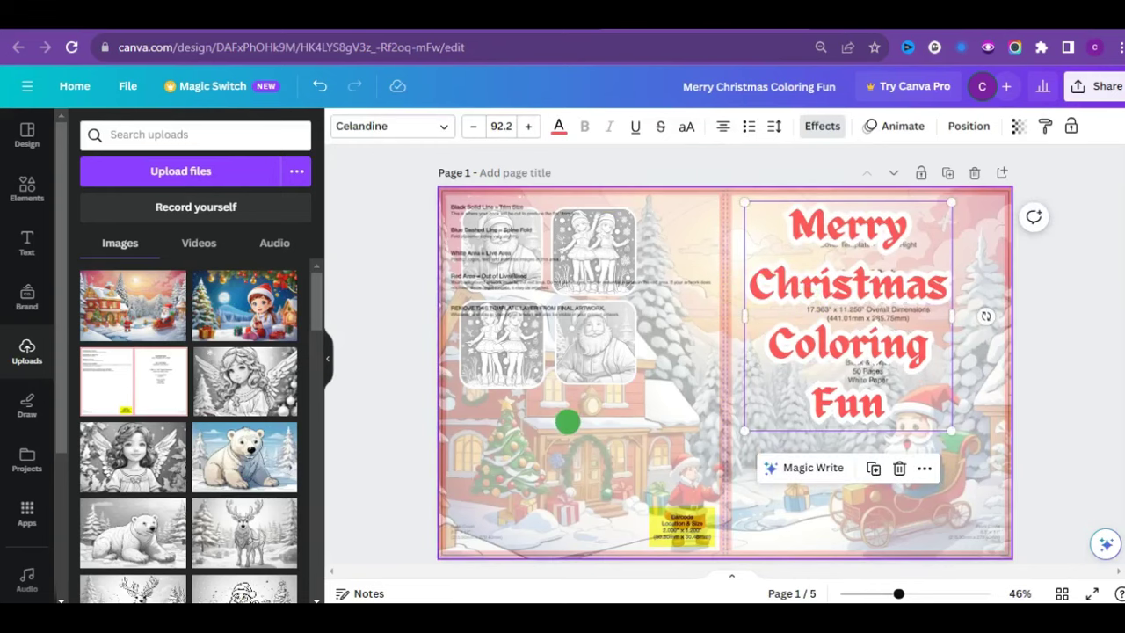
left_click(527, 449)
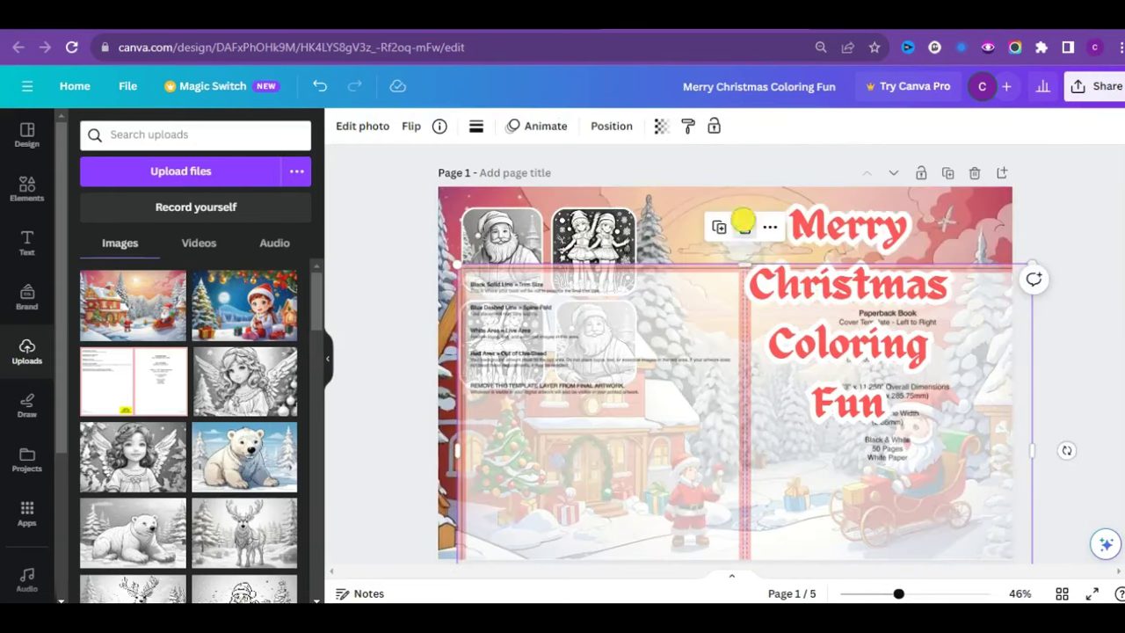
left_click(743, 219)
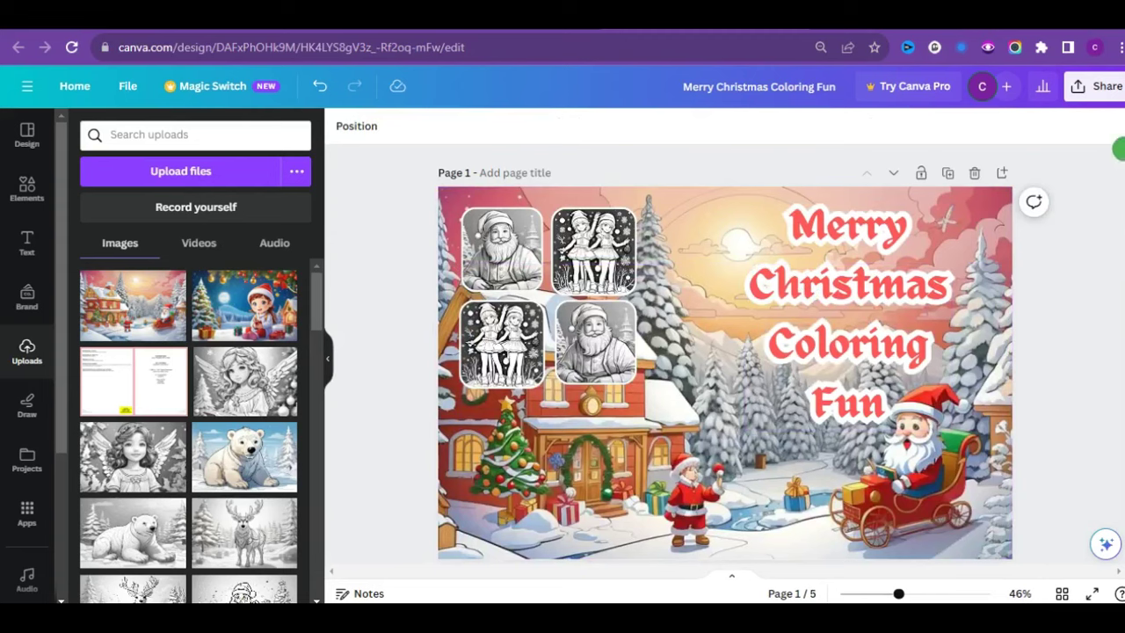
Step: Download page 1 only as a PDF Print file into the Downloads folder
left_click(1094, 86)
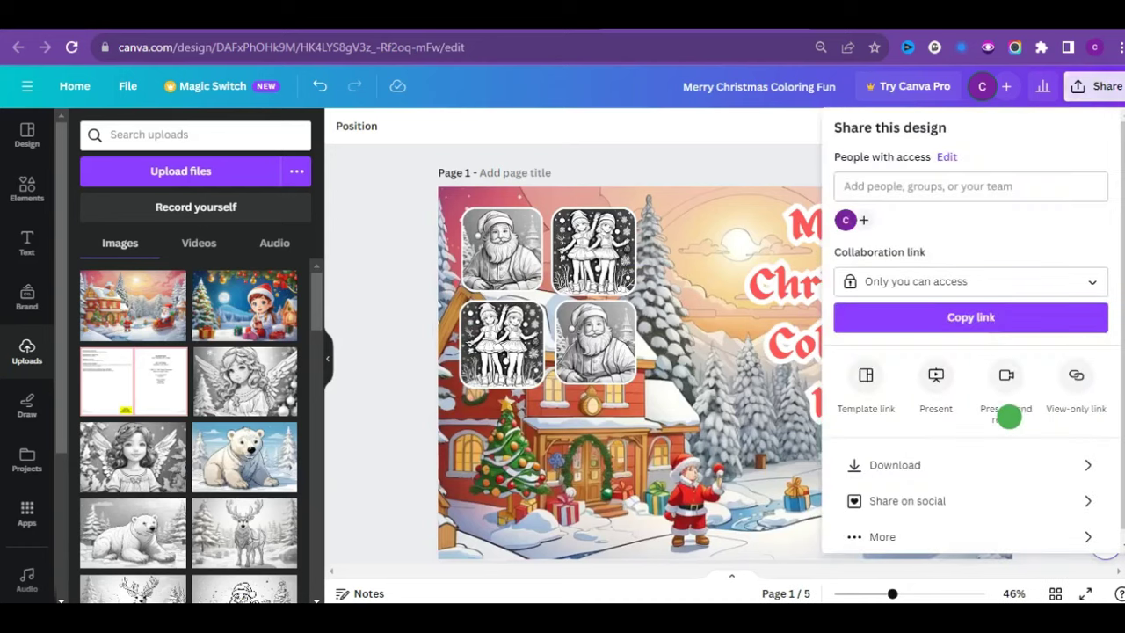
left_click(1015, 465)
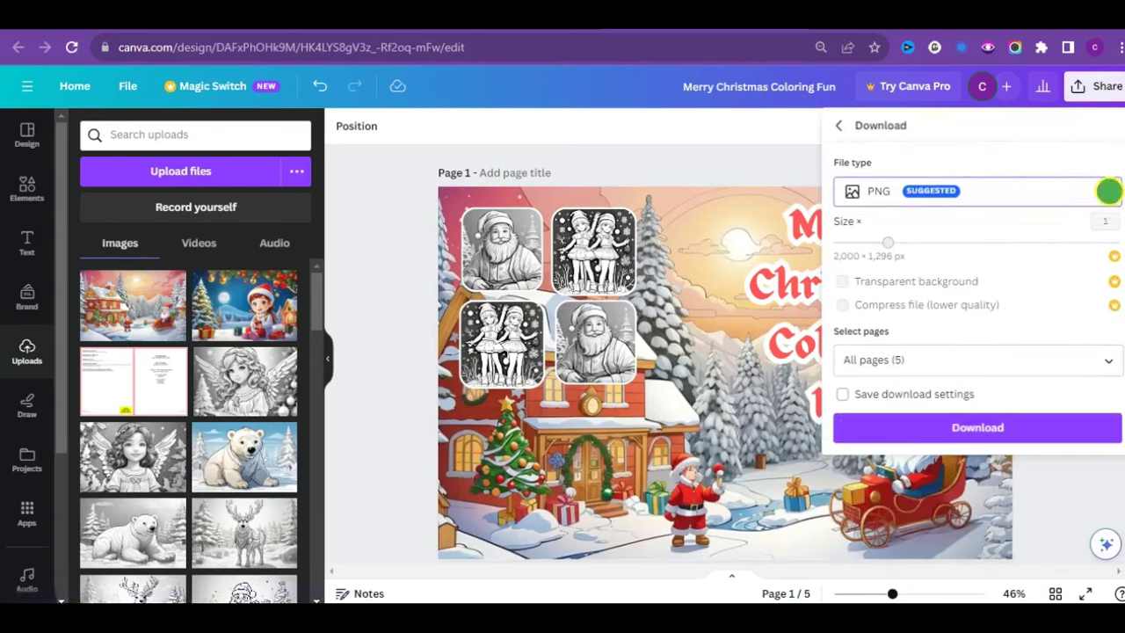
left_click(1106, 190)
left_click(1009, 353)
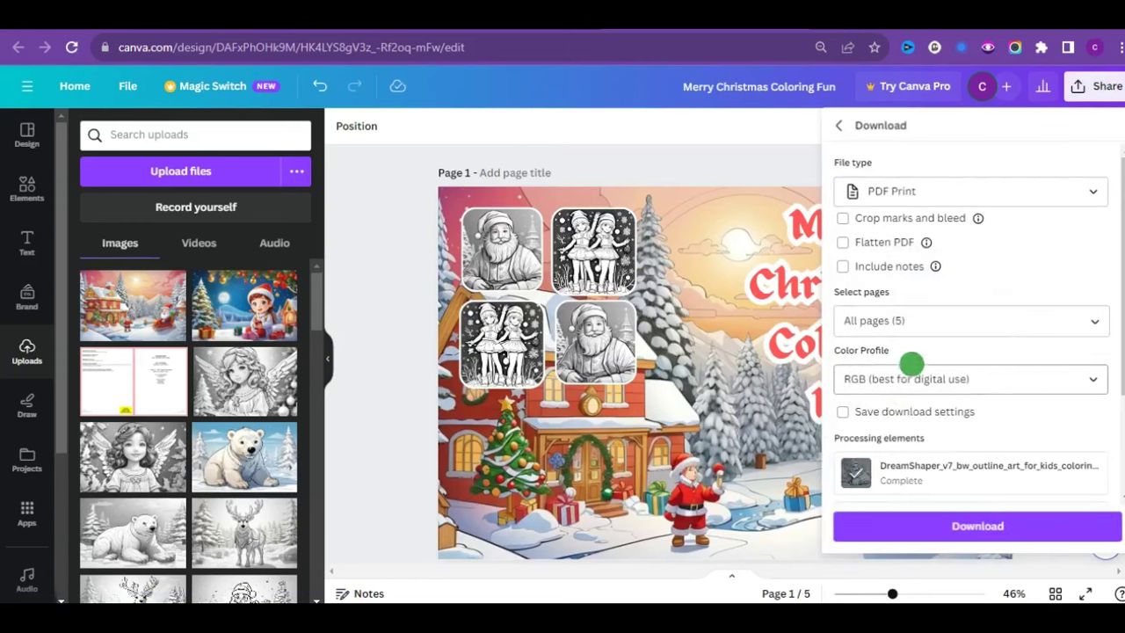
left_click(1093, 320)
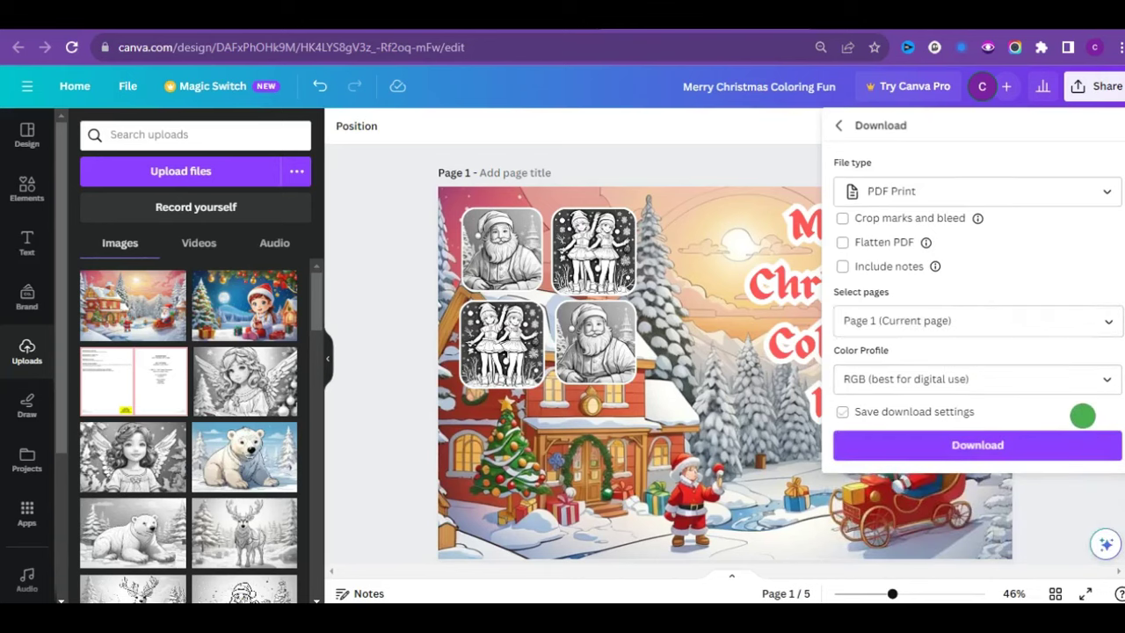
left_click(1051, 443)
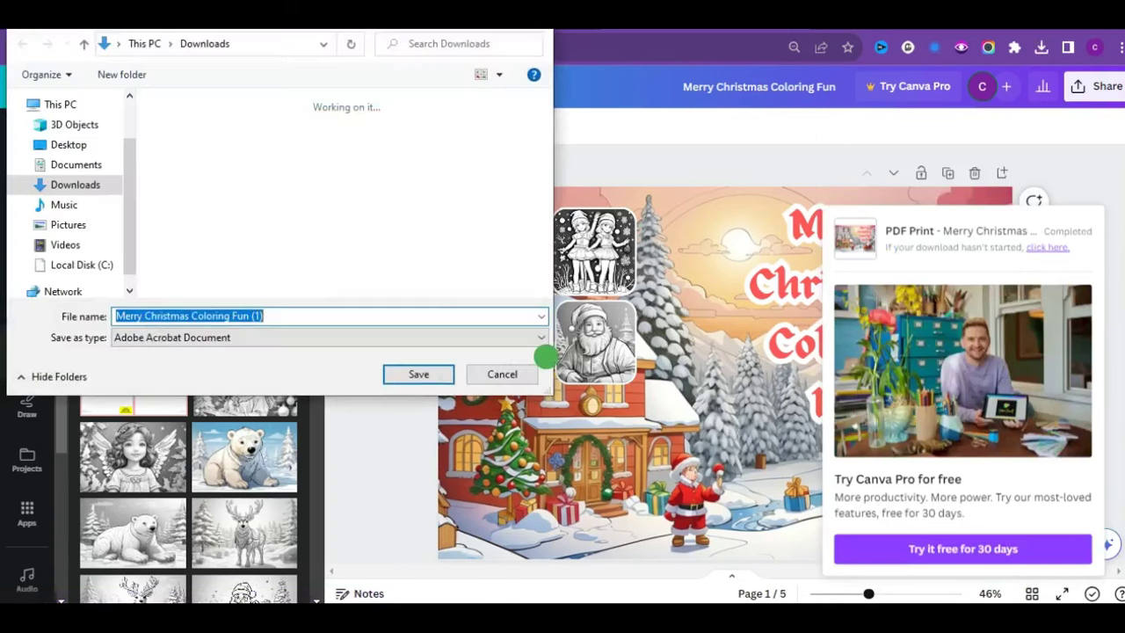
left_click(422, 377)
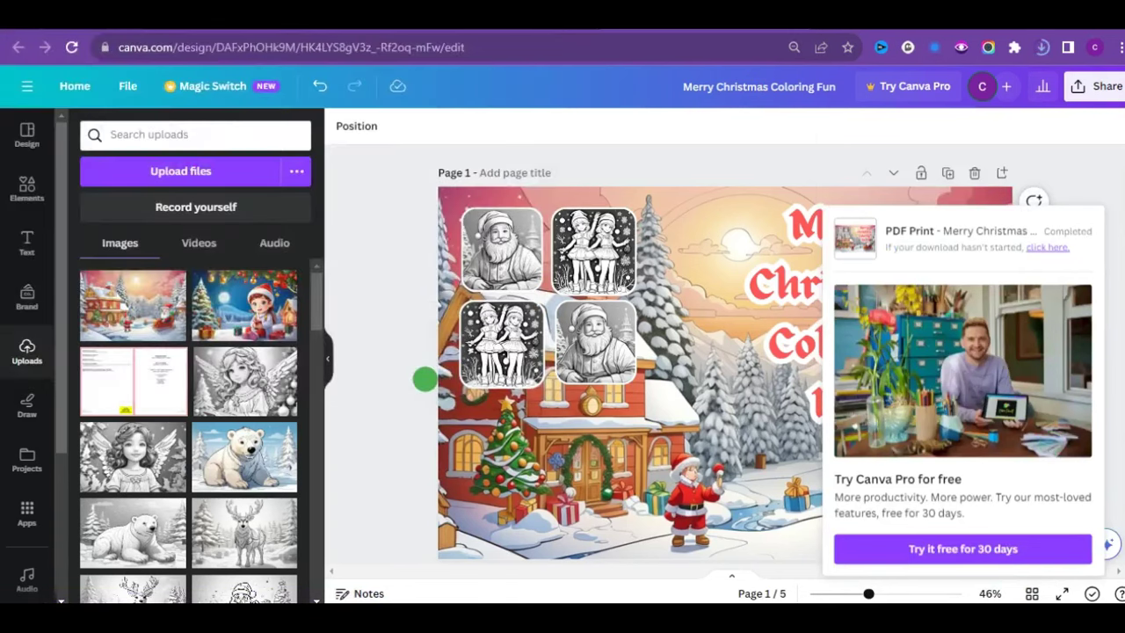
Step: Hide the uploads panel and zoom the cover in to 56%
left_click(374, 346)
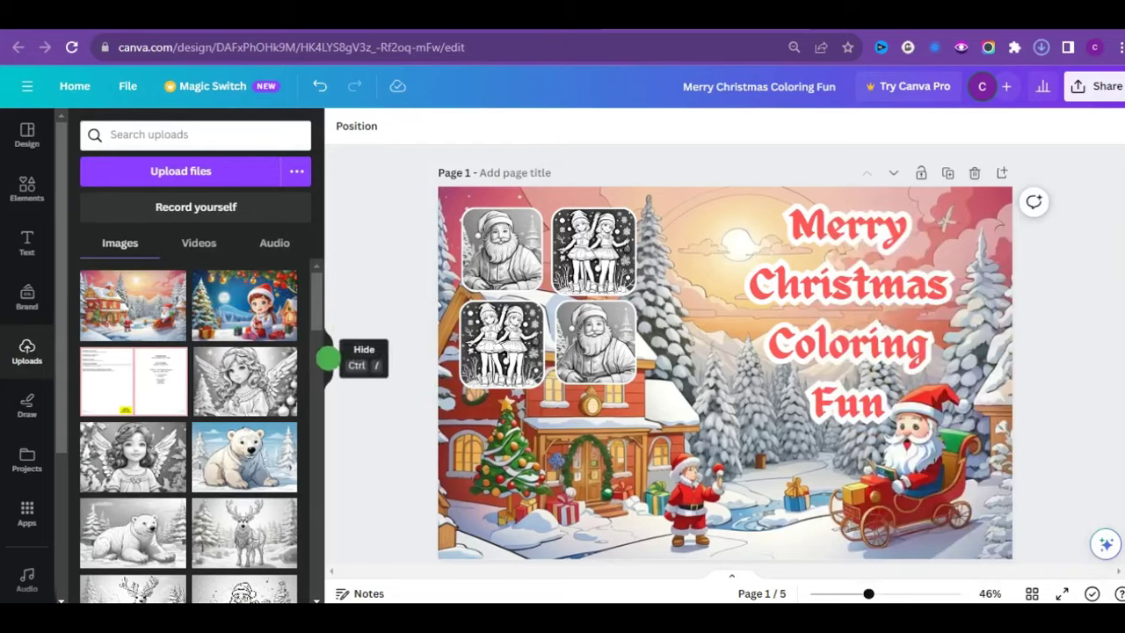
left_click(327, 357)
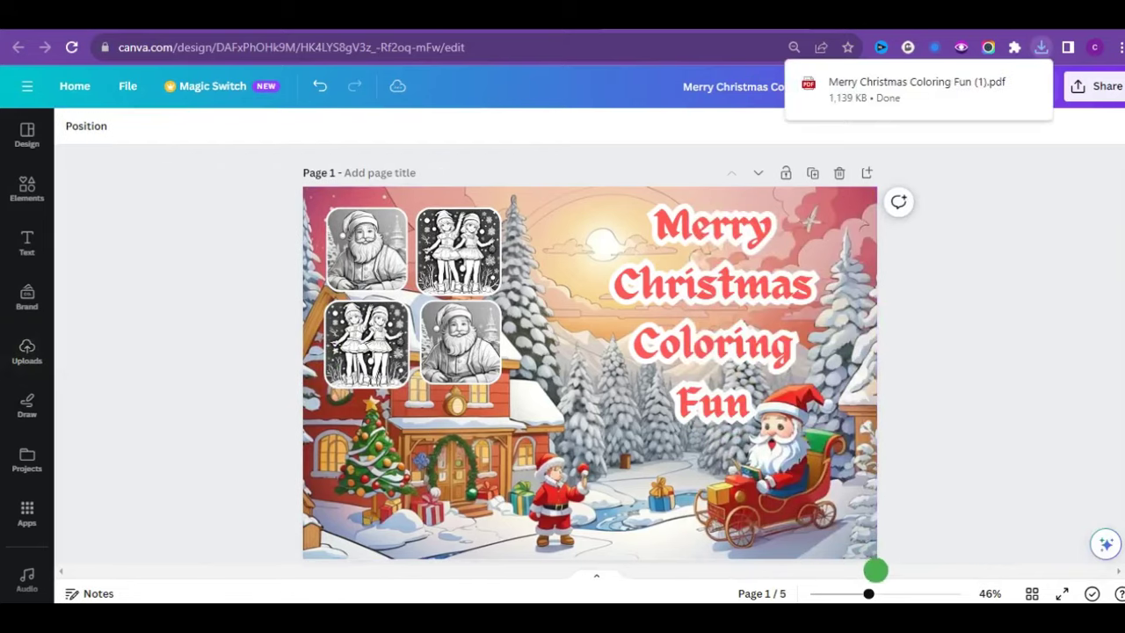
left_click_drag(867, 593, 876, 593)
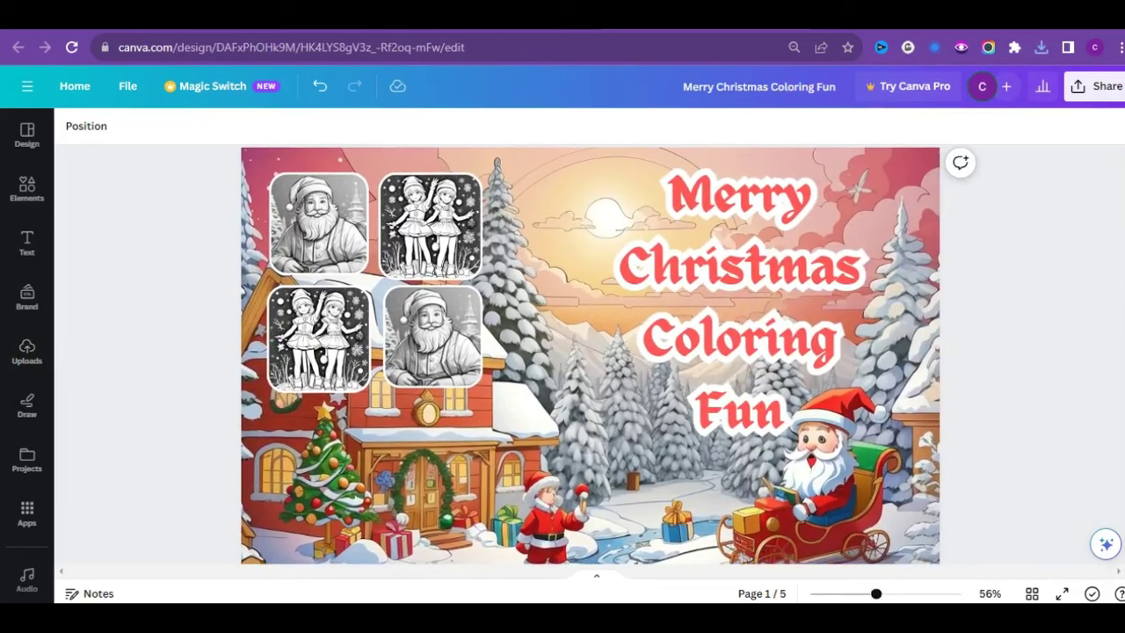
scroll(591, 353, "down", 1)
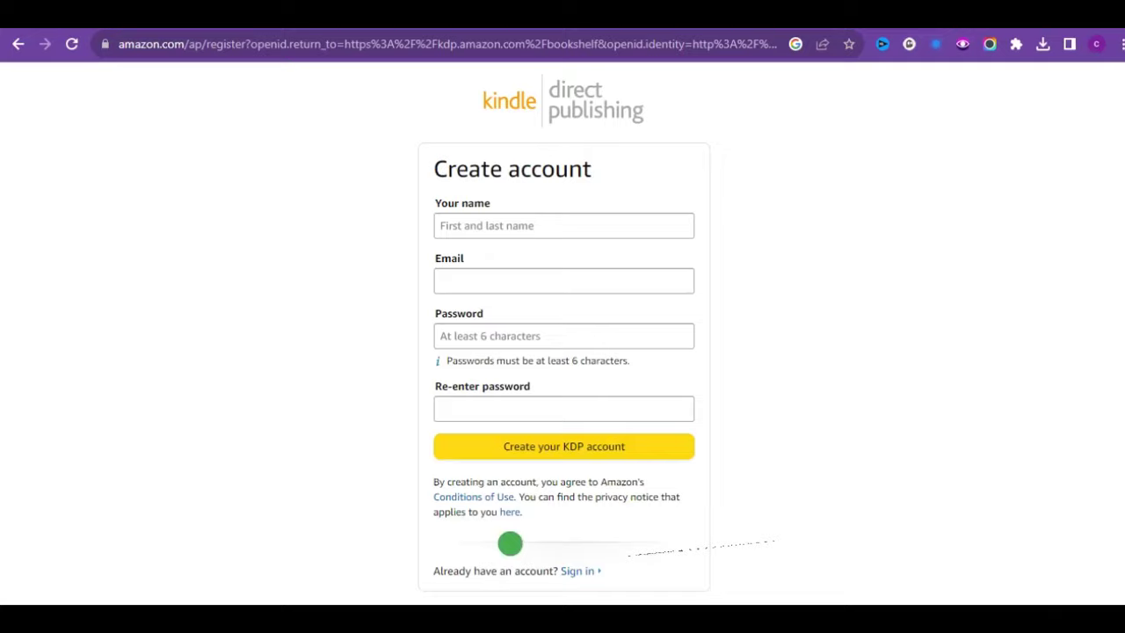
Step: Sign in with the existing KDP account and start a new title from the Bookshelf
key("ctrl+plus")
key("ctrl+plus")
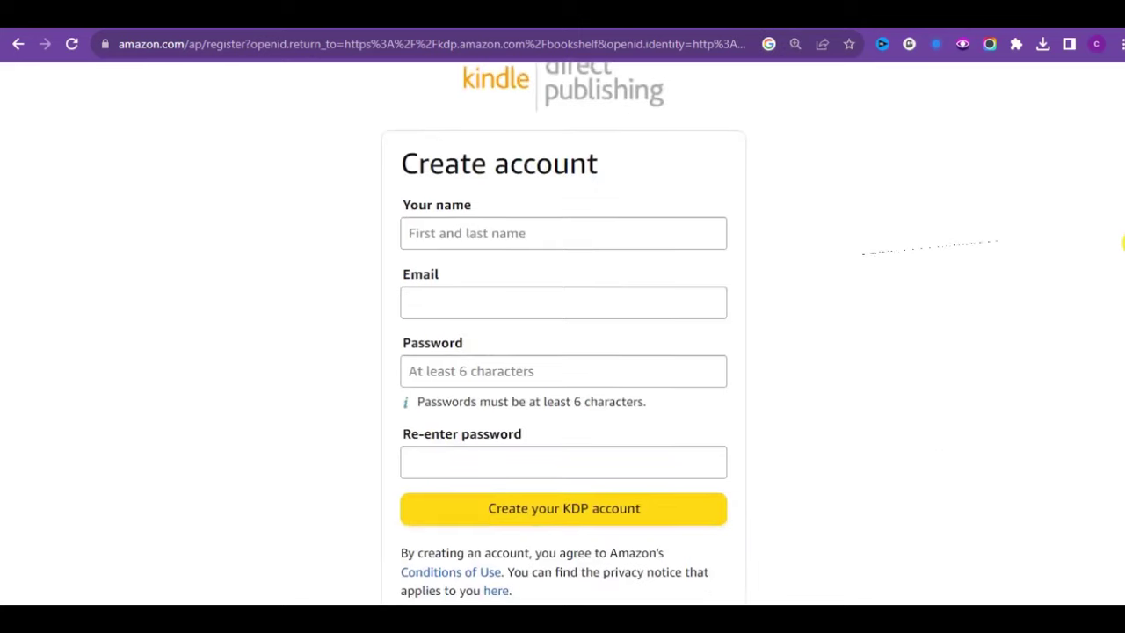
scroll(563, 334, "down", 3)
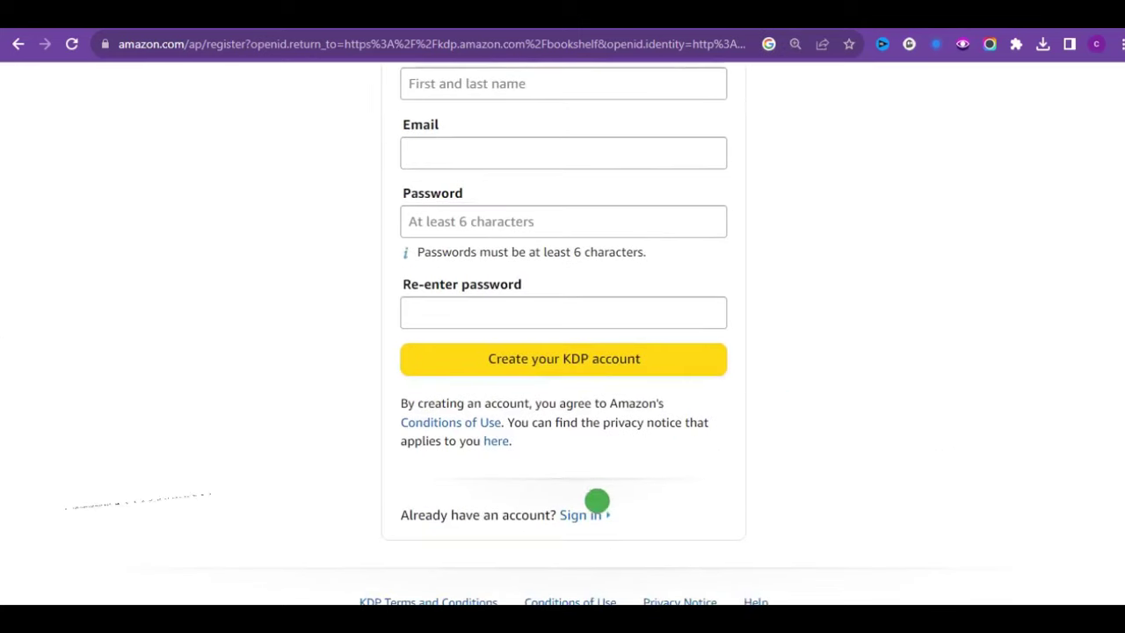
left_click(580, 515)
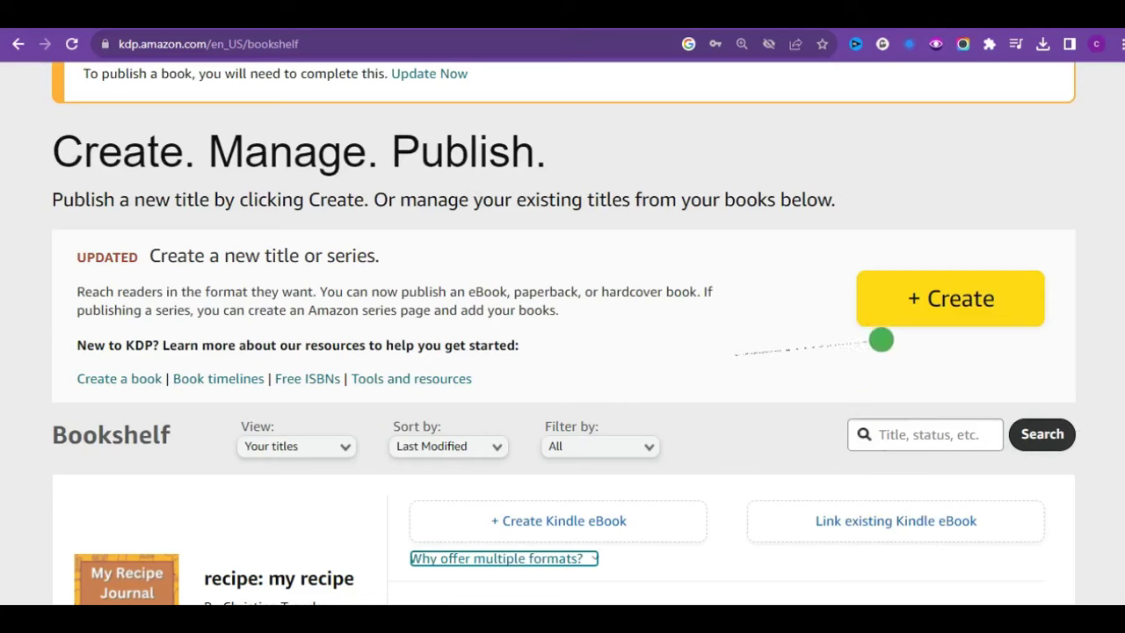
left_click(902, 304)
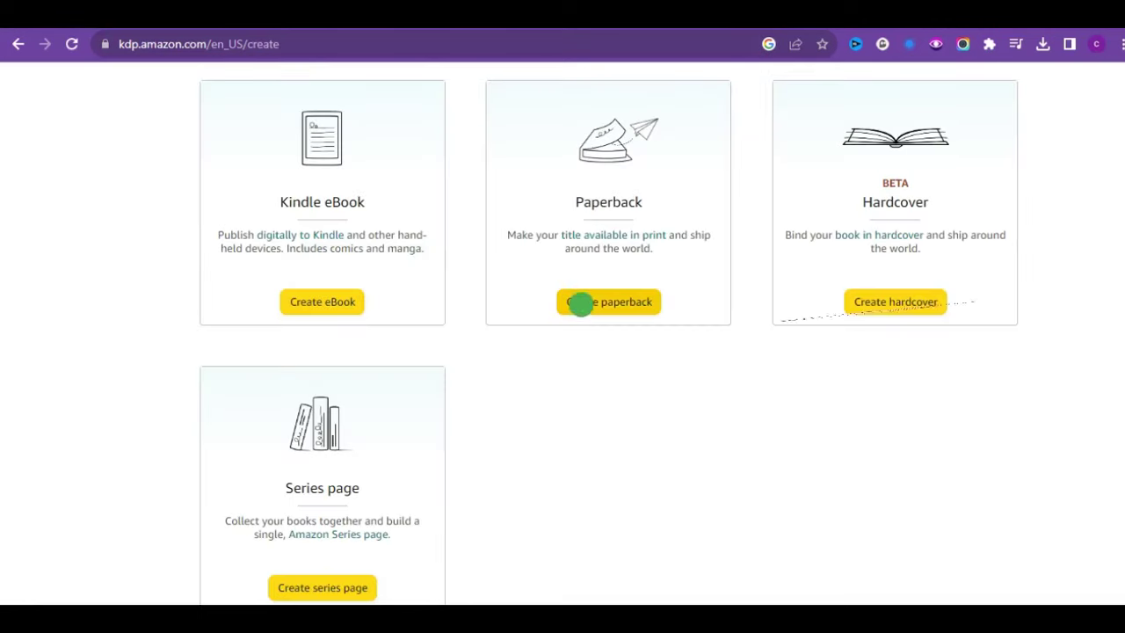
Step: Start a paperback and enter the author's first and last name
left_click(598, 302)
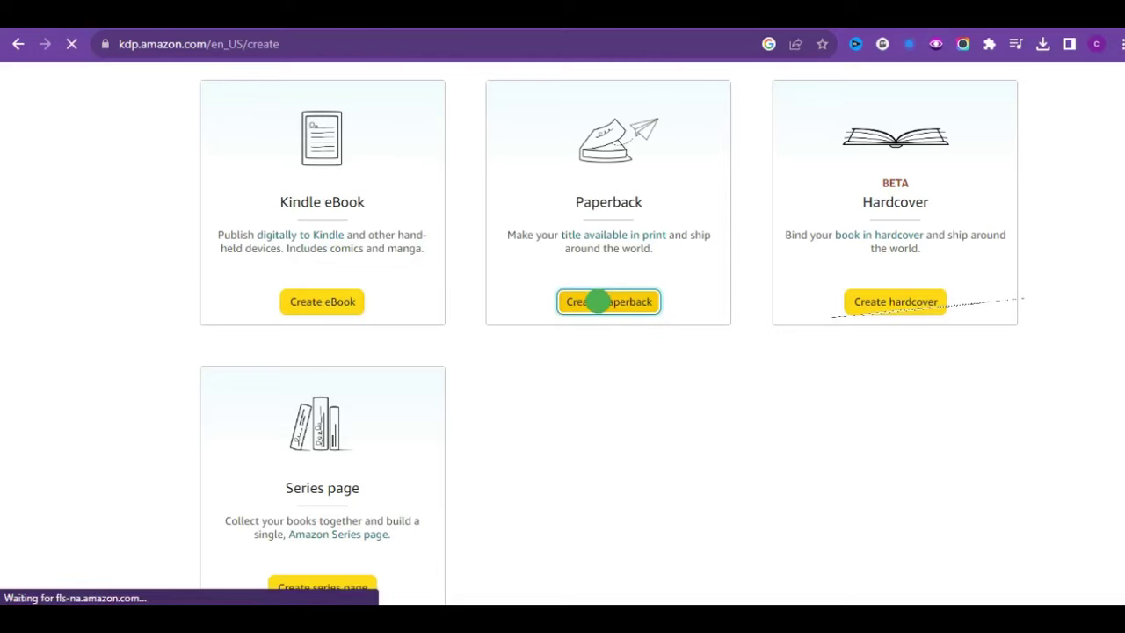
scroll(507, 272, "down", 2)
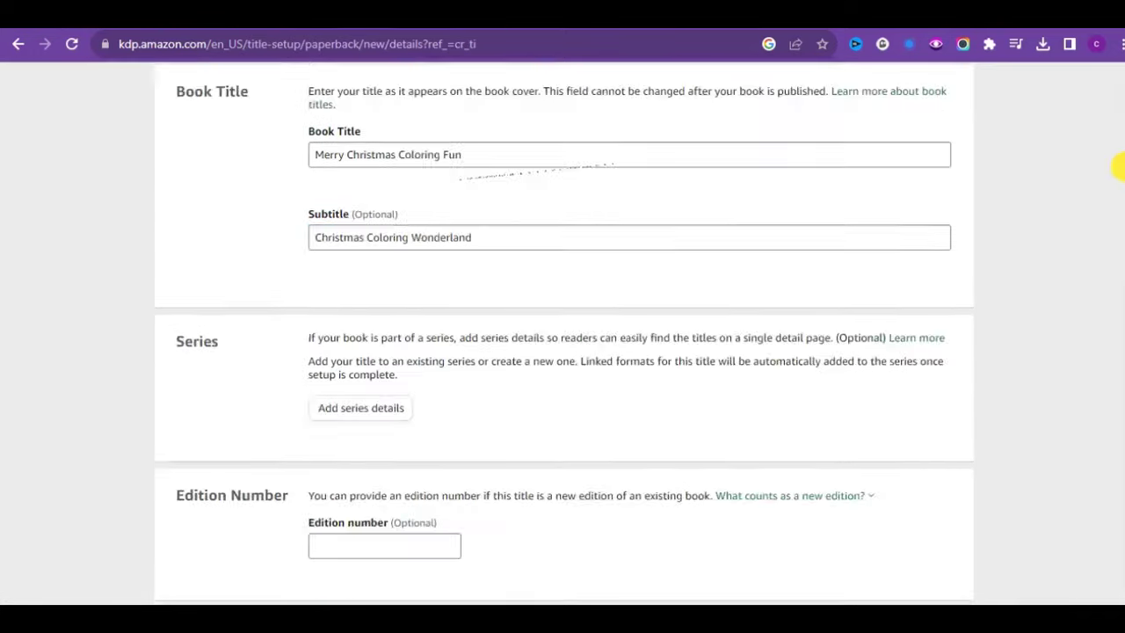
scroll(1116, 185, "down", 3)
scroll(1114, 200, "down", 3)
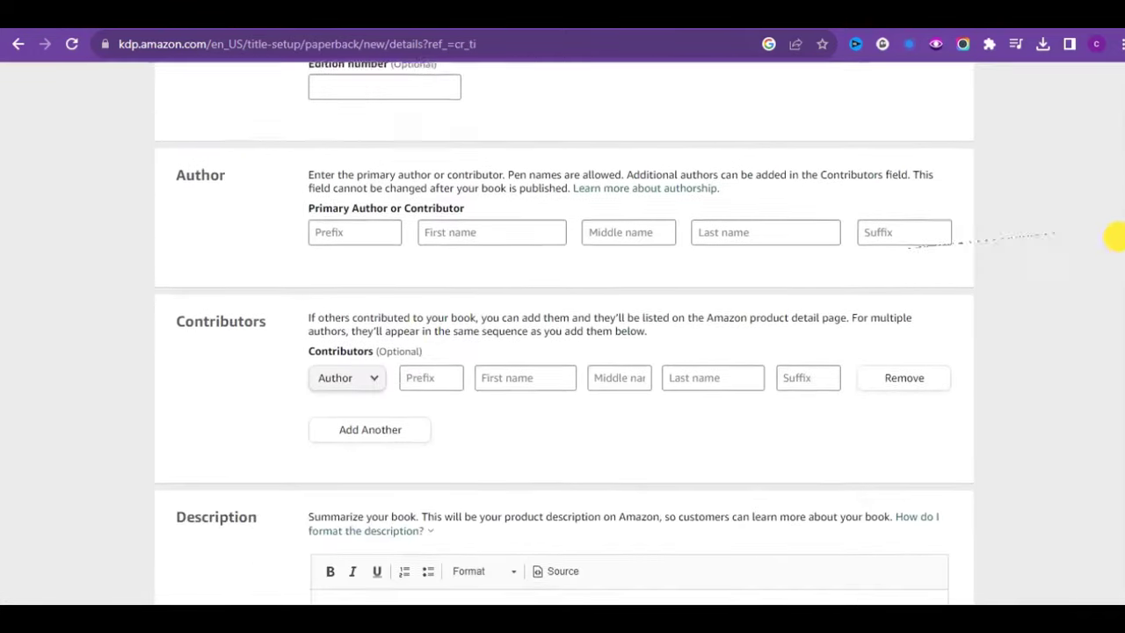
left_click(452, 209)
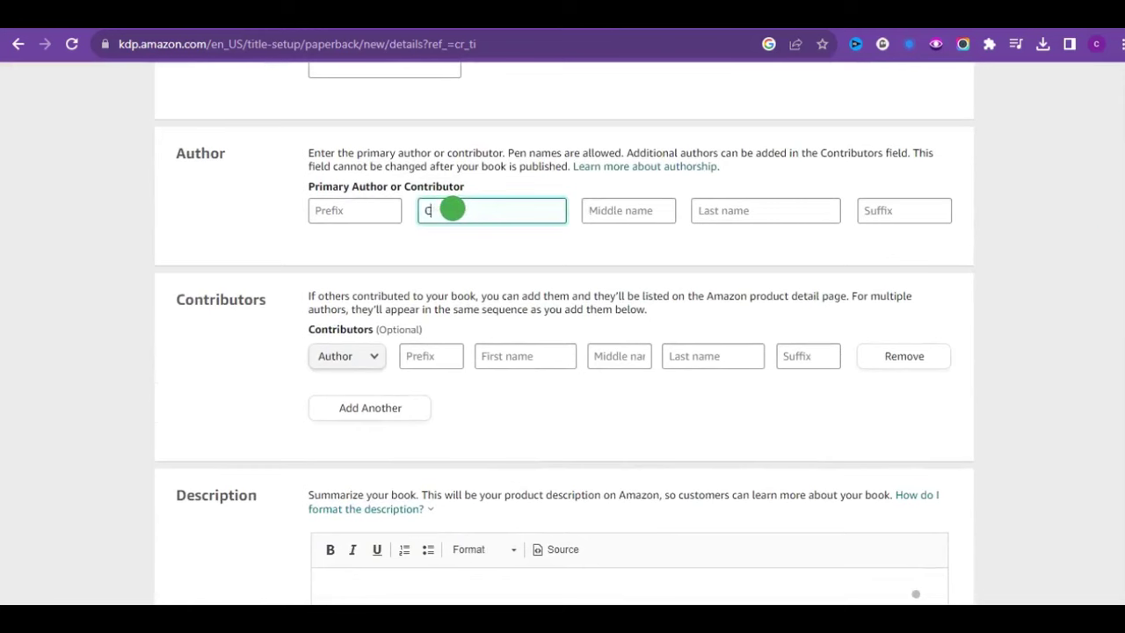
type("Christine")
left_click(765, 210)
type("Francis")
Step: Paste the book description, mark no explicit content, and set reading ages 1 to 7
scroll(563, 351, "down", 5)
left_click(322, 307)
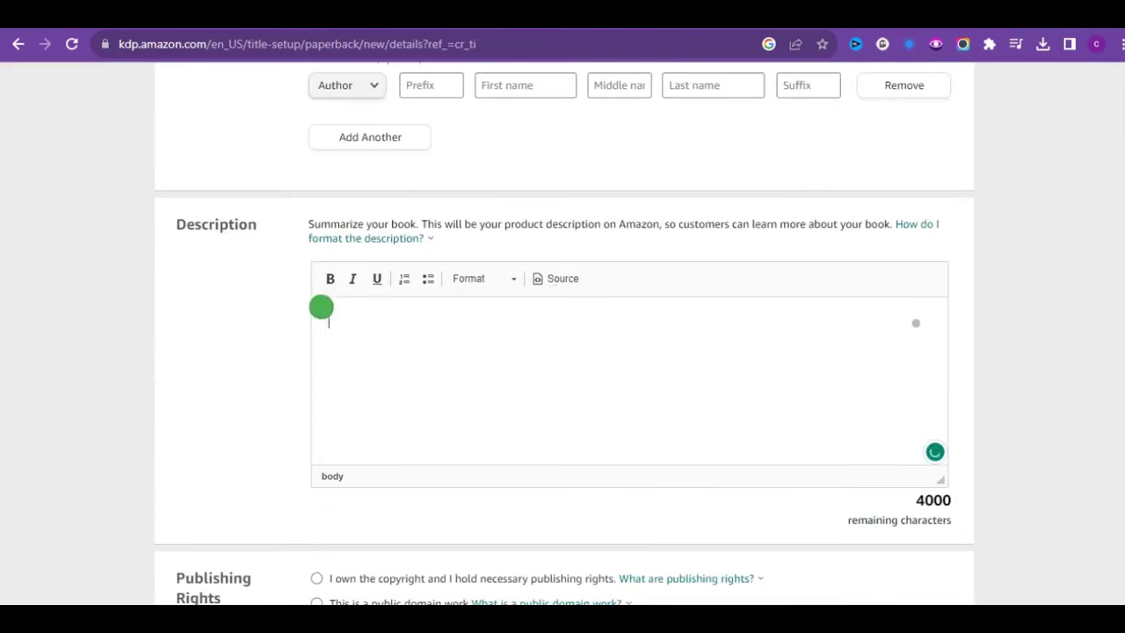
key("ctrl+v")
scroll(337, 312, "down", 5)
left_click(316, 380)
left_click(396, 496)
left_click(343, 180)
left_click(791, 496)
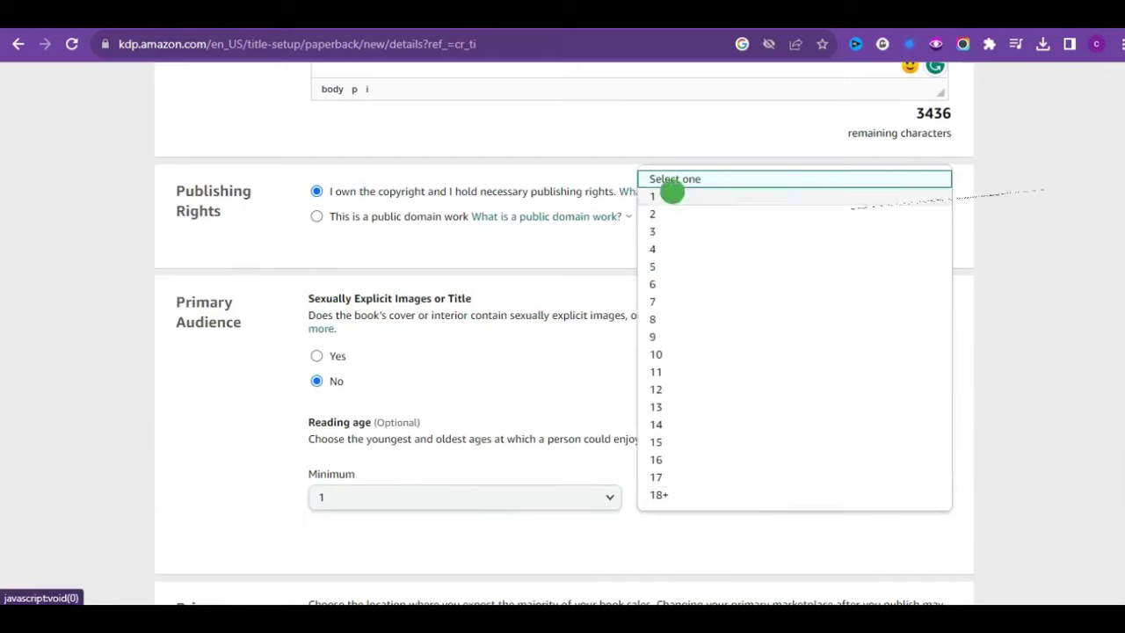
left_click(677, 302)
Step: Add Children's Books > Holidays & Celebrations categories Christmas, Halloween and Thanksgiving
scroll(677, 302, "down", 5)
left_click(499, 215)
left_click(500, 216)
left_click(364, 310)
left_click(364, 324)
left_click(283, 392)
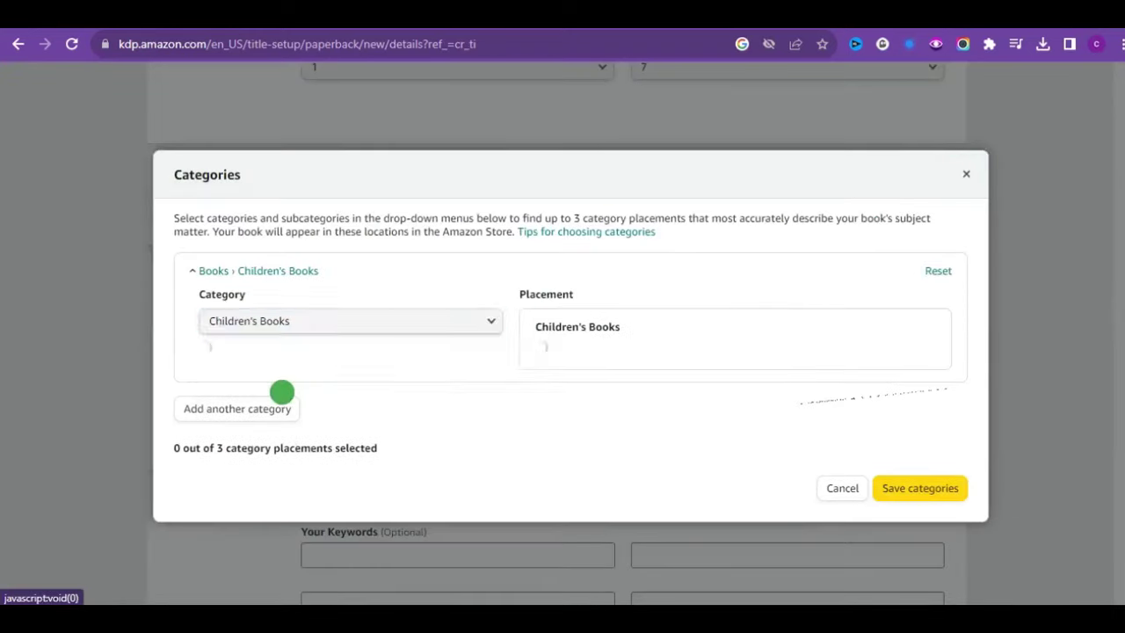
left_click(482, 373)
left_click(324, 354)
left_click(544, 352)
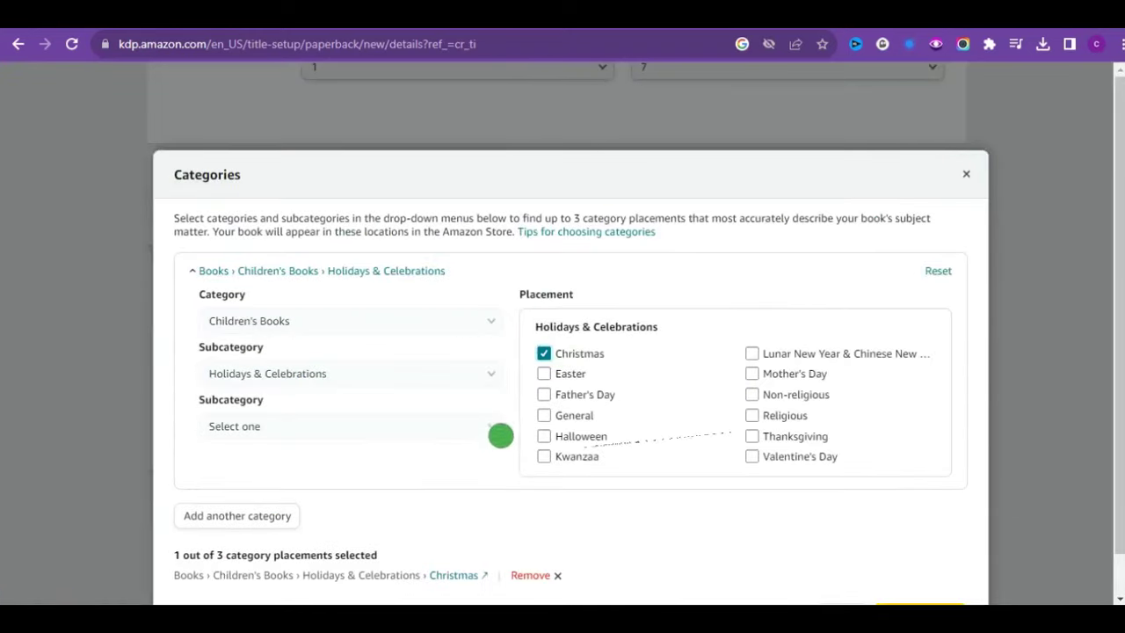
left_click(544, 436)
left_click(753, 436)
left_click(917, 570)
Step: Mark the book large-print, fill in the keywords, and save the details
scroll(833, 411, "down", 1)
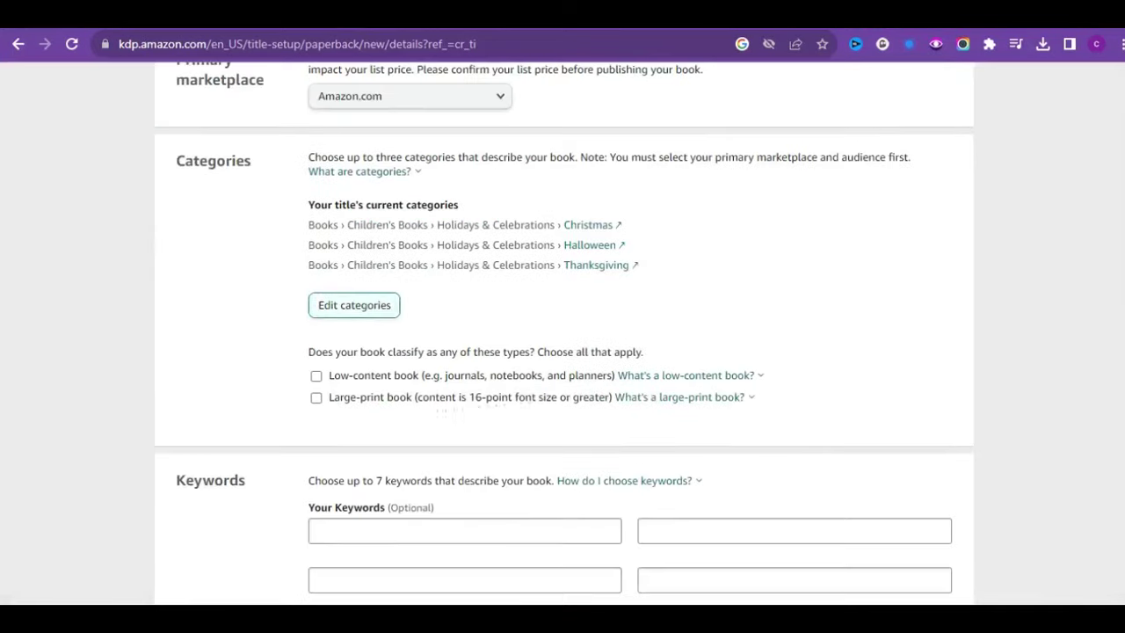
left_click(316, 397)
scroll(563, 351, "down", 2)
left_click(344, 314)
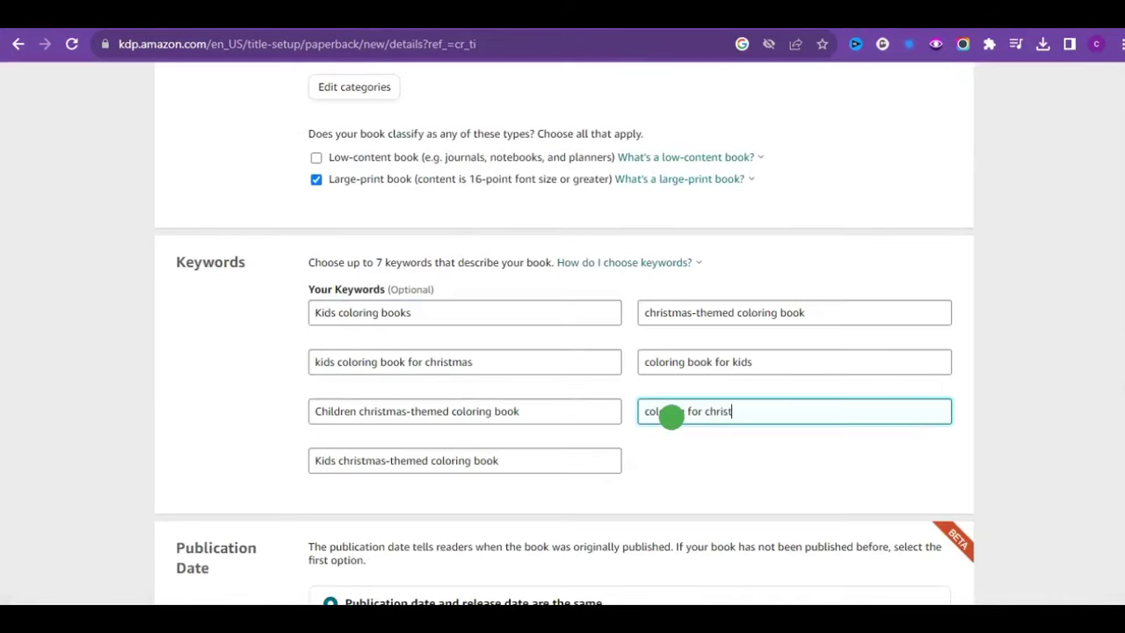
scroll(1124, 433, "down", 4)
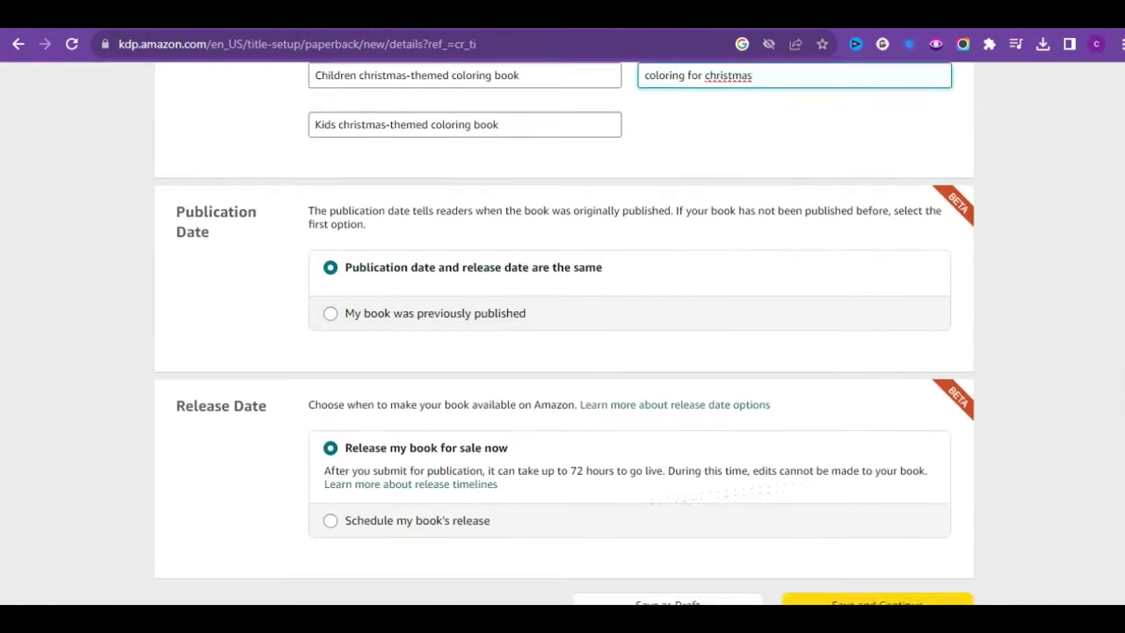
scroll(967, 432, "down", 2)
left_click(894, 437)
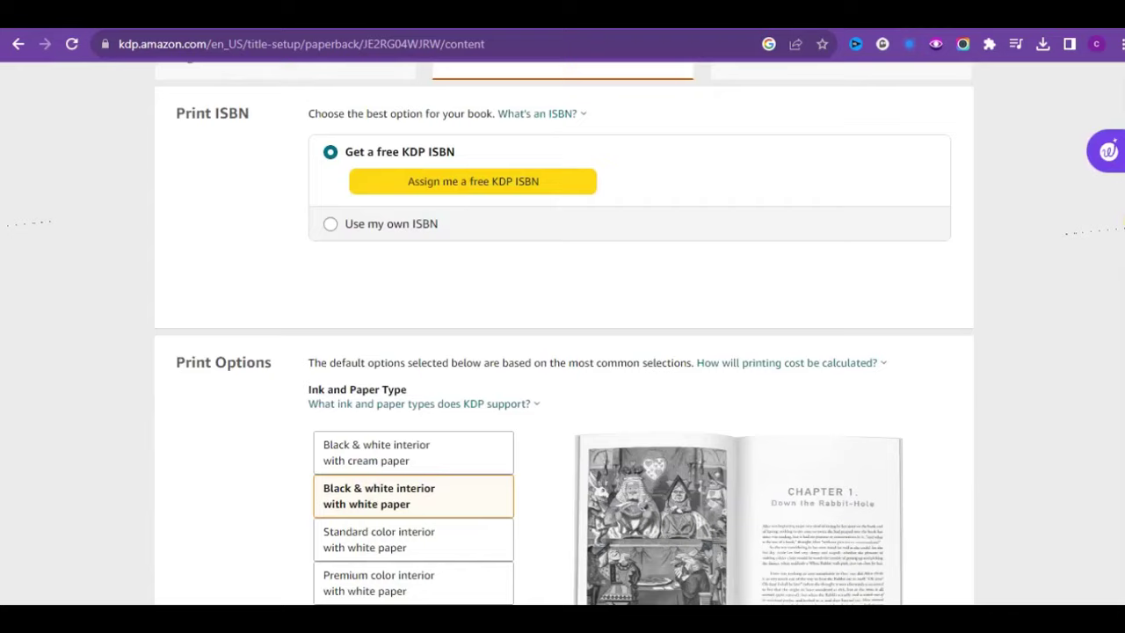
Step: Assign a free KDP ISBN to the paperback
left_click(525, 184)
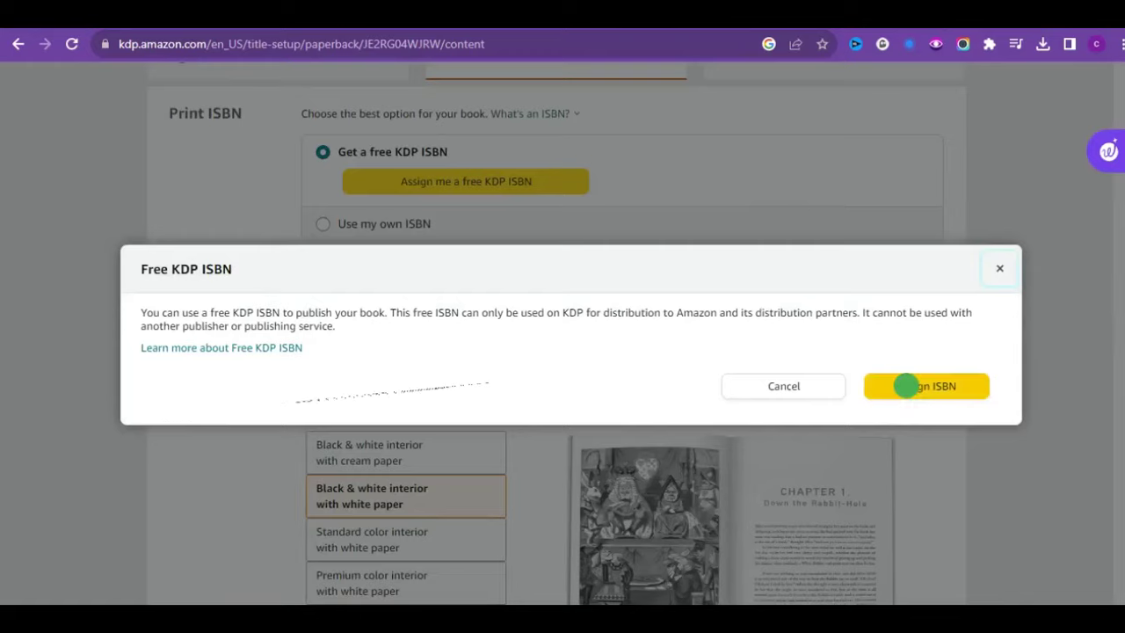
left_click(906, 385)
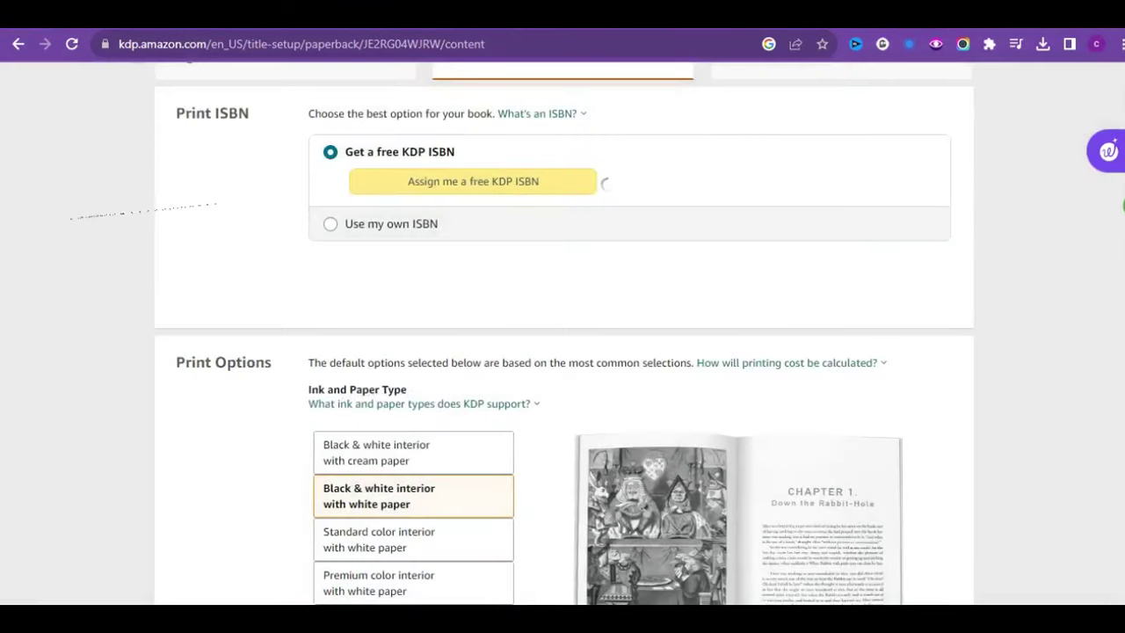
scroll(422, 569, "down", 8)
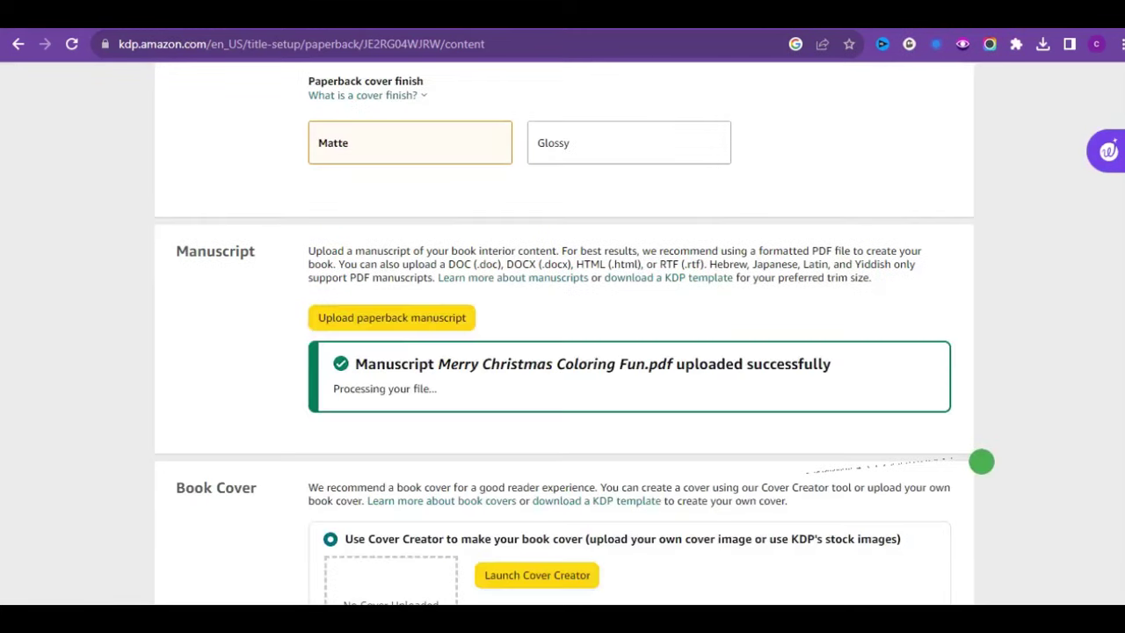
scroll(981, 461, "down", 2)
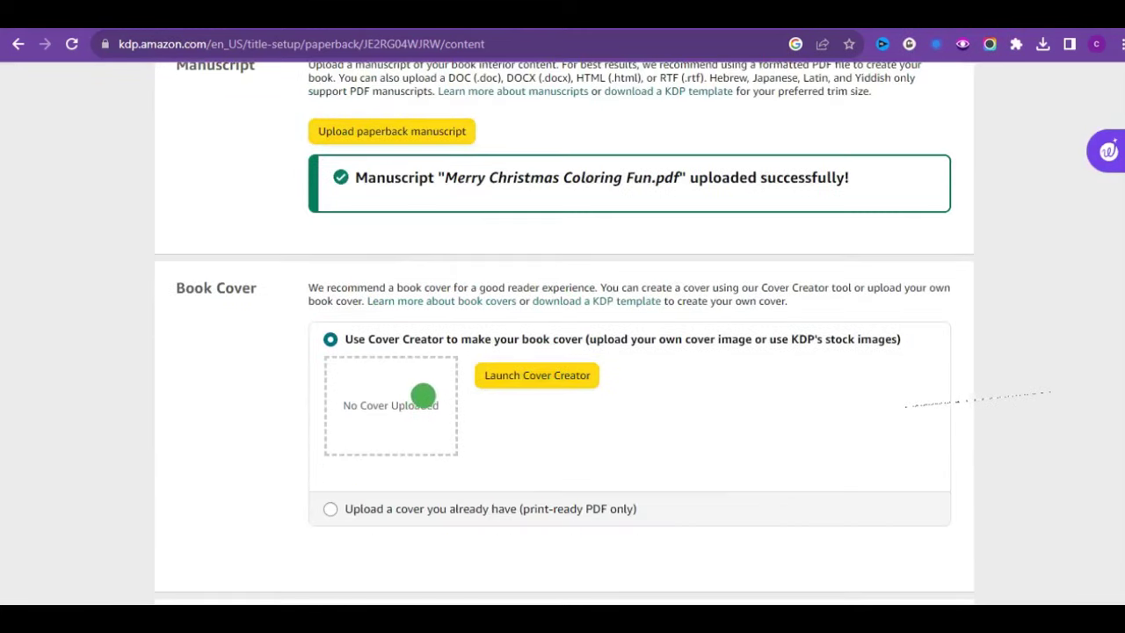
Step: Choose to upload an existing print-ready cover and review the remaining content options
left_click(329, 509)
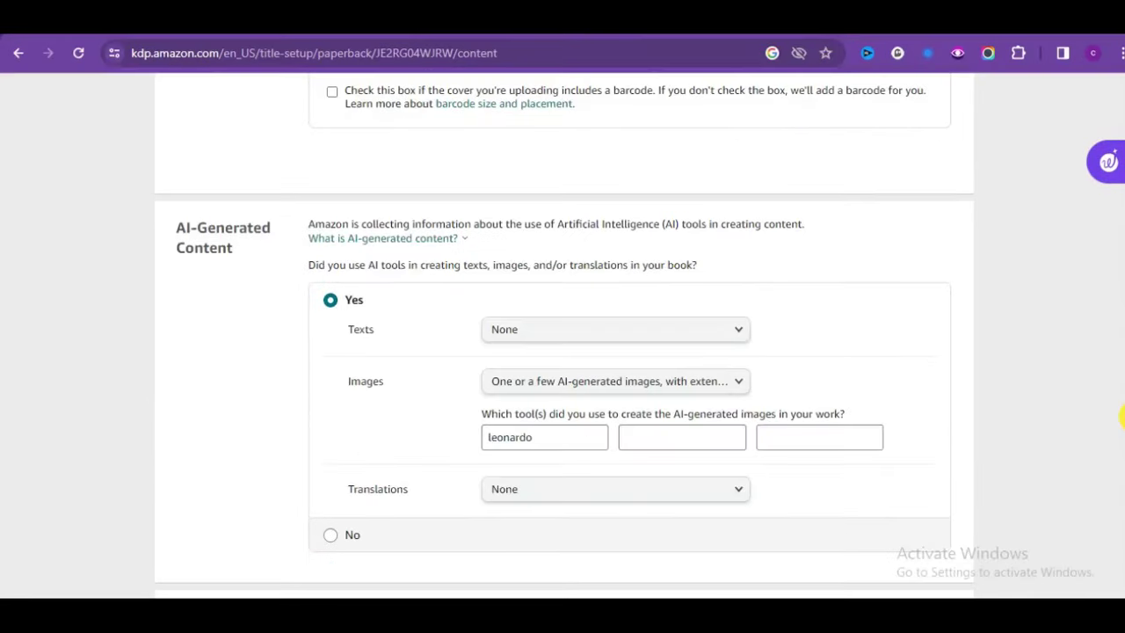
scroll(1123, 417, "down", 1)
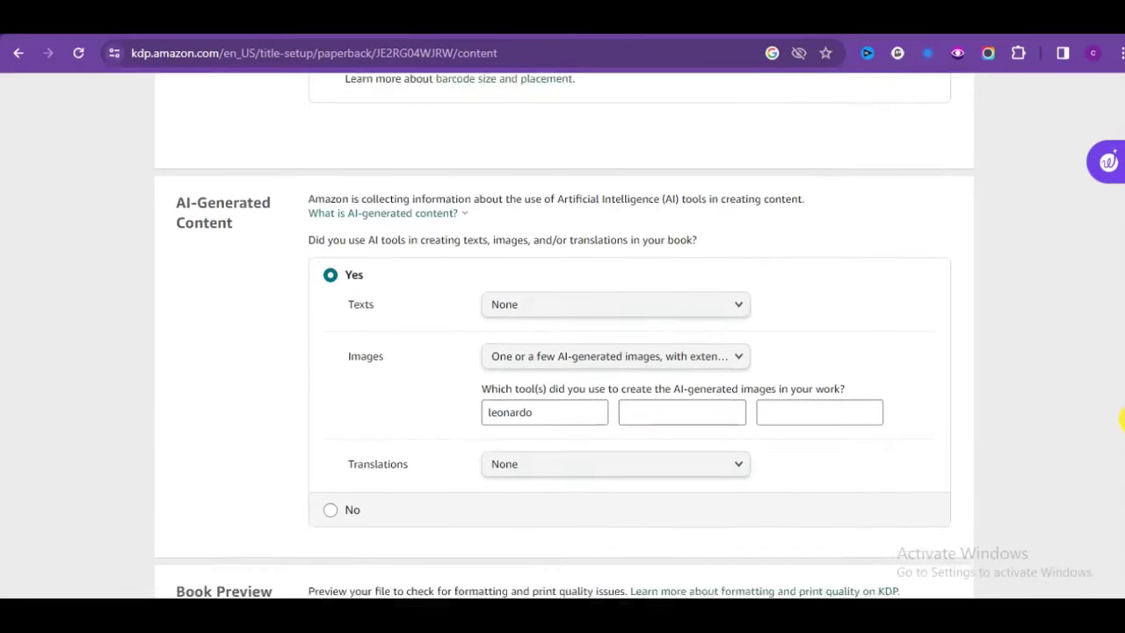
scroll(1123, 427, "down", 3)
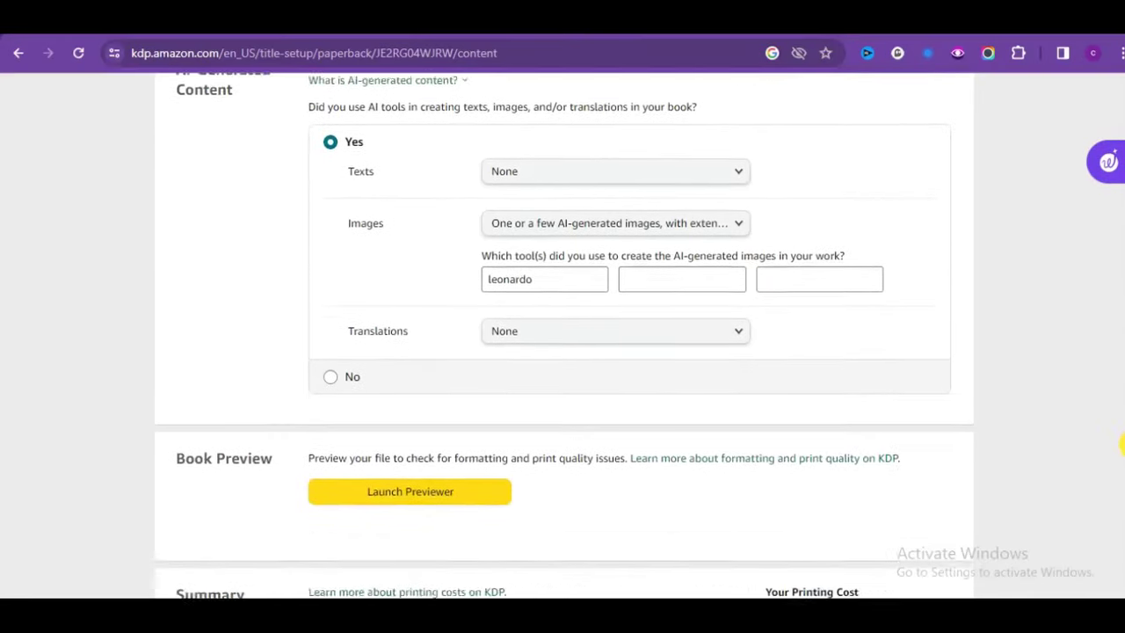
scroll(1123, 459, "down", 3)
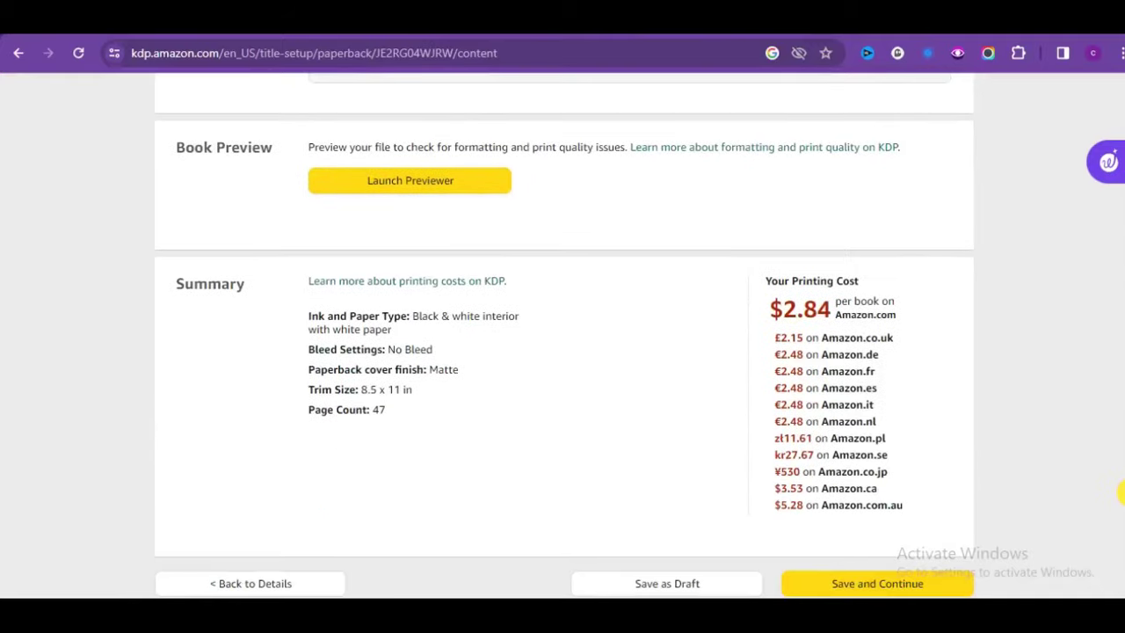
Step: Page through the cover and interior pages in the print previewer, then approve the proof
left_click(396, 161)
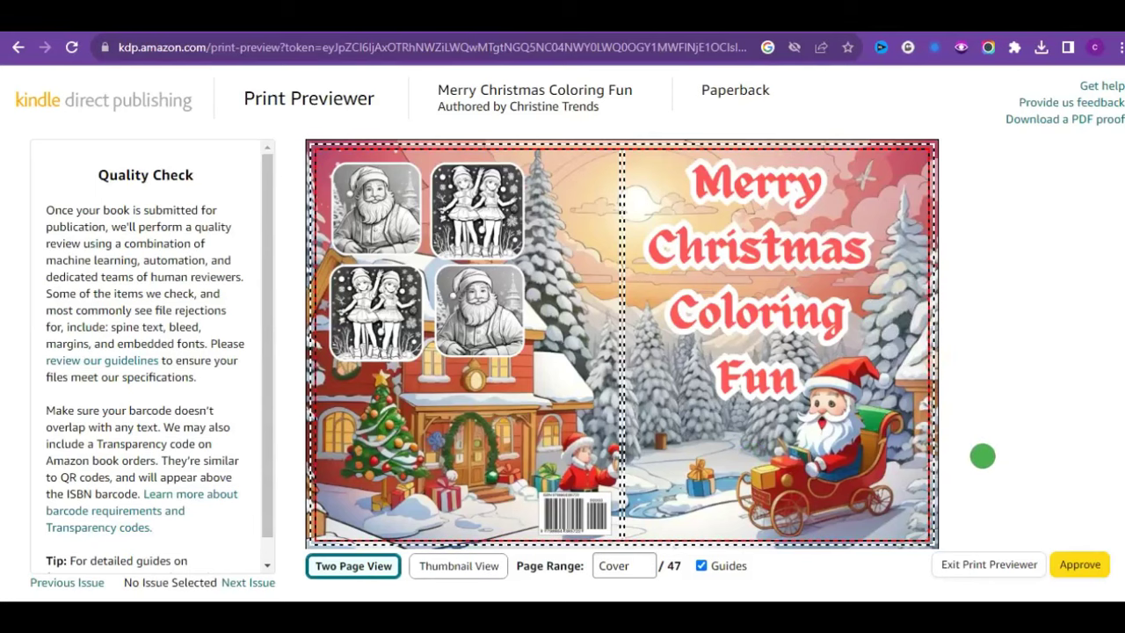
mouse_move(903, 356)
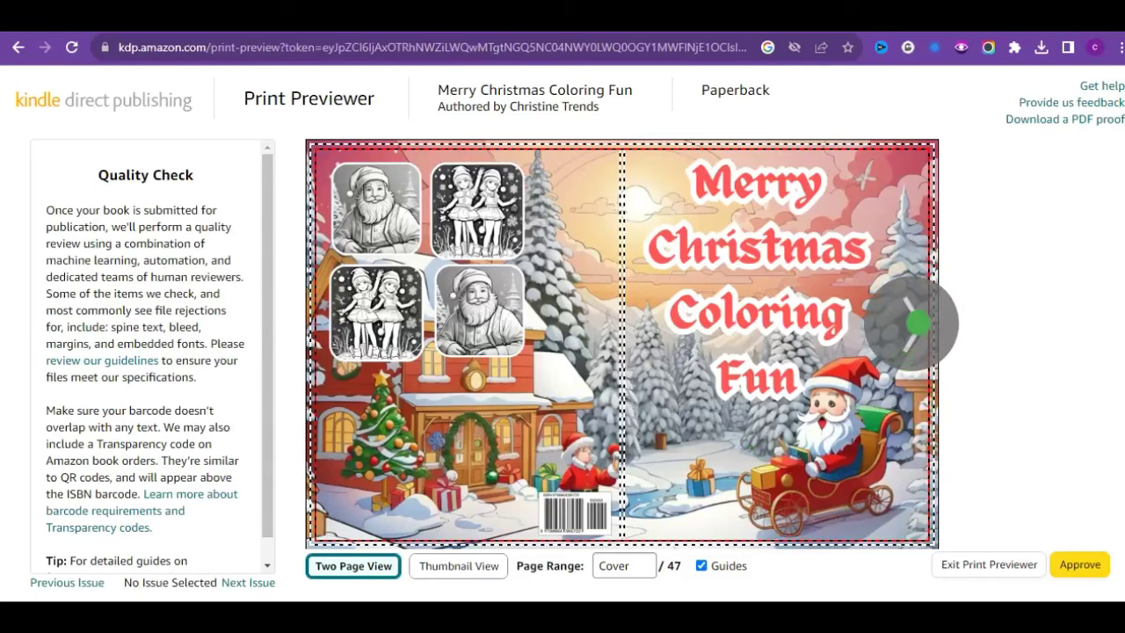
left_click(914, 323)
left_click(911, 333)
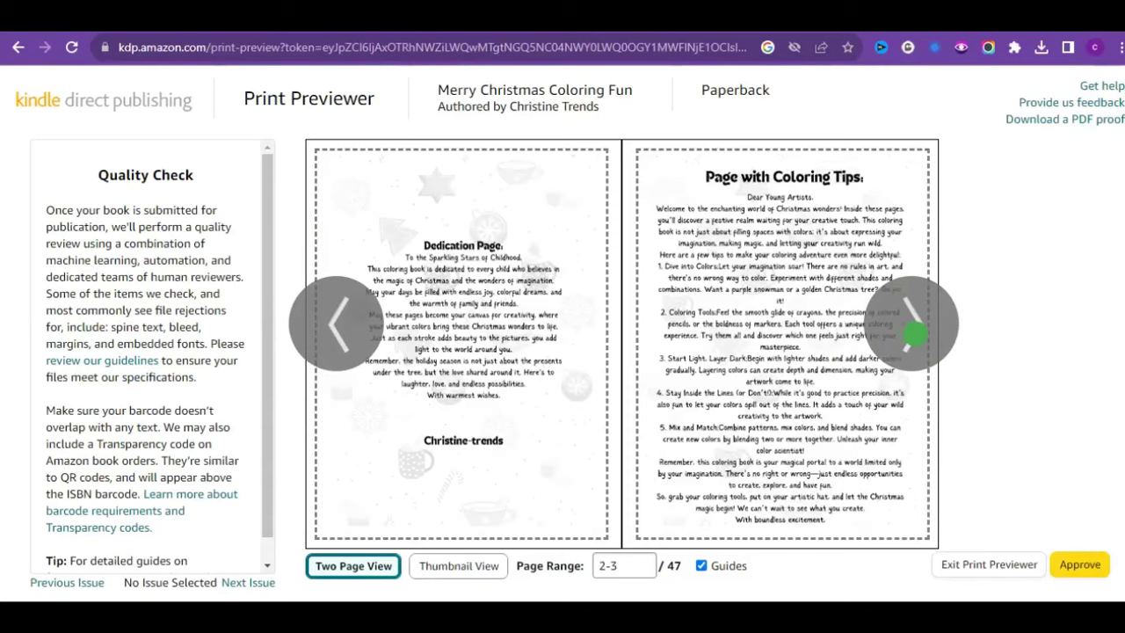
left_click(914, 333)
left_click(915, 333)
left_click(914, 333)
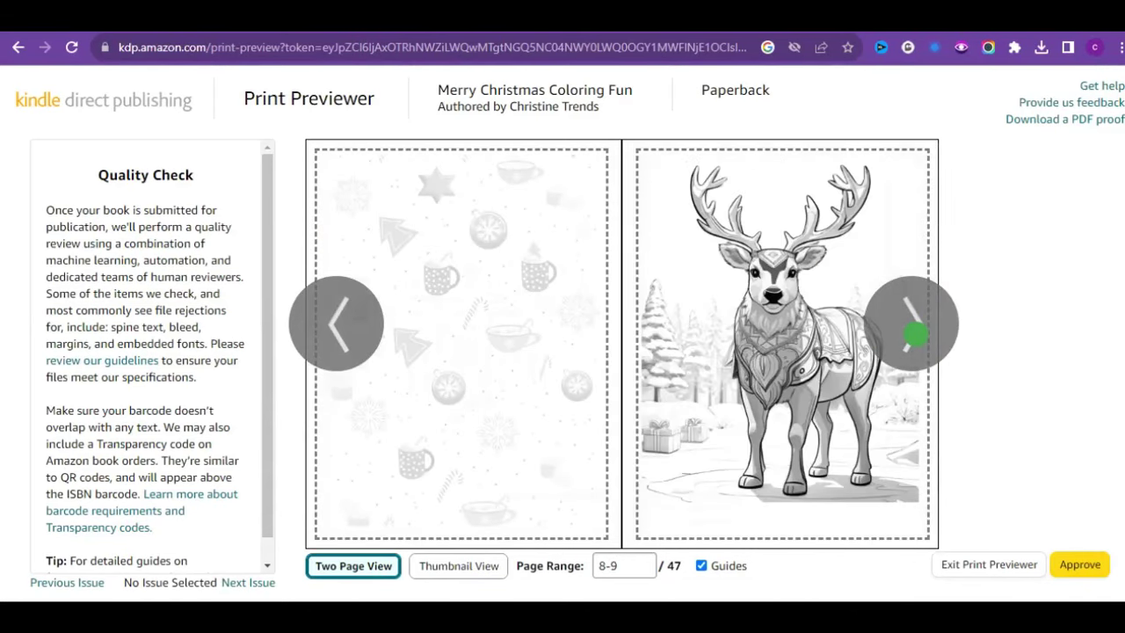
left_click(914, 333)
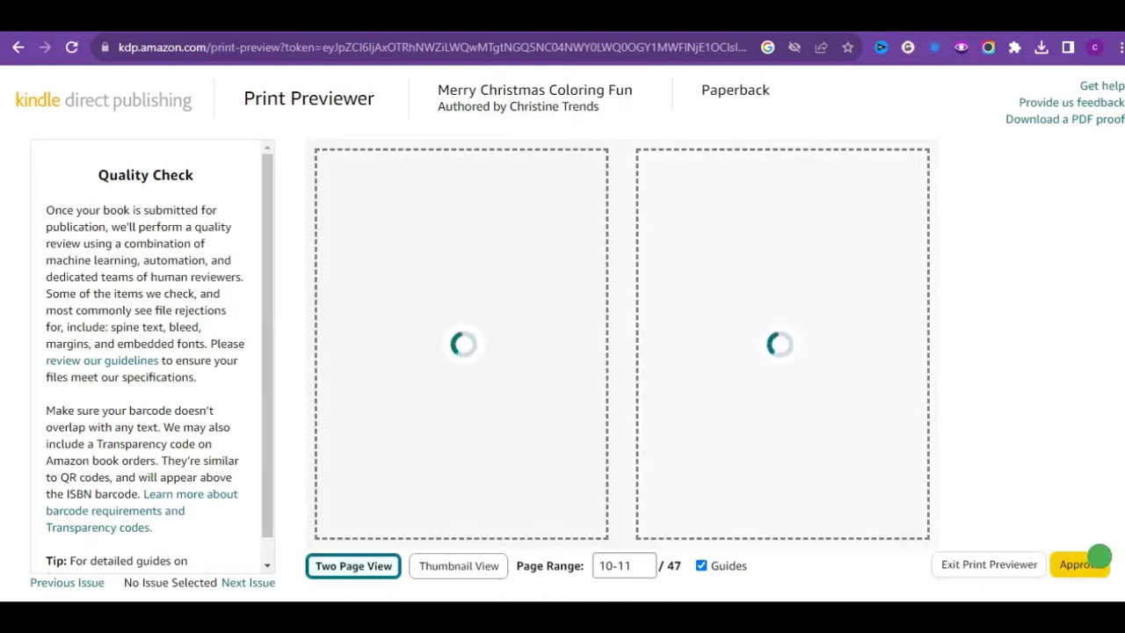
left_click(1080, 565)
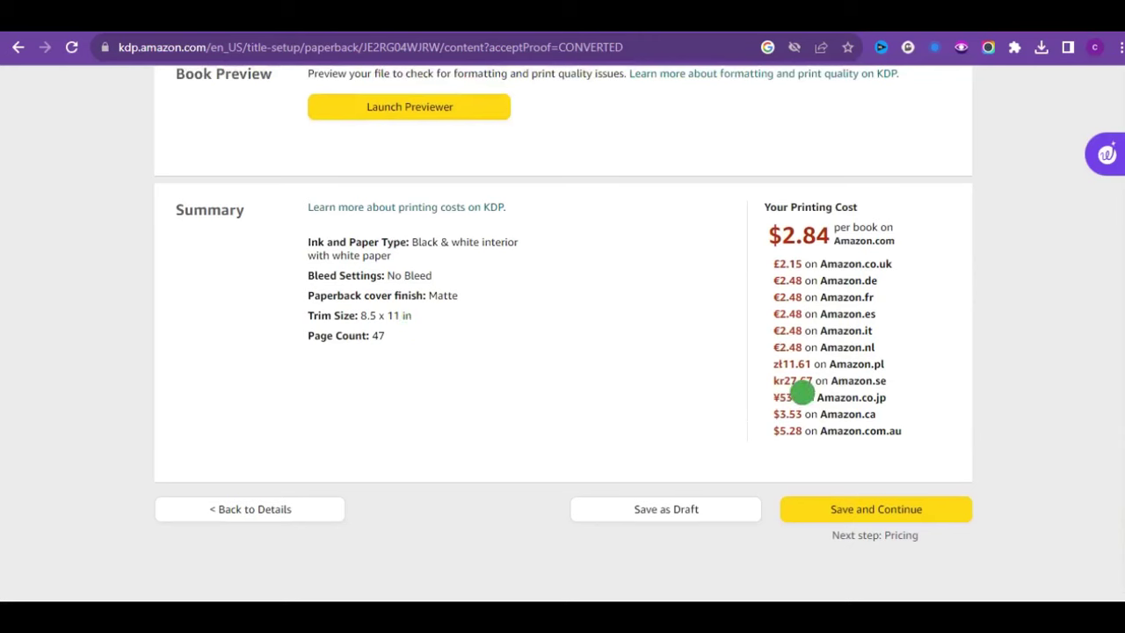
Step: Save the content step and enter a $6.99 Amazon.com list price
left_click(827, 509)
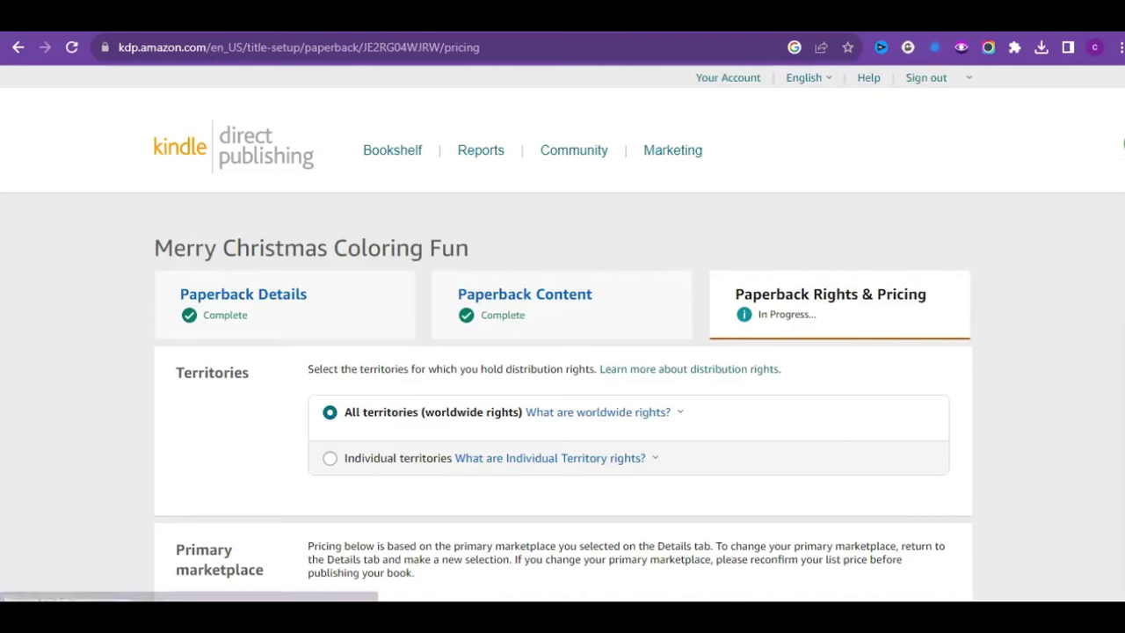
scroll(917, 360, "down", 2)
scroll(1123, 180, "down", 4)
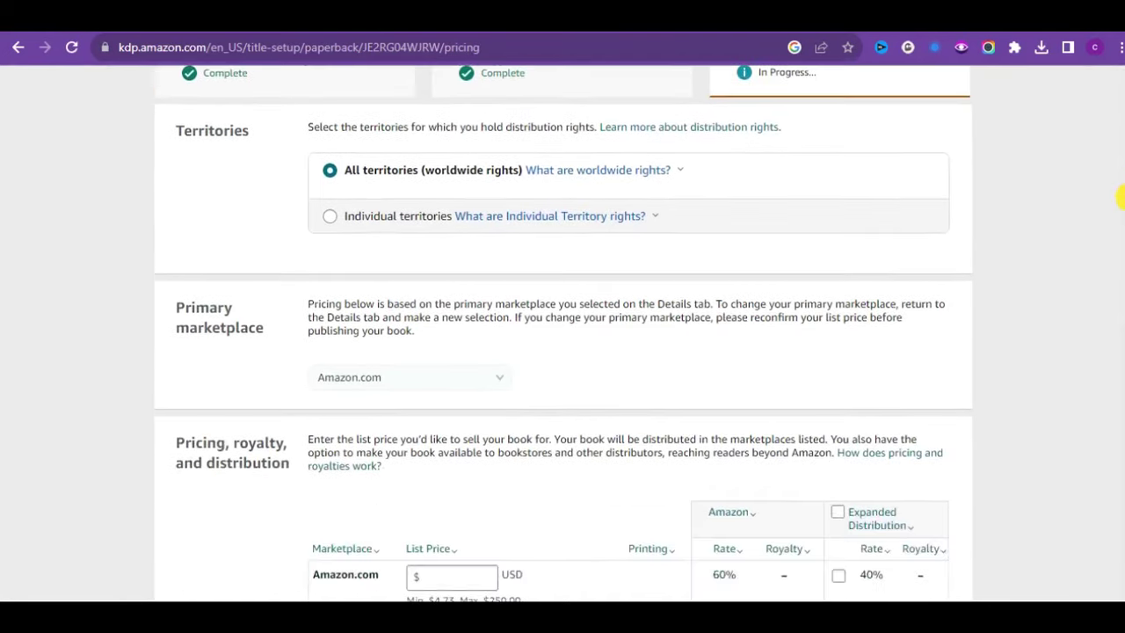
scroll(1120, 254, "down", 3)
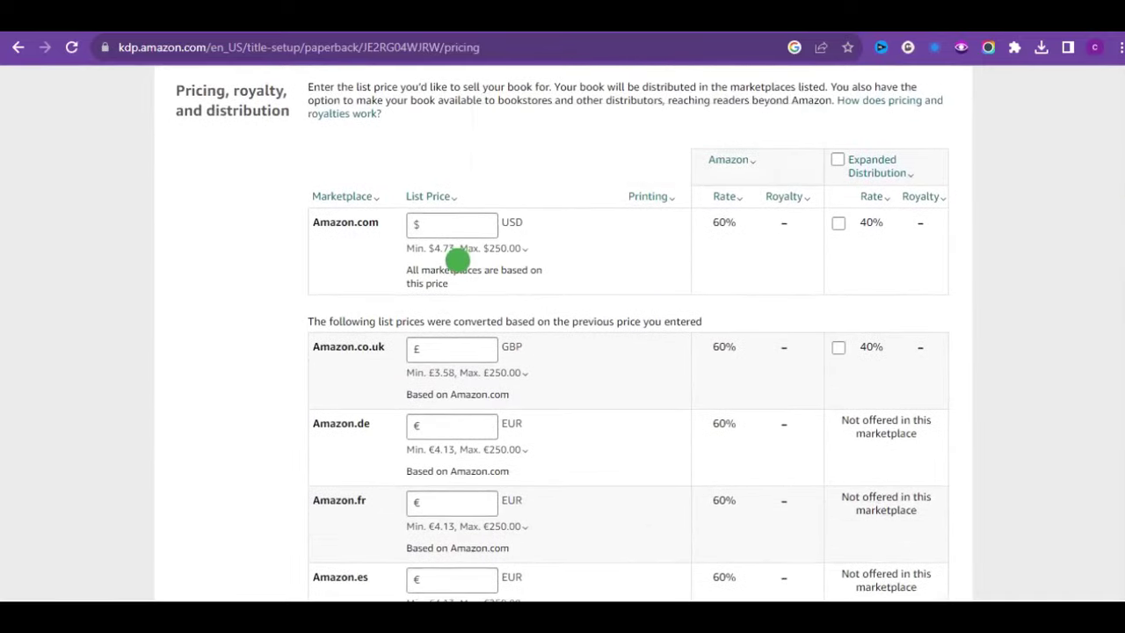
left_click(440, 224)
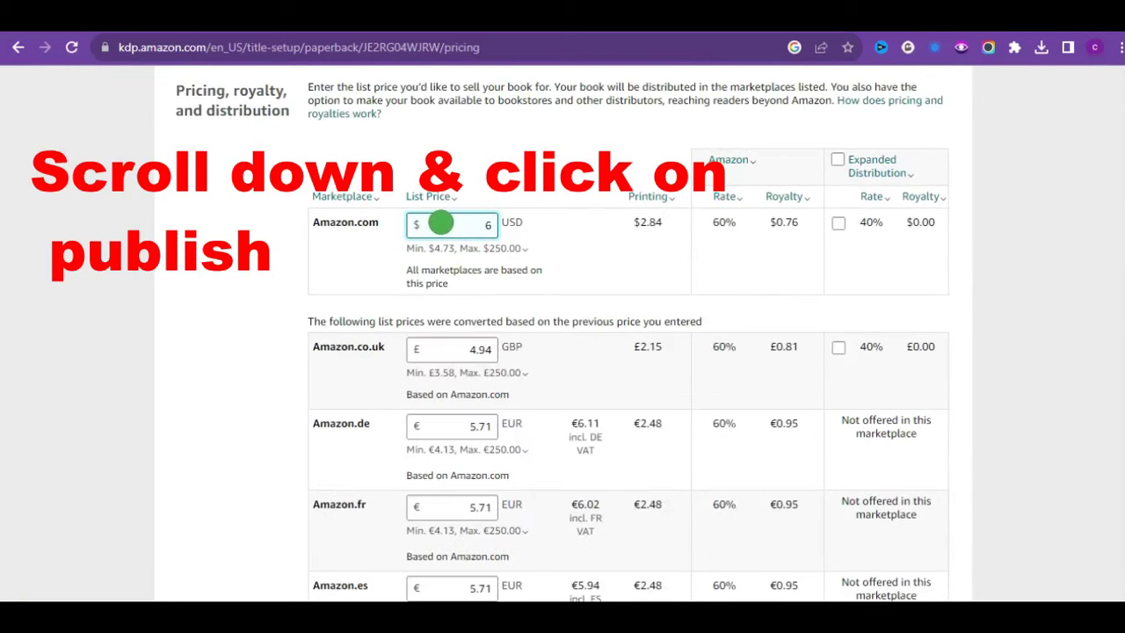
type("6.99")
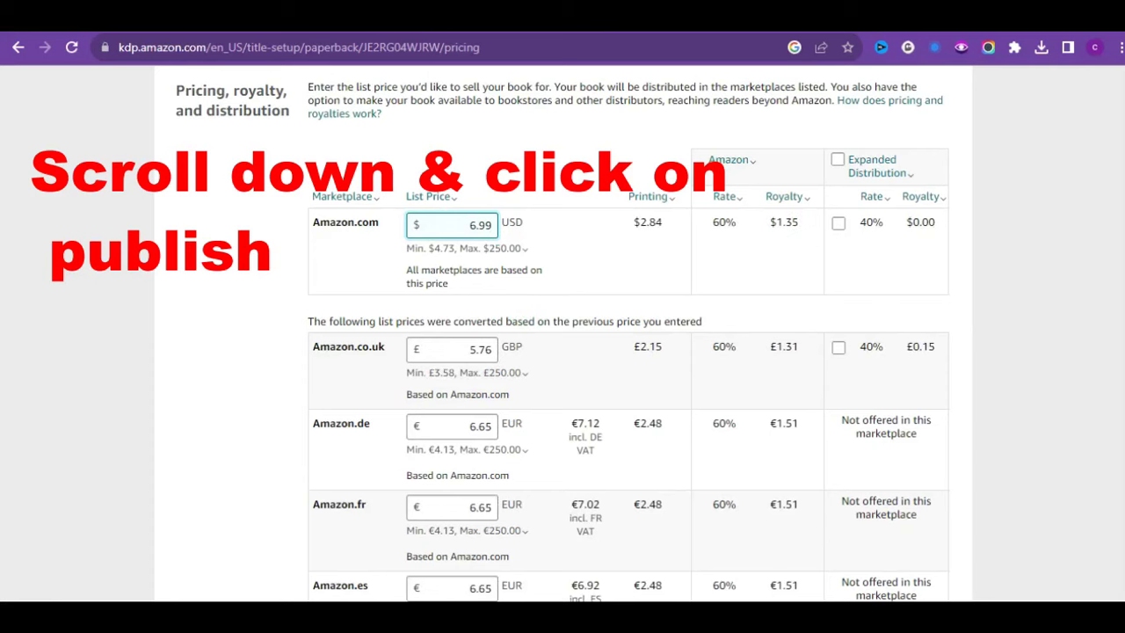
scroll(563, 334, "down", 3)
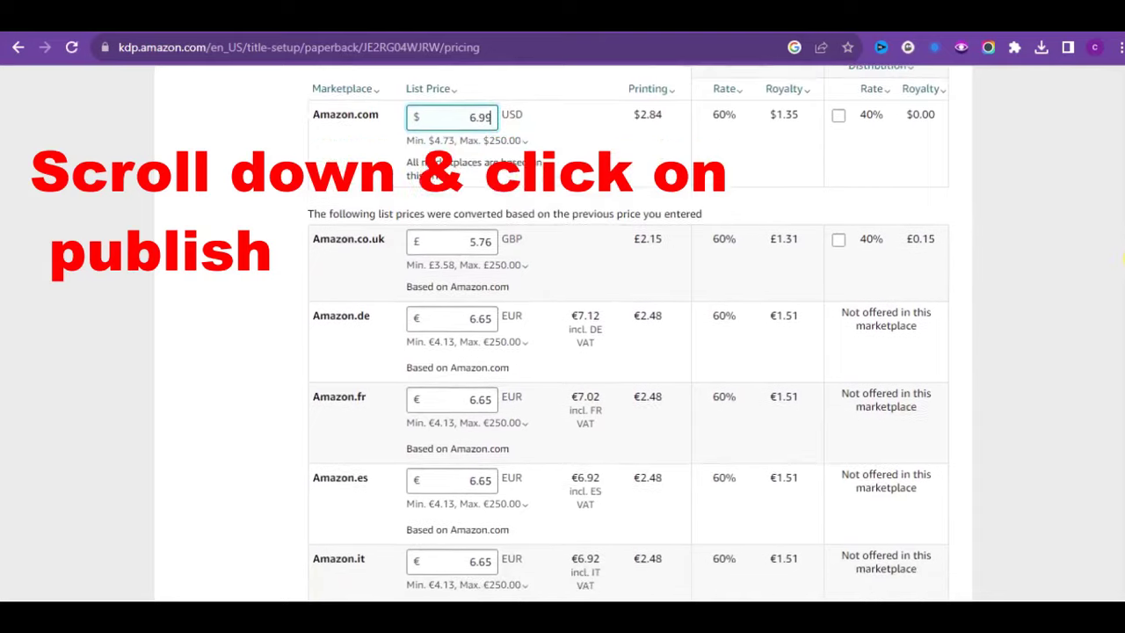